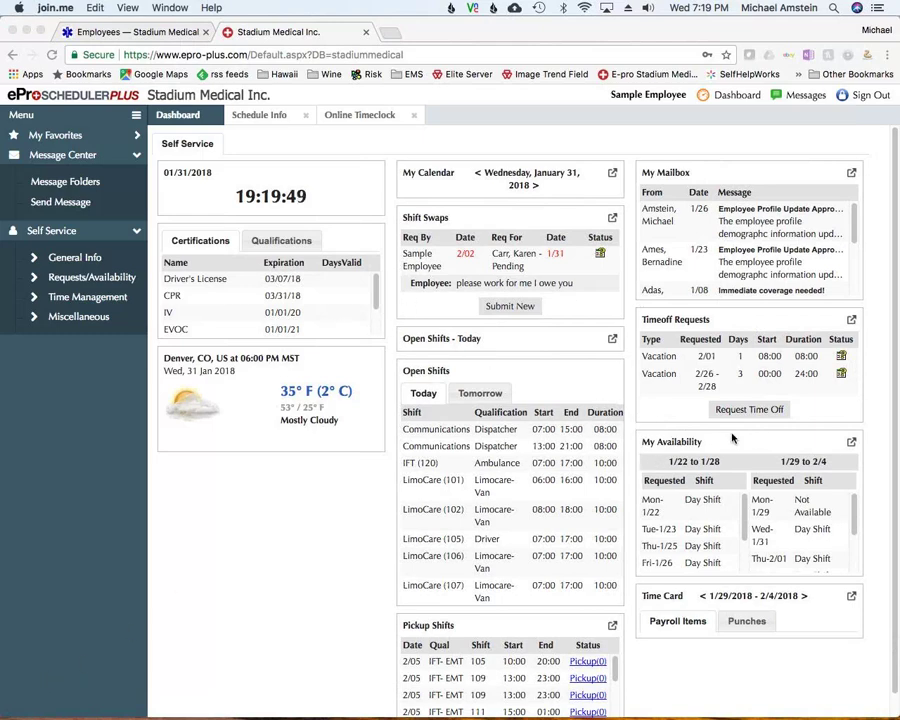
Switch the credentials panel between Qualifications and Certifications, ending on qualifications Driver, IFT-EMT and Pepsi-EMT
{"action": "mouse_move", "coordinate": [375, 716]}
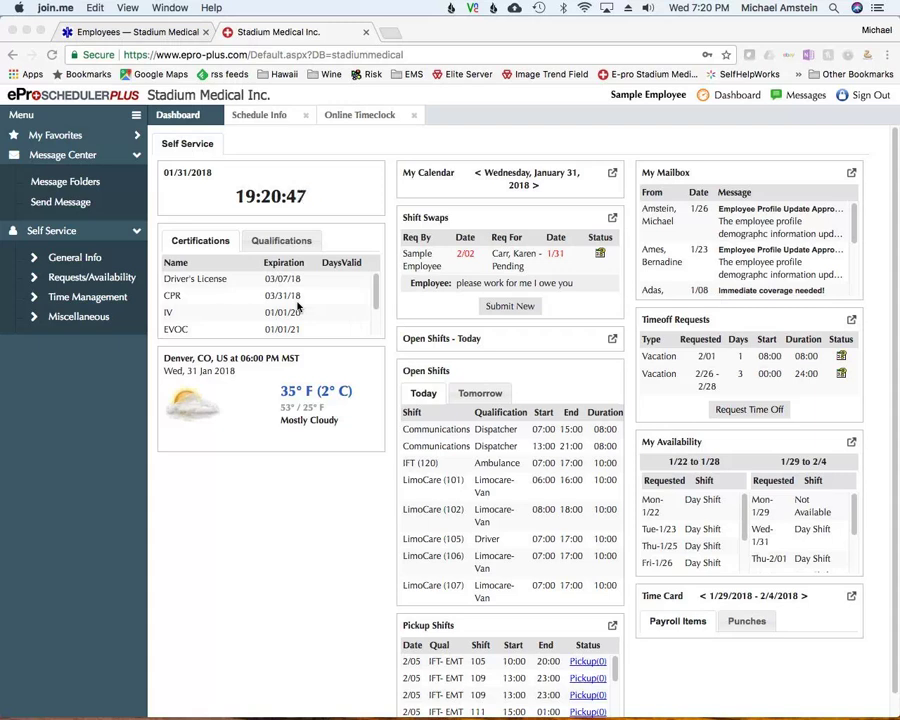
{"action": "left_click", "coordinate": [280, 246]}
{"action": "left_click", "coordinate": [279, 246]}
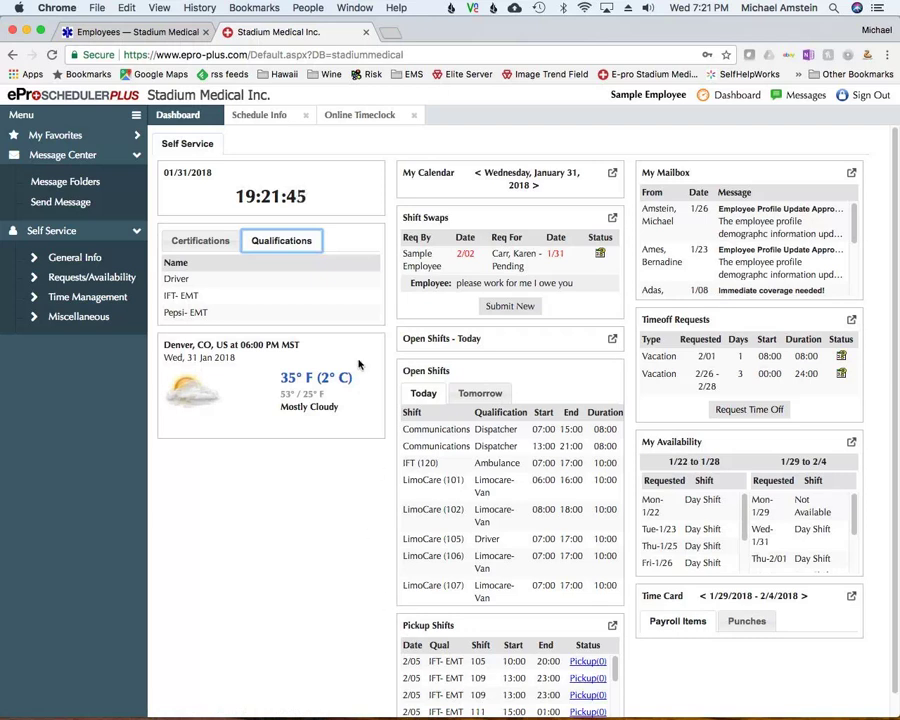
{"action": "left_click", "coordinate": [201, 245]}
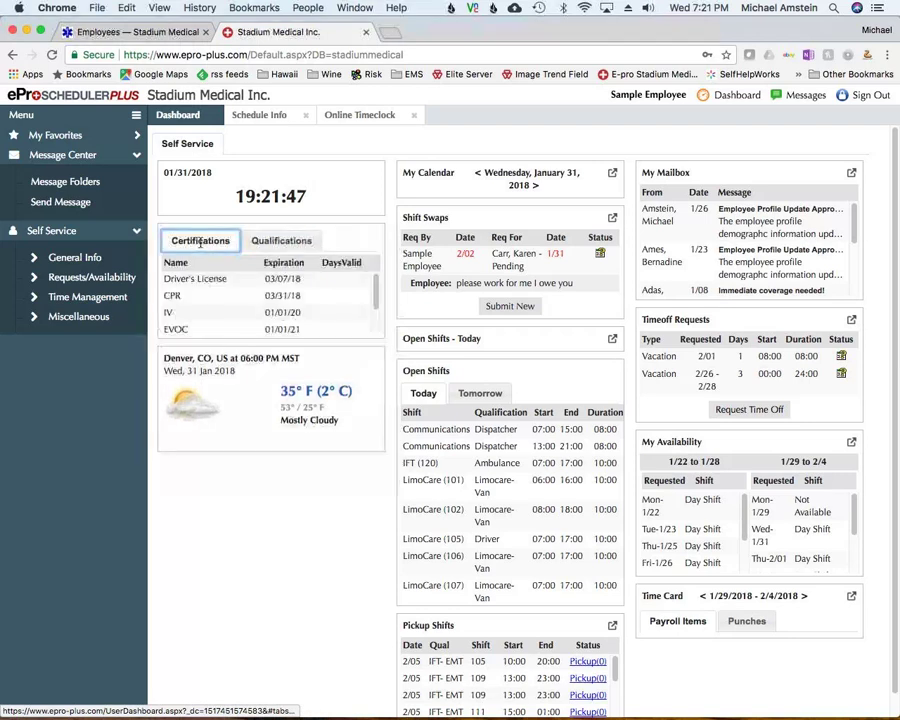
{"action": "left_click", "coordinate": [282, 243]}
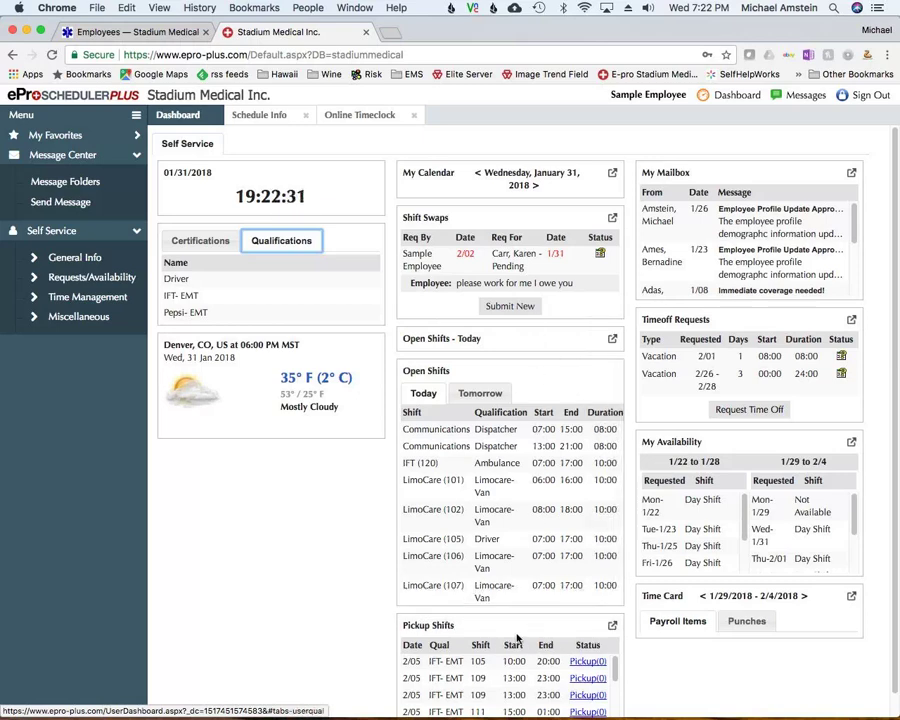
Open the Shift Pickup Board with its two pending requests, visit the other tabs, then return to Dashboard
{"action": "left_click", "coordinate": [612, 627]}
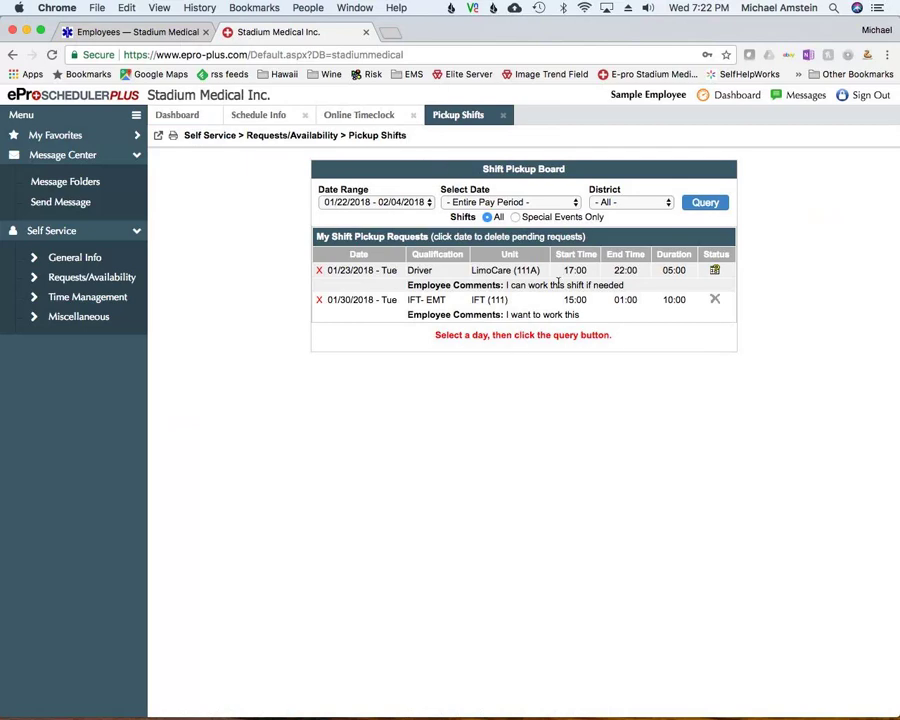
{"action": "left_click", "coordinate": [188, 117]}
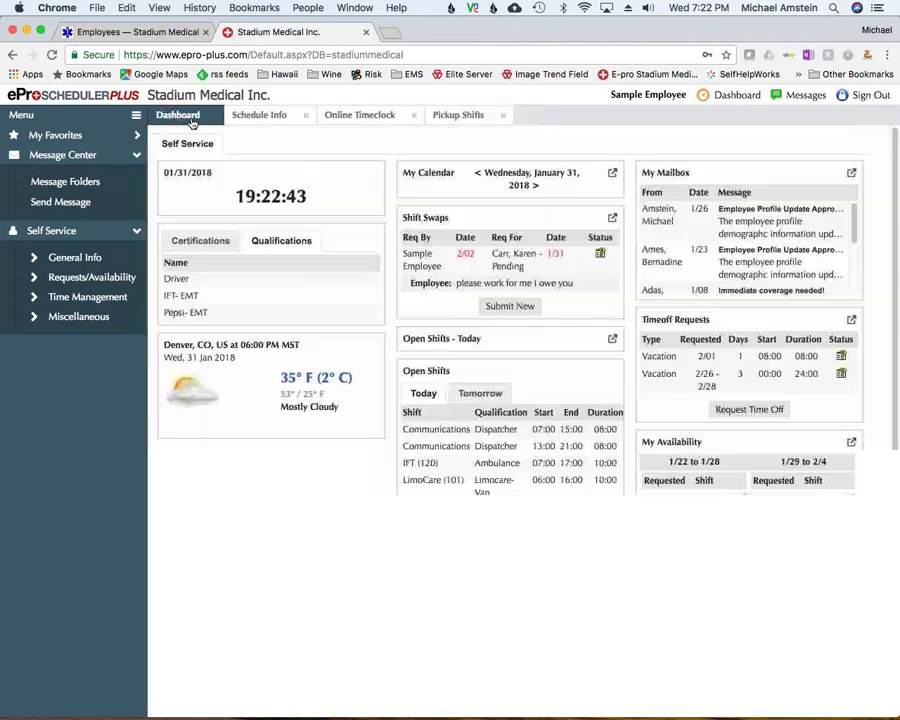
{"action": "left_click", "coordinate": [257, 116]}
{"action": "left_click", "coordinate": [361, 117]}
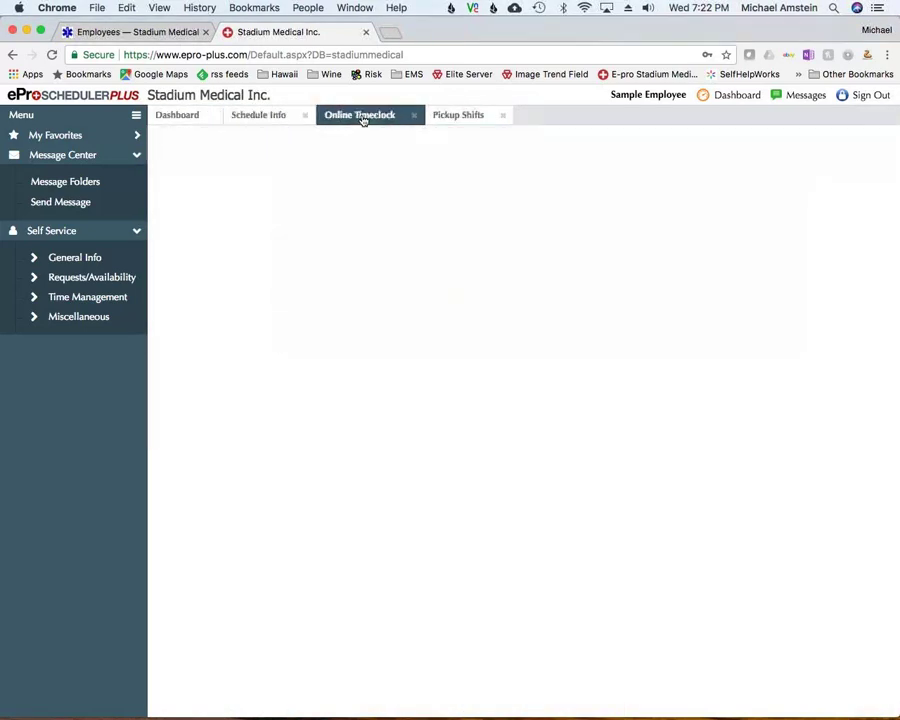
{"action": "left_click", "coordinate": [467, 118]}
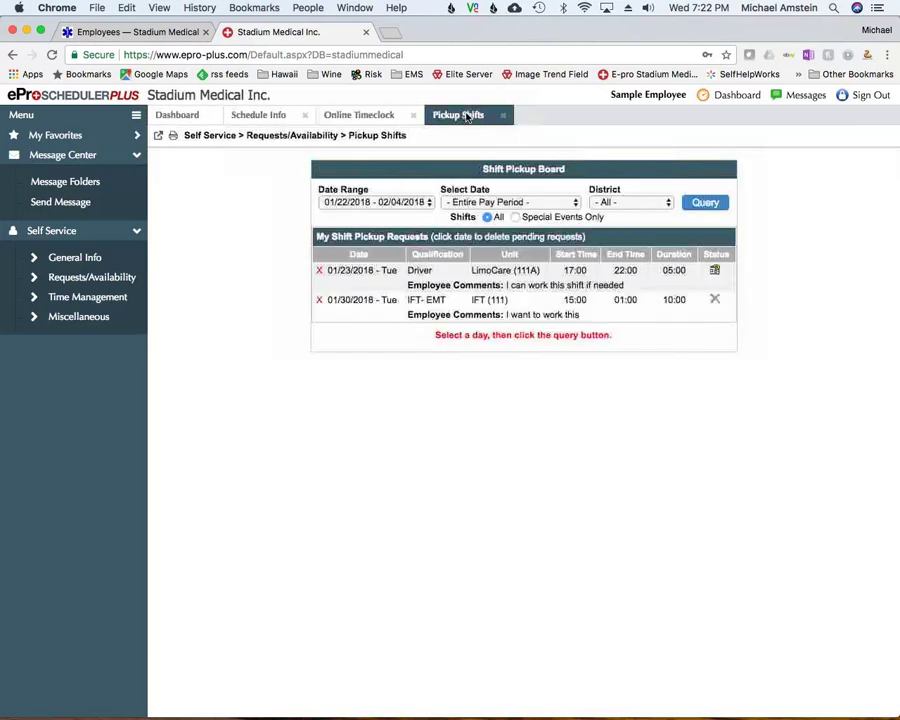
{"action": "left_click", "coordinate": [178, 116]}
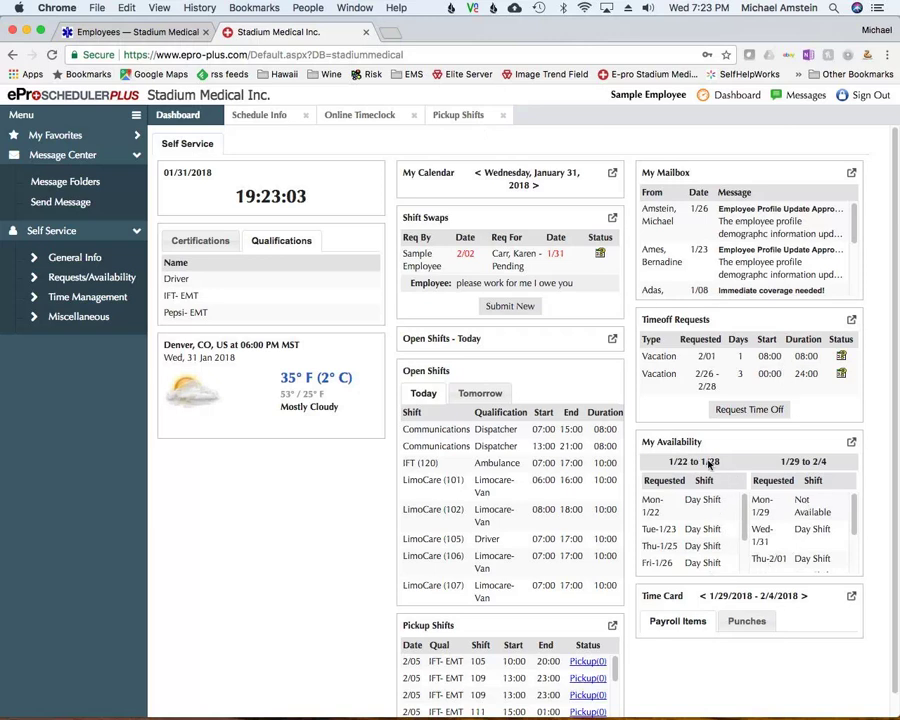
Open Online Timeclock from My Favorites to see the current date, time and clock-in options
{"action": "left_click", "coordinate": [72, 138]}
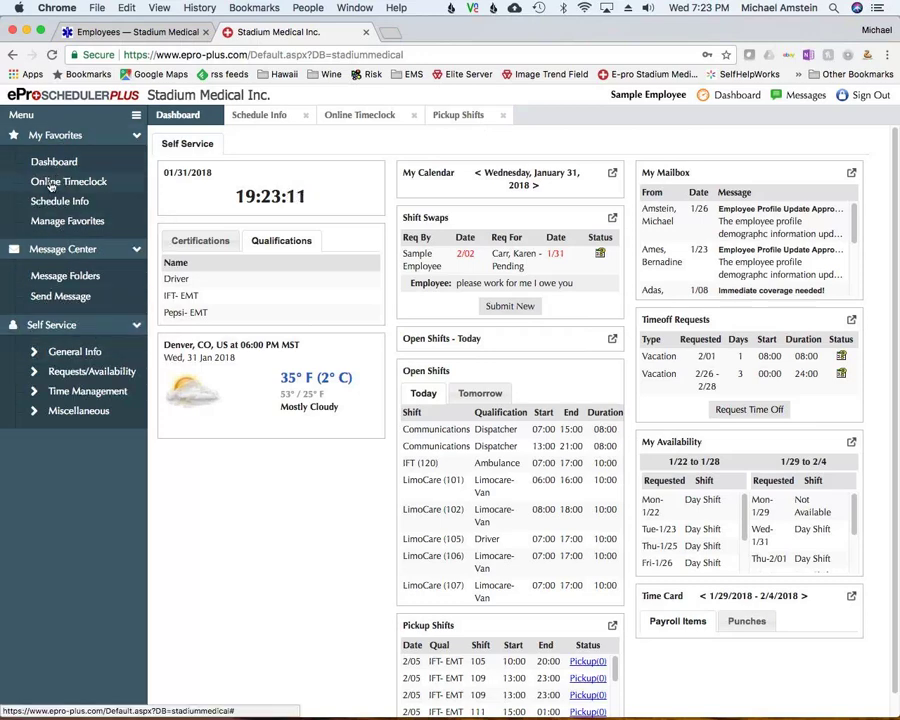
{"action": "left_click", "coordinate": [50, 182]}
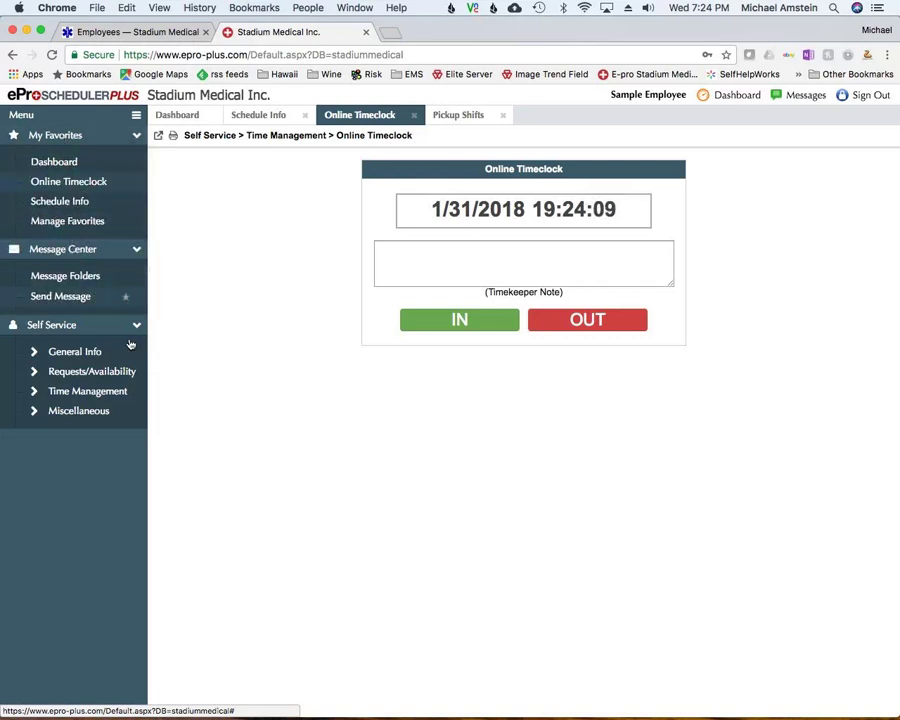
Star Send Message under General Info so it appears in My Favorites
{"action": "left_click", "coordinate": [37, 349]}
{"action": "scroll", "coordinate": [90, 320], "scroll_direction": "down", "scroll_amount": 4}
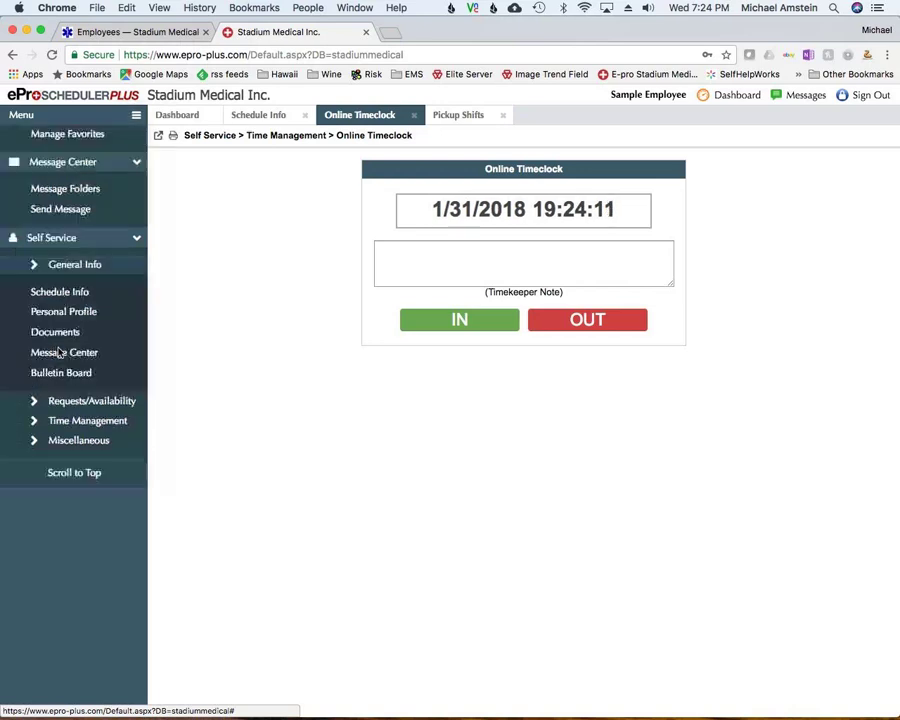
{"action": "scroll", "coordinate": [110, 318], "scroll_direction": "up", "scroll_amount": 4}
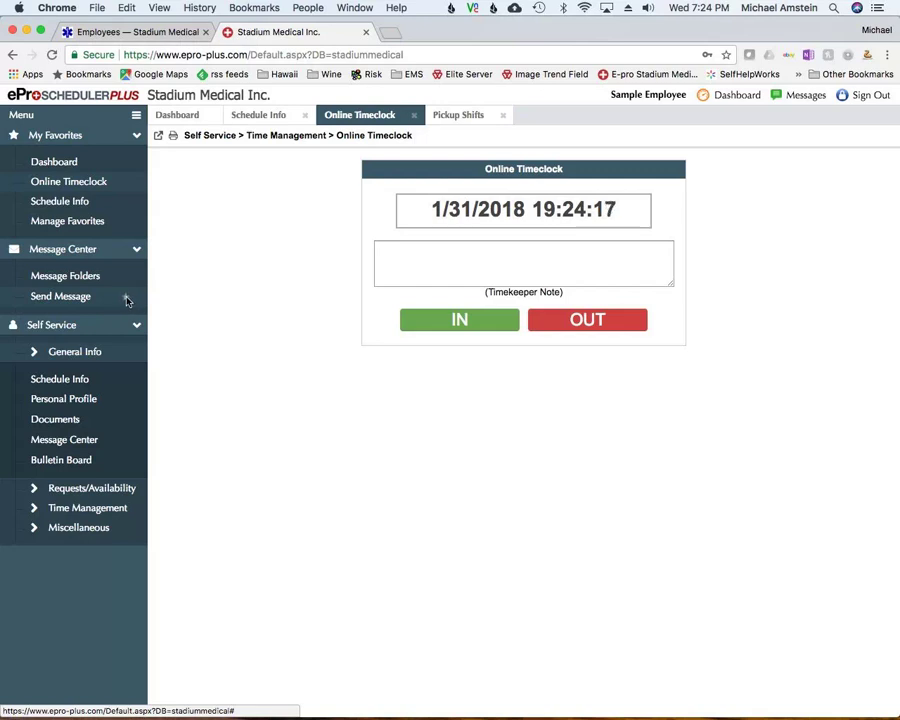
{"action": "left_click", "coordinate": [127, 301]}
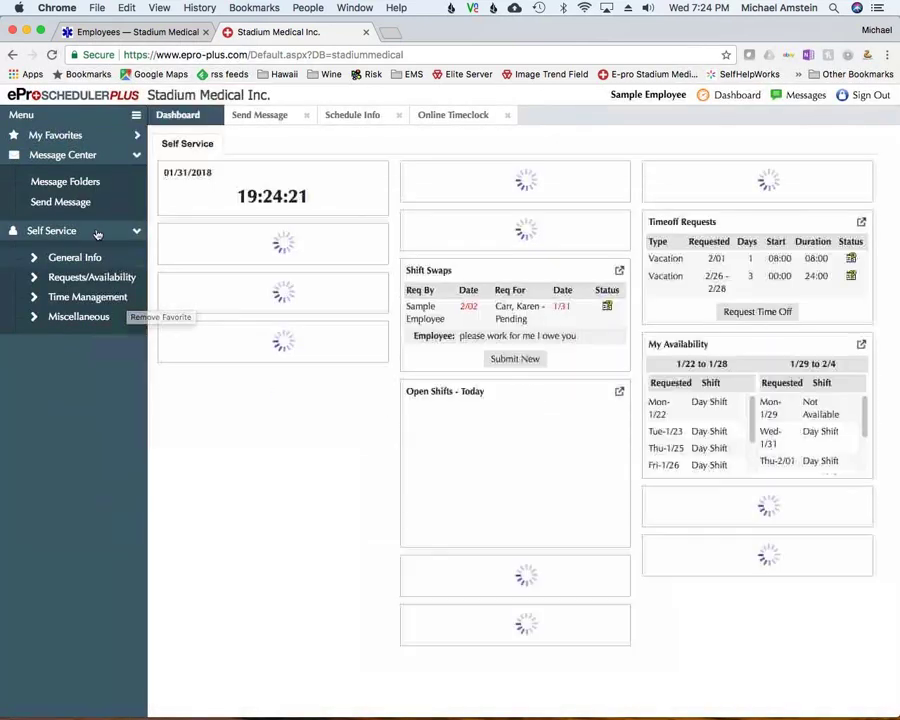
{"action": "left_click", "coordinate": [90, 135]}
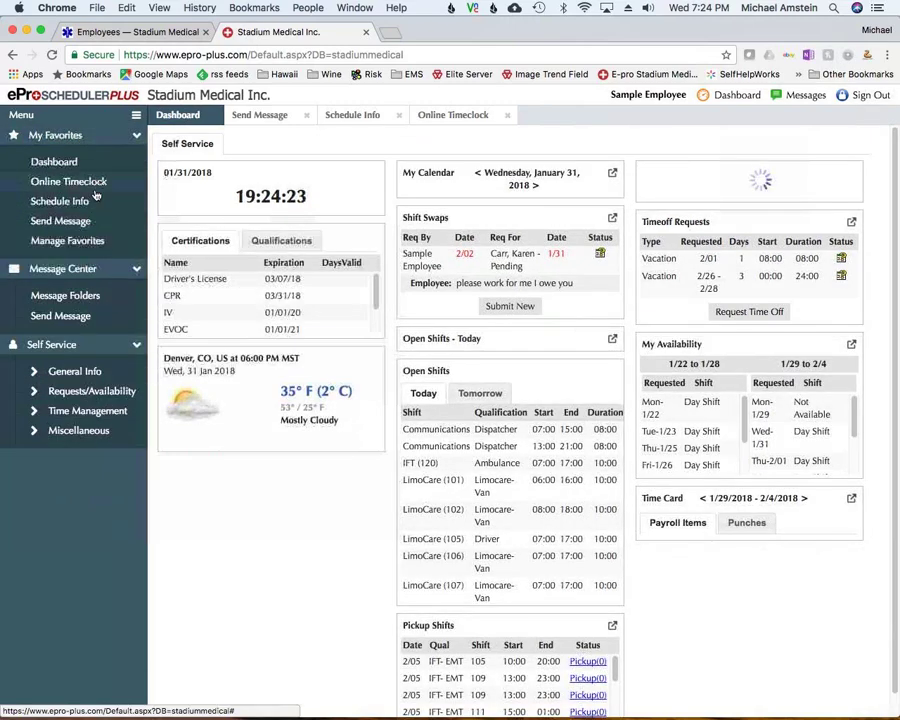
In Manage Favorites, tick Send Message, delete it and confirm with Yes
{"action": "left_click", "coordinate": [68, 241]}
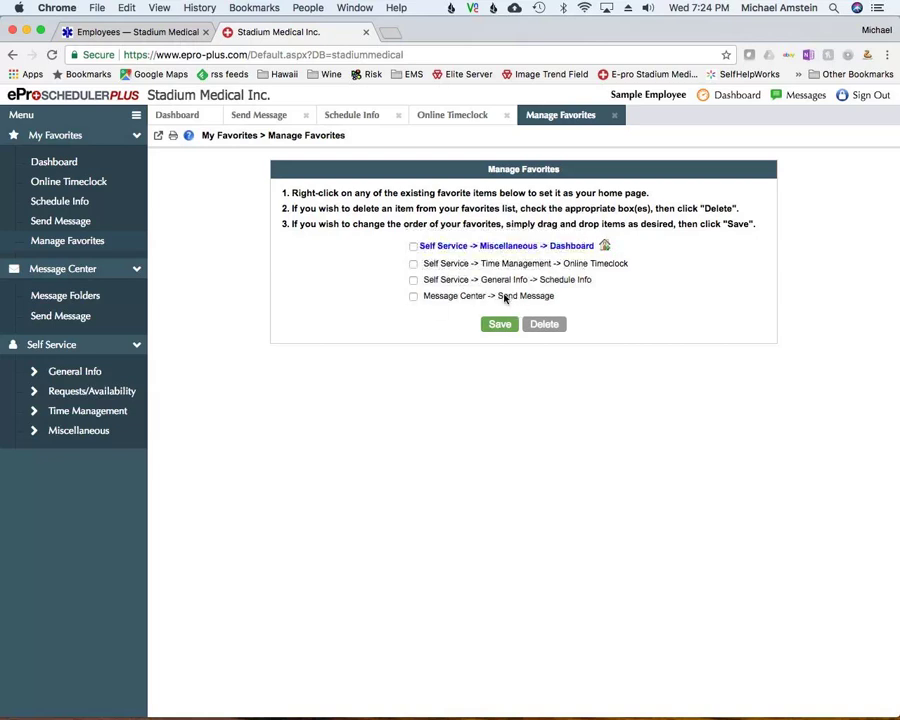
{"action": "left_click", "coordinate": [413, 297]}
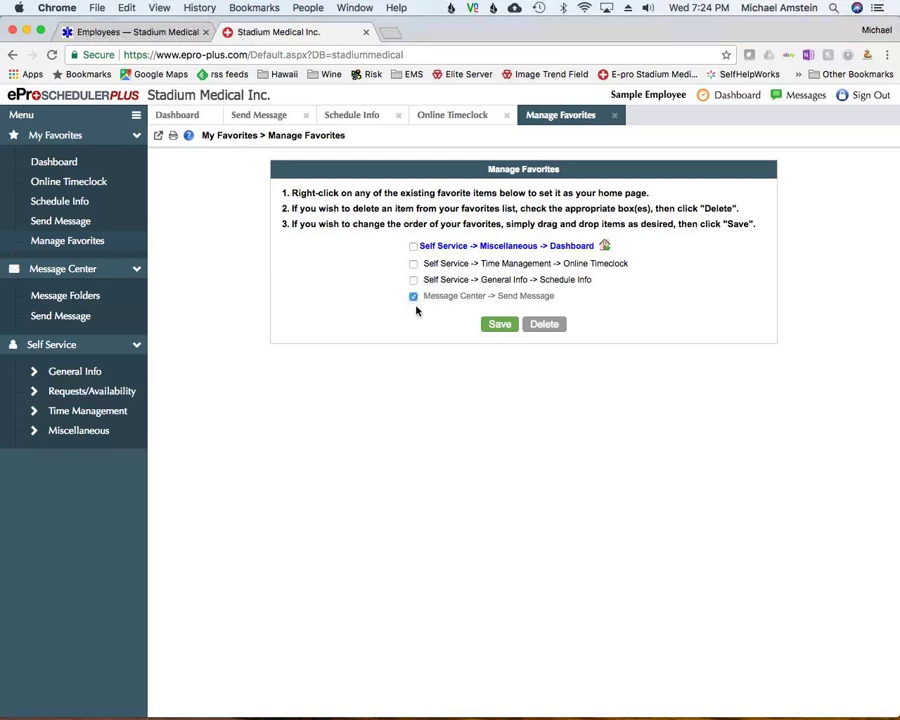
{"action": "left_click", "coordinate": [540, 324]}
{"action": "left_click", "coordinate": [498, 306]}
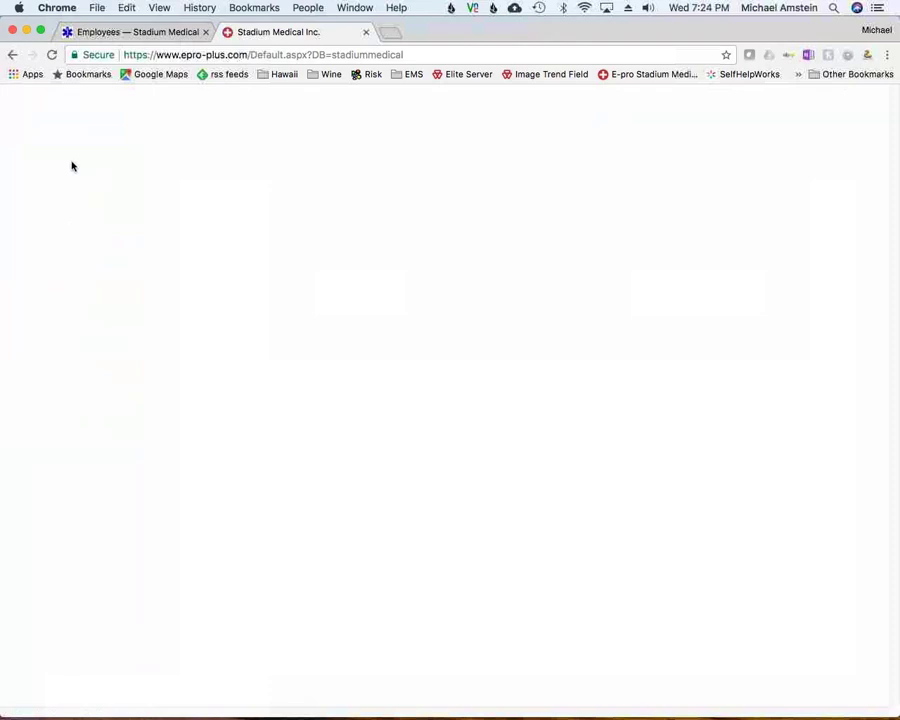
From My Favorites, open Message Folders and then a blank Send Message form
{"action": "left_click", "coordinate": [66, 136]}
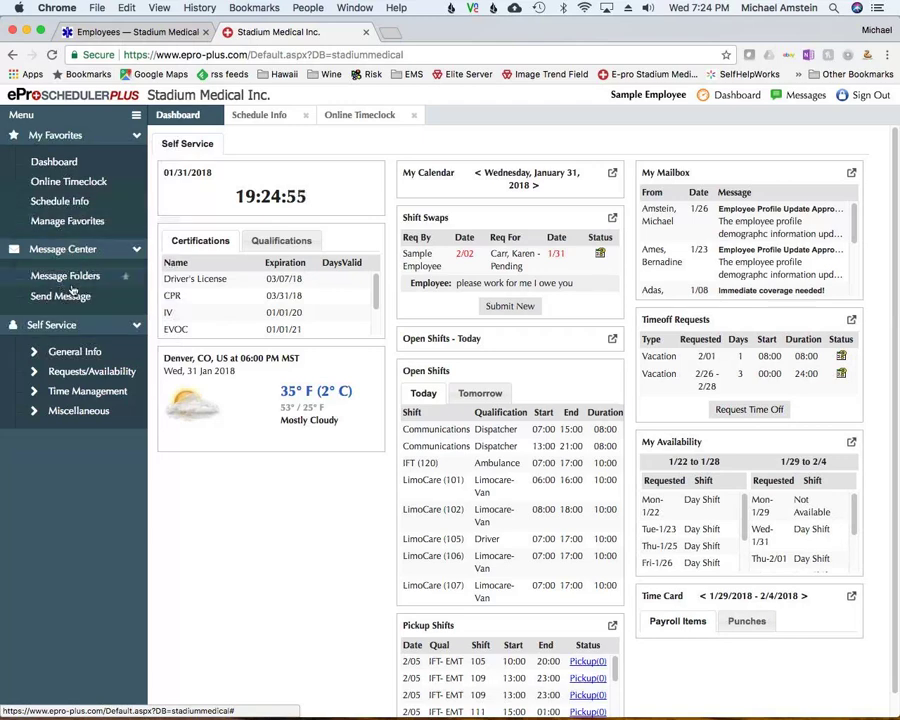
{"action": "left_click", "coordinate": [68, 276]}
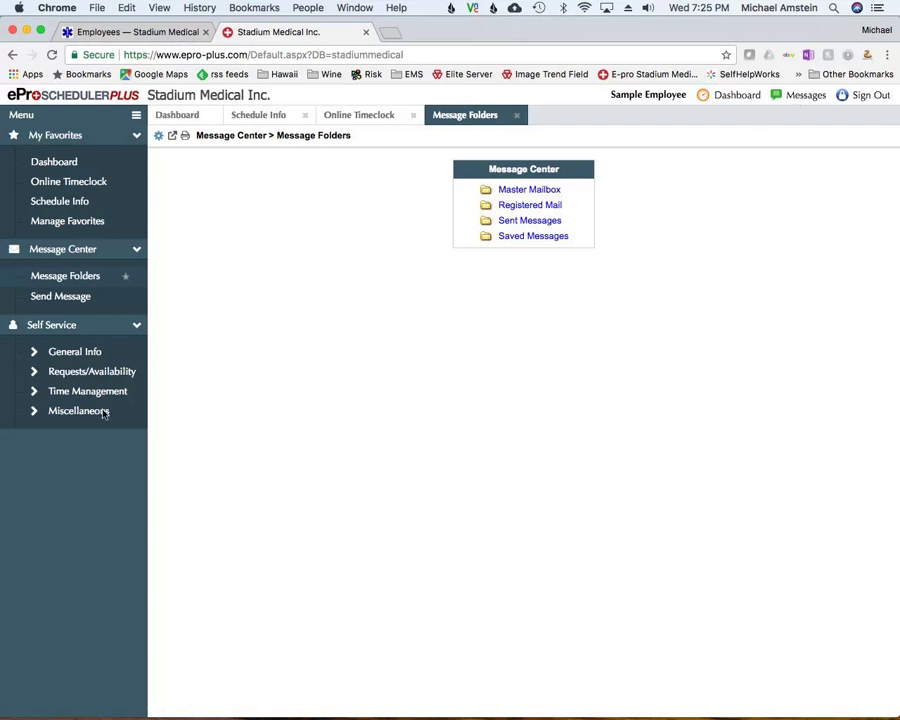
{"action": "left_click", "coordinate": [61, 297]}
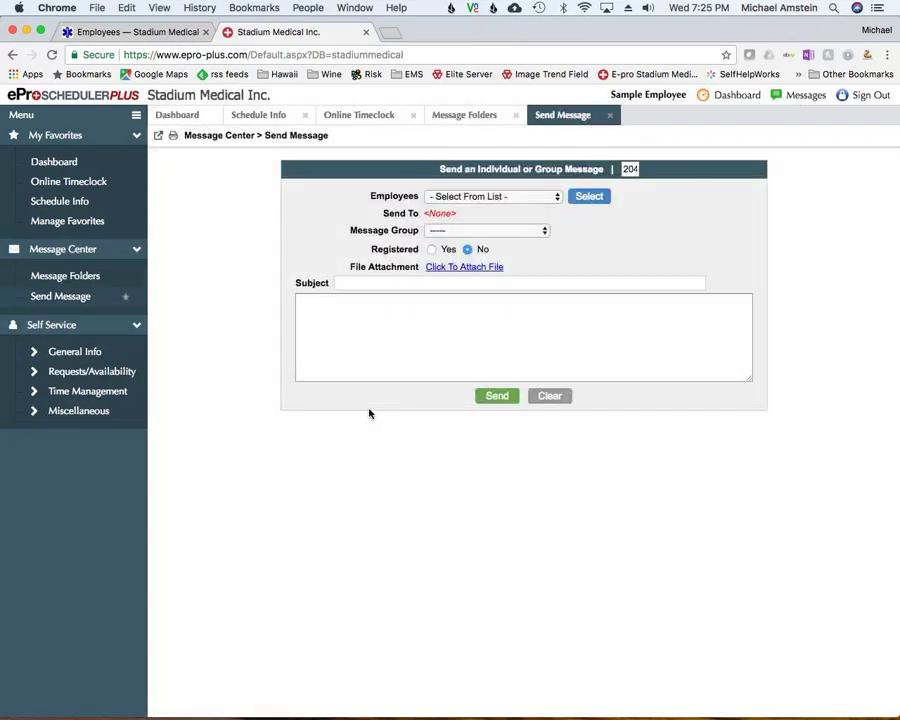
Pick an employee recipient and type test subject 'trtjutyjuy' and a test message body
{"action": "left_click", "coordinate": [519, 198]}
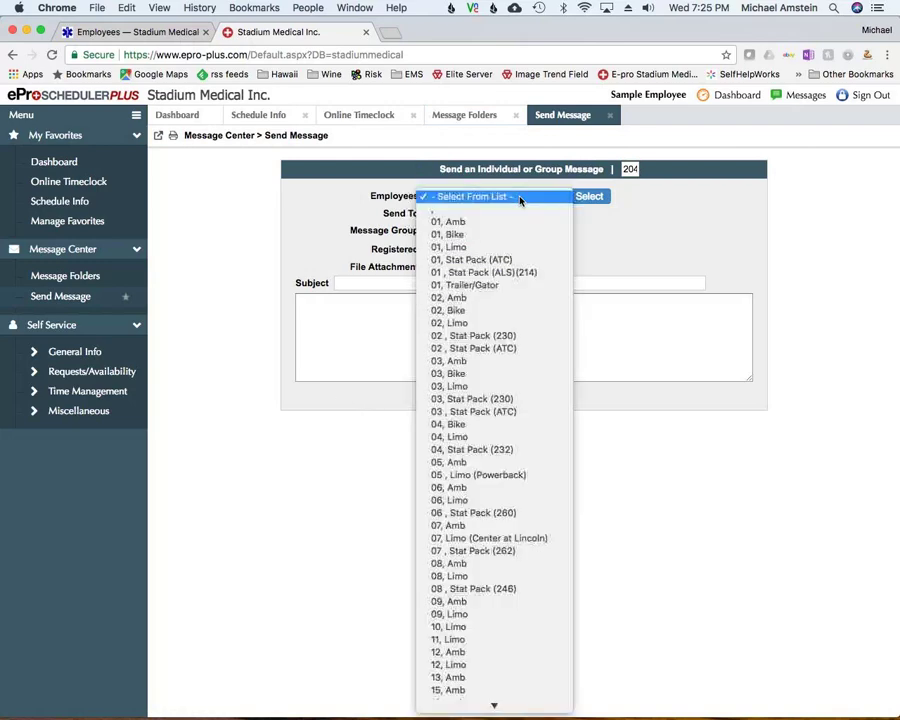
{"action": "scroll", "coordinate": [516, 422], "scroll_direction": "down", "scroll_amount": 10}
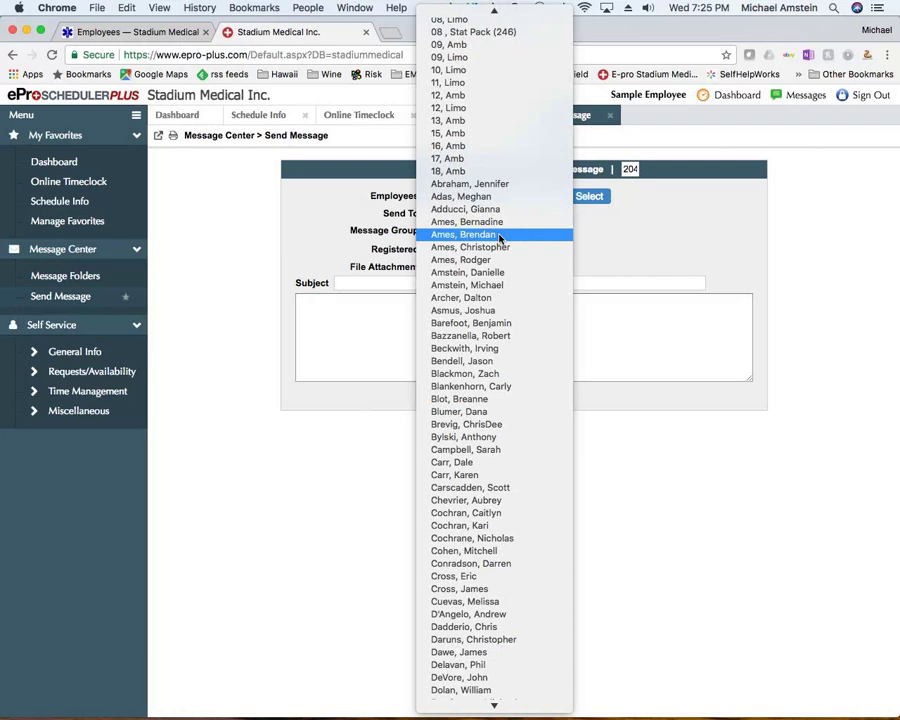
{"action": "scroll", "coordinate": [494, 530], "scroll_direction": "down", "scroll_amount": 3}
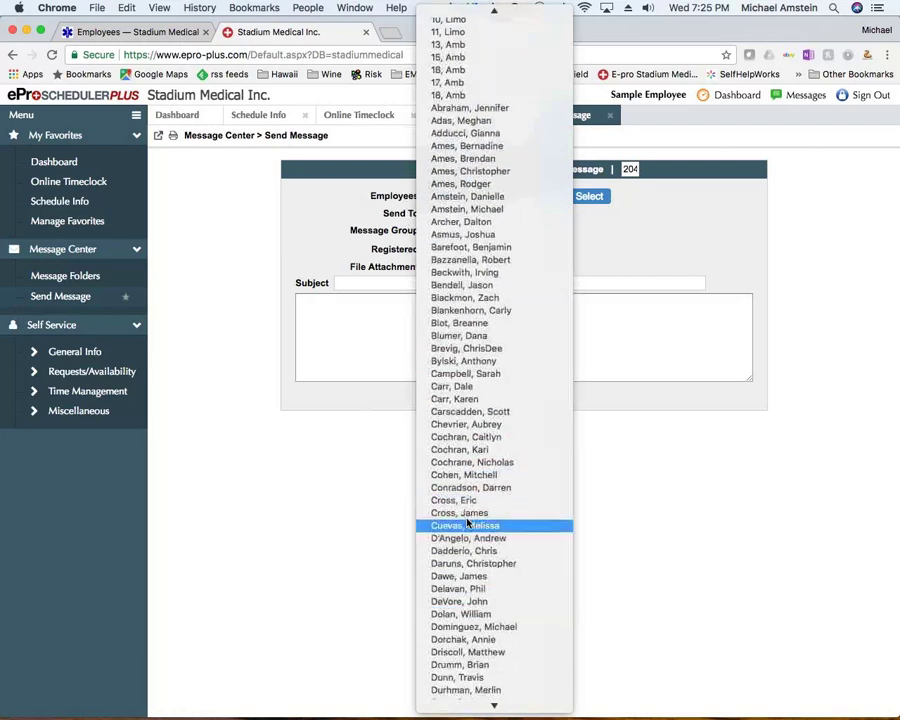
{"action": "scroll", "coordinate": [467, 522], "scroll_direction": "down", "scroll_amount": 8}
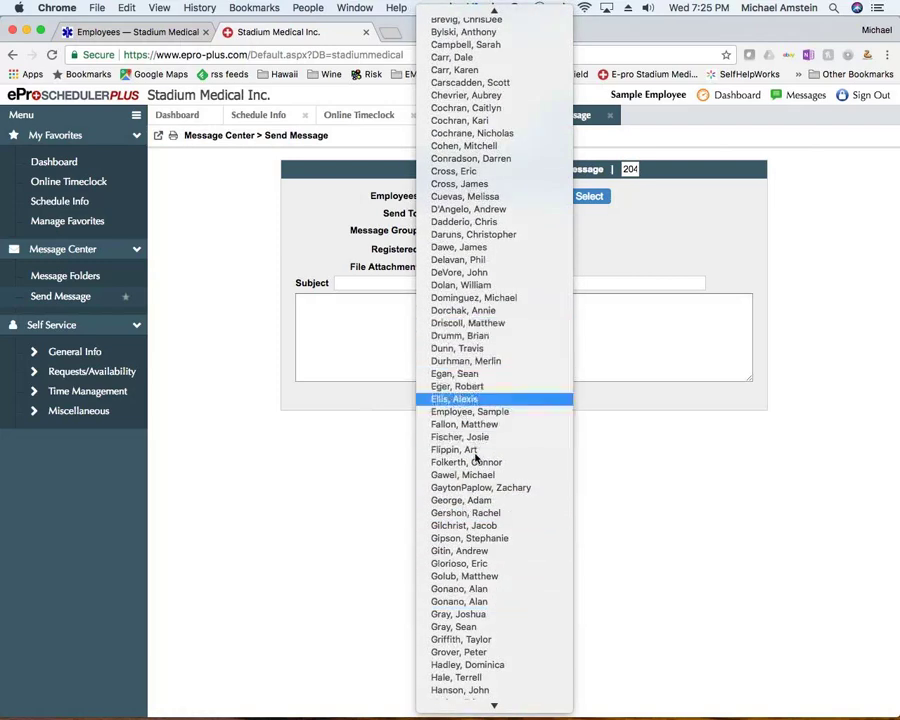
{"action": "left_click", "coordinate": [469, 376]}
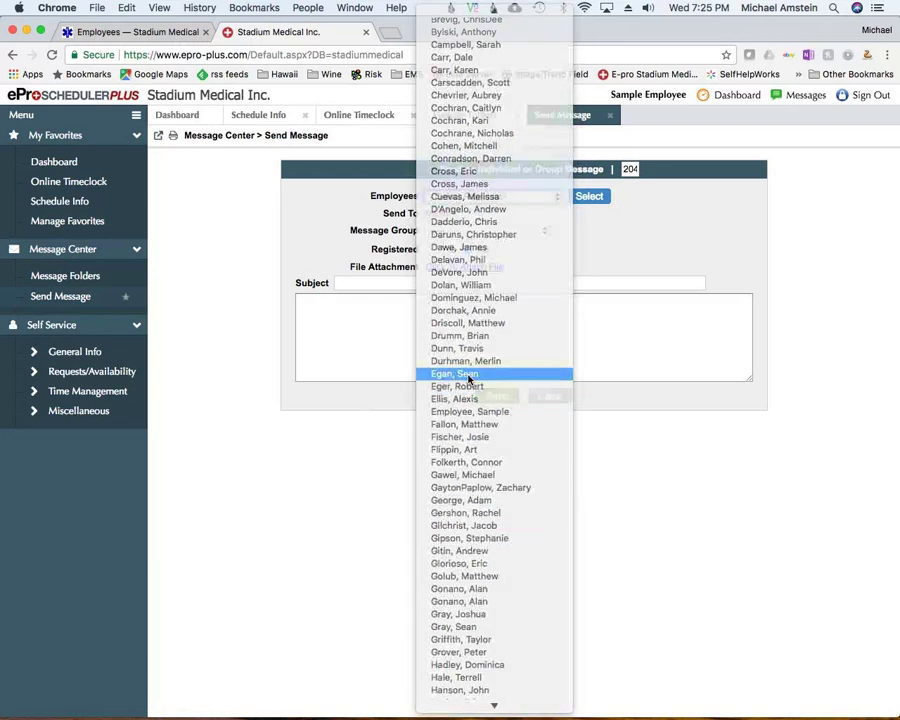
{"action": "left_click", "coordinate": [428, 283]}
{"action": "type", "text": "t"}
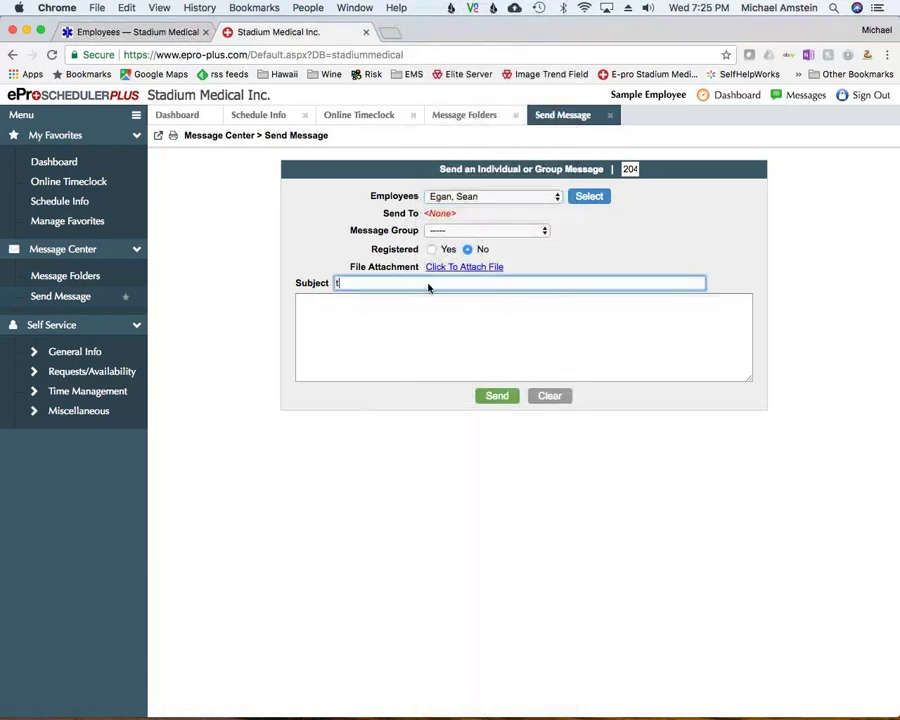
{"action": "type", "text": "rtjutyjuy"}
{"action": "left_click", "coordinate": [446, 345]}
{"action": "type", "text": "ytujtyujtyjutyejuty"}
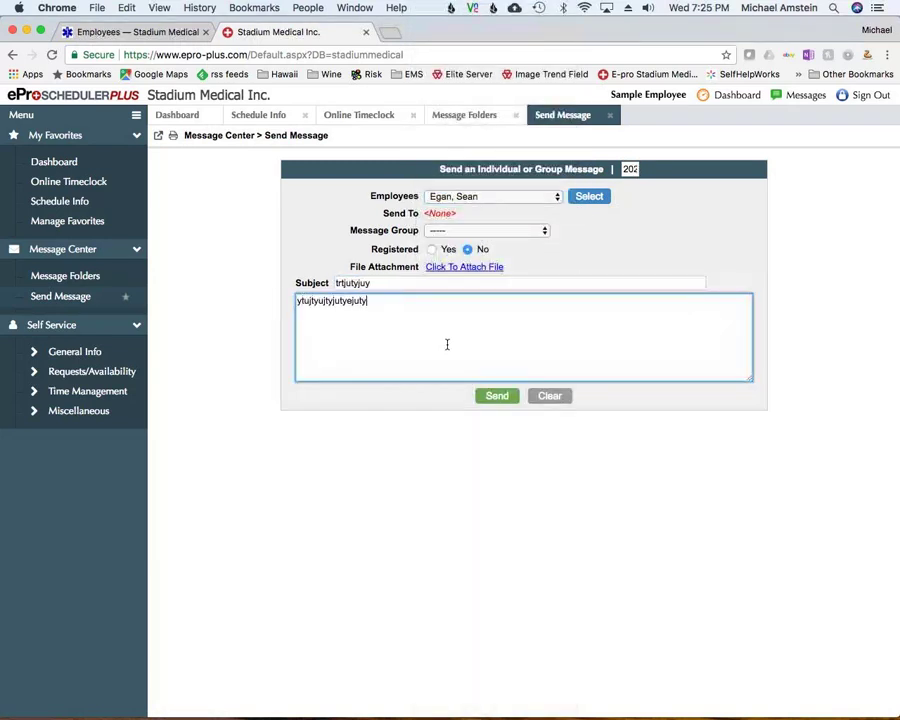
{"action": "type", "text": "jutyjutyju"}
Erase the test message body and subject text
{"action": "left_click_drag", "start_coordinate": [624, 169], "coordinate": [640, 172]}
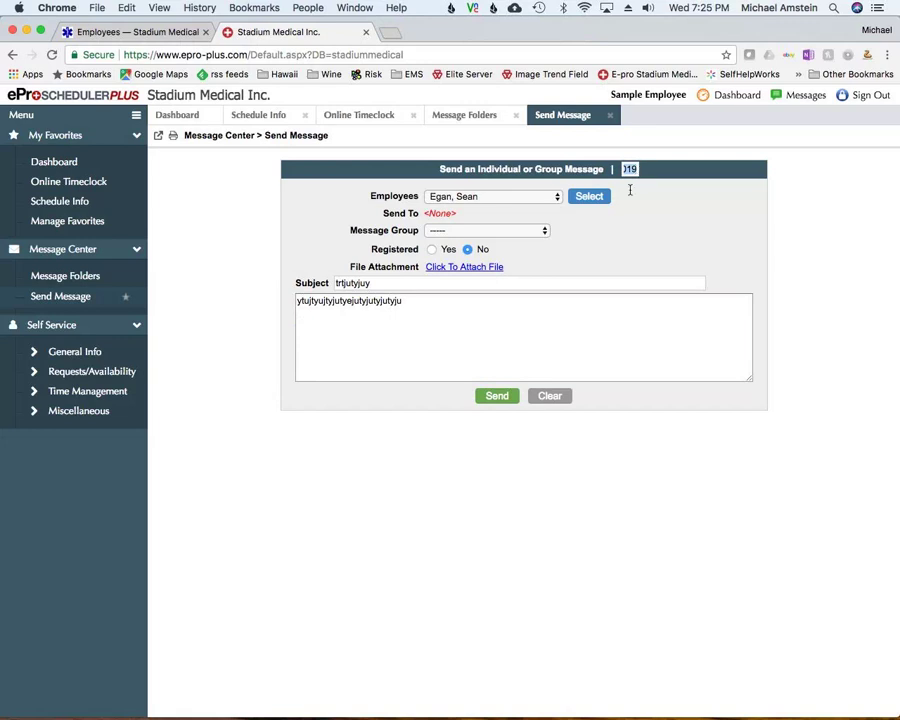
{"action": "left_click_drag", "start_coordinate": [412, 306], "coordinate": [284, 306]}
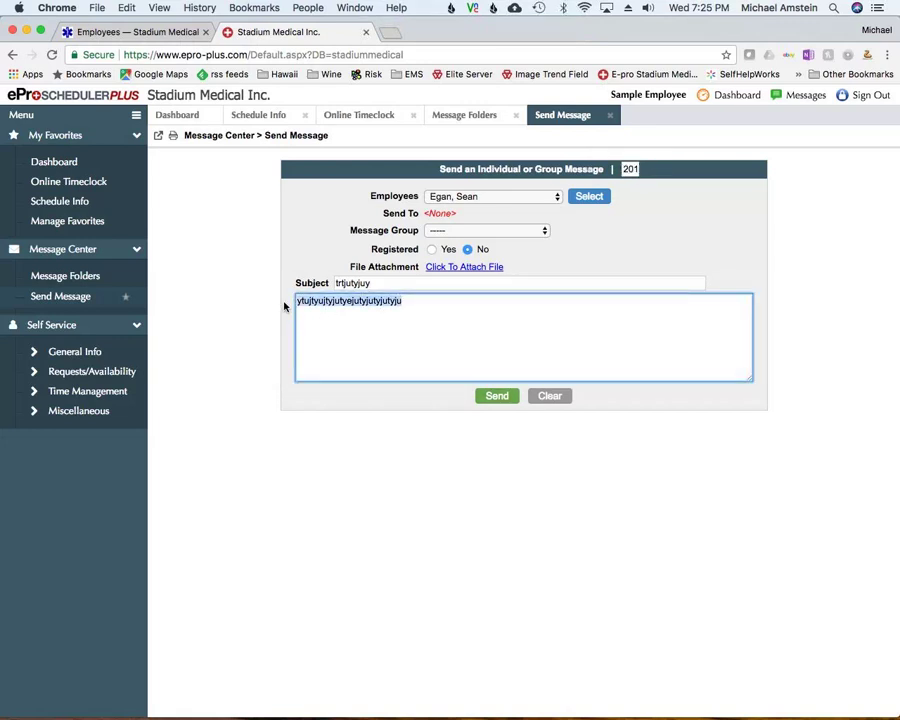
{"action": "key", "text": "BackSpace"}
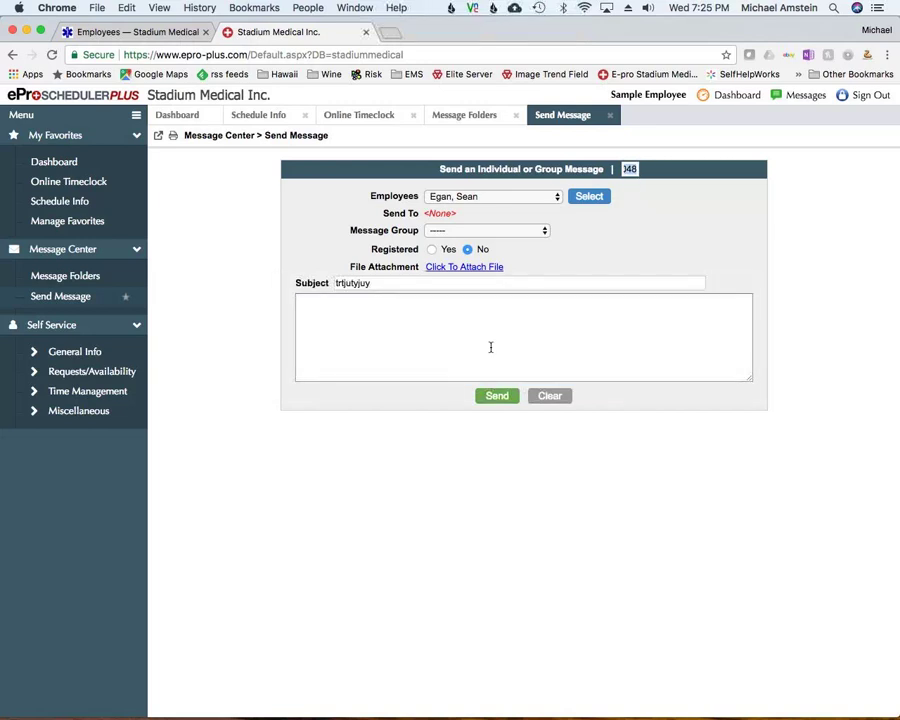
{"action": "left_click_drag", "start_coordinate": [388, 283], "coordinate": [333, 284]}
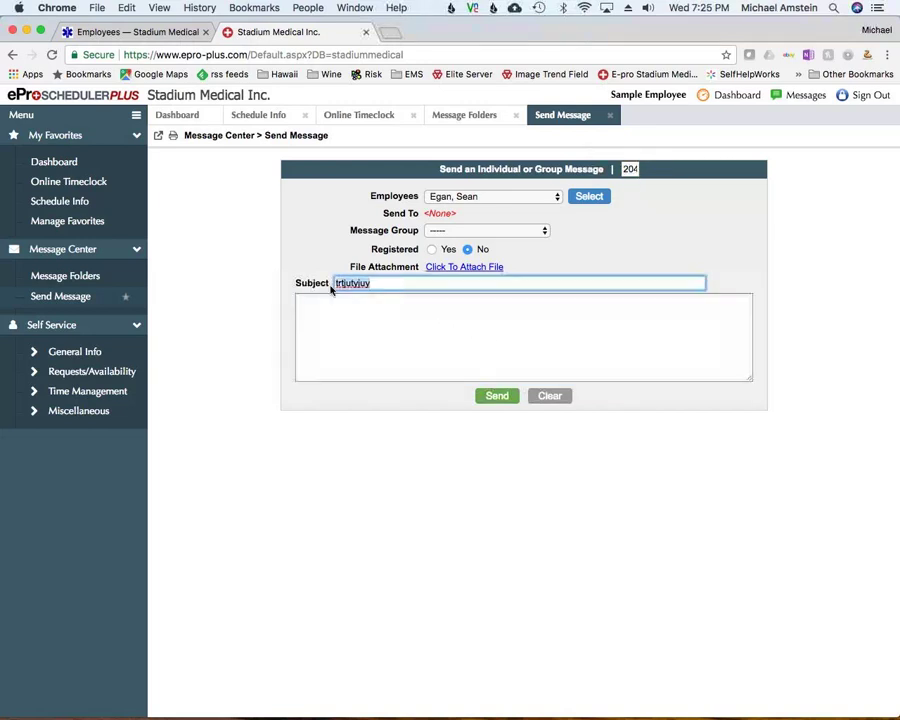
{"action": "key", "text": "BackSpace"}
Address the message to the Paramedics group with subject 'ujjtu' and body 'tjuyjuyjuyju'
{"action": "left_click", "coordinate": [461, 232]}
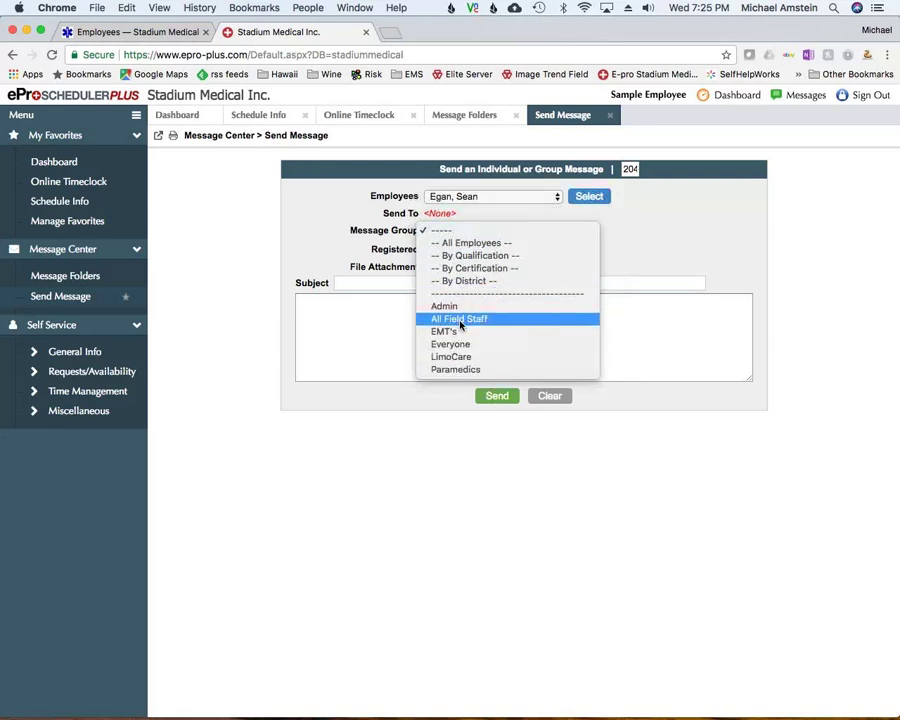
{"action": "left_click", "coordinate": [446, 372]}
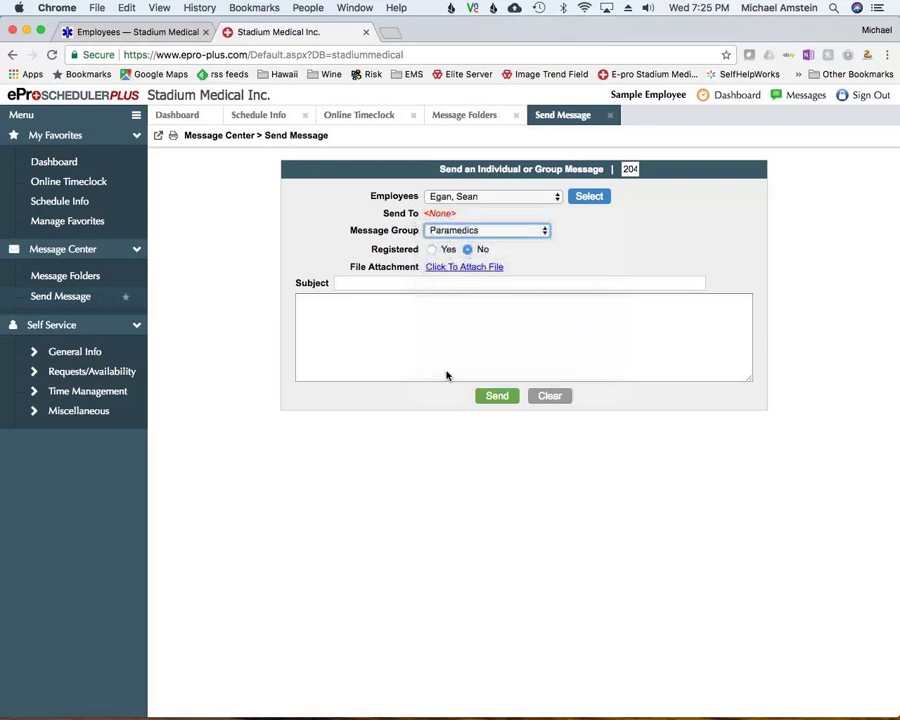
{"action": "left_click", "coordinate": [381, 285]}
{"action": "type", "text": "ujjtu"}
{"action": "left_click", "coordinate": [403, 339]}
{"action": "type", "text": "tjuyju"}
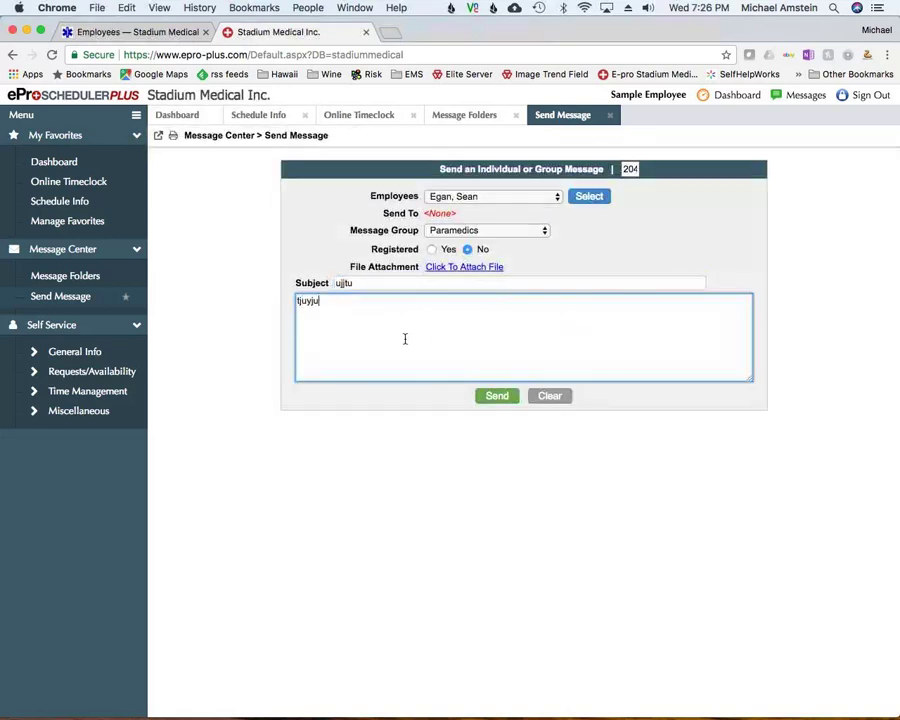
{"action": "type", "text": "yjuyjuyj"}
Open the Schedule Info page from General Info in the sidebar
{"action": "left_click", "coordinate": [62, 354]}
{"action": "scroll", "coordinate": [62, 360], "scroll_direction": "down", "scroll_amount": 3}
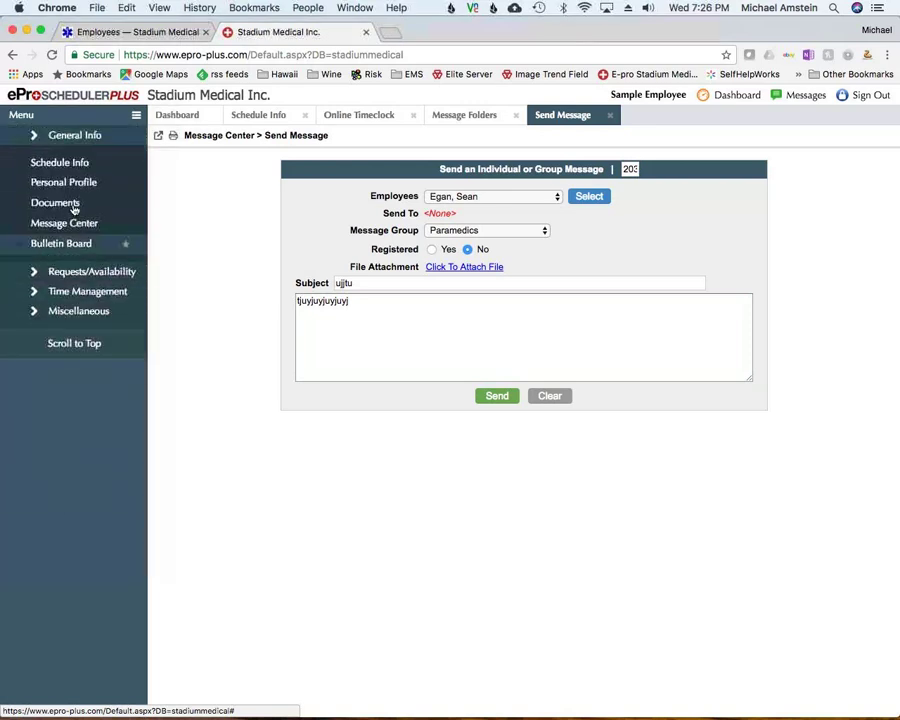
{"action": "scroll", "coordinate": [70, 250], "scroll_direction": "up", "scroll_amount": 4}
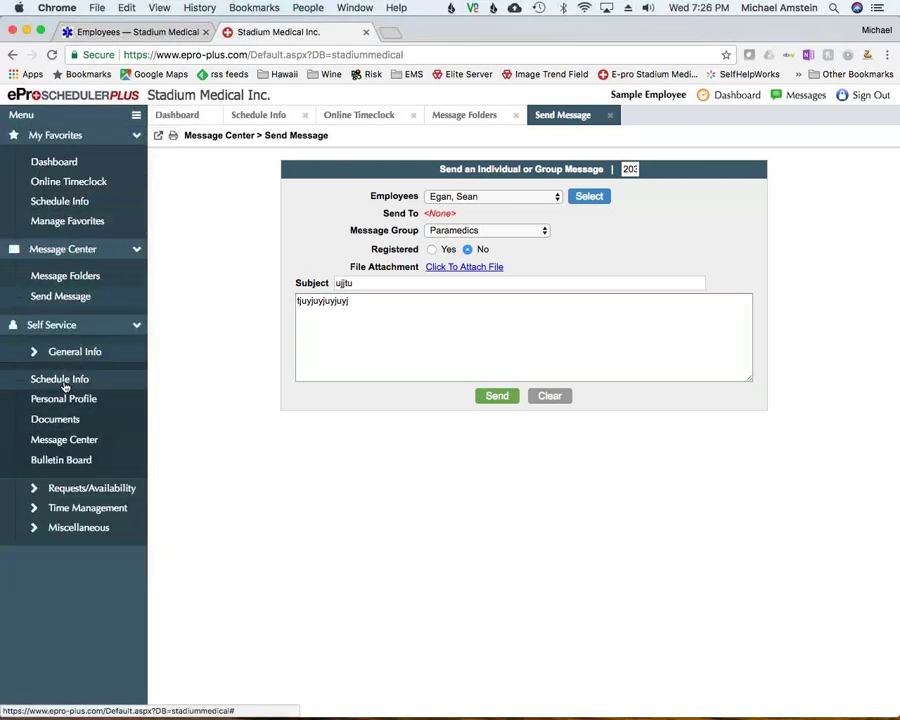
{"action": "left_click", "coordinate": [64, 379]}
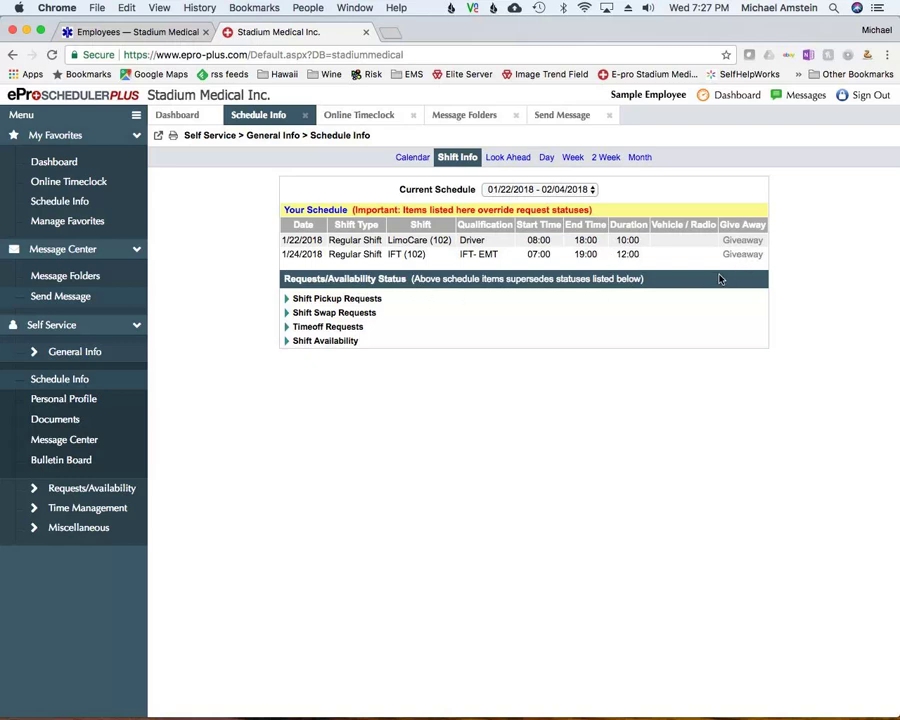
Expand the Shift Pickup, Shift Swap, Timeoff Requests and Shift Availability sections
{"action": "left_click", "coordinate": [288, 300]}
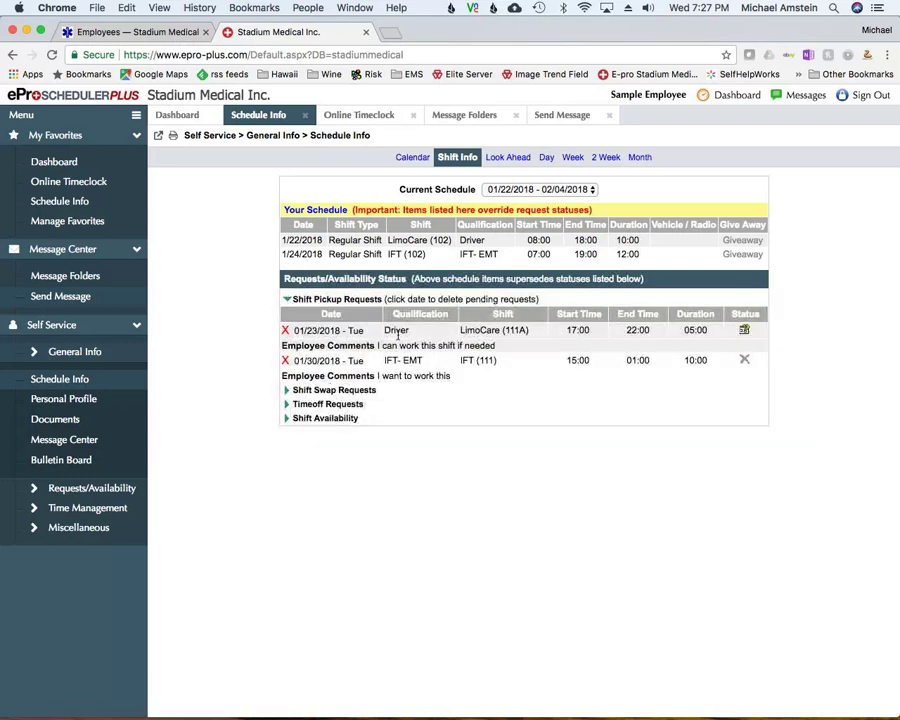
{"action": "left_click", "coordinate": [288, 390]}
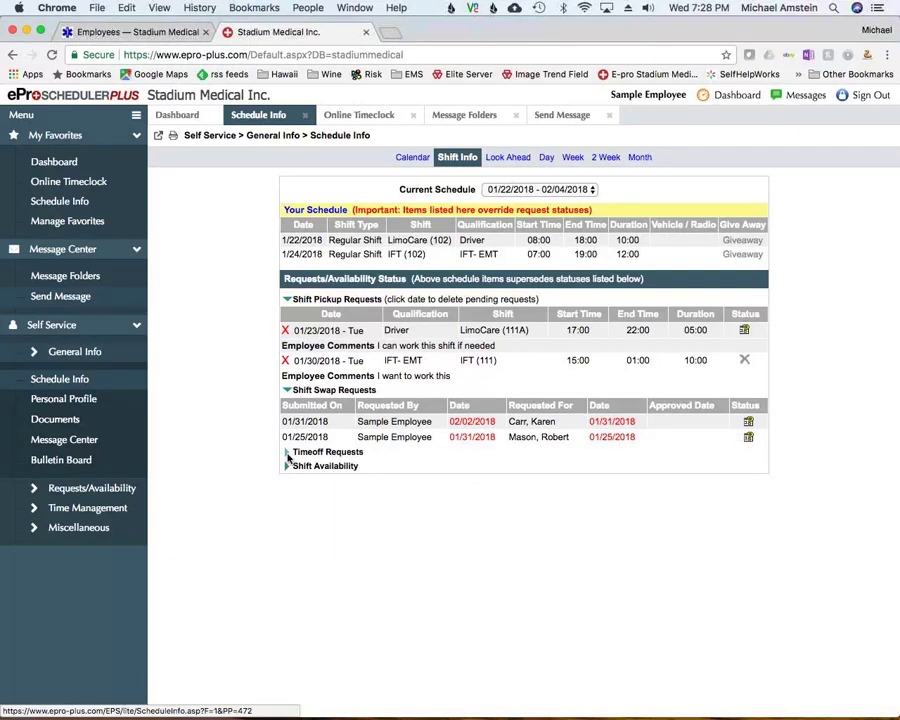
{"action": "left_click", "coordinate": [288, 453]}
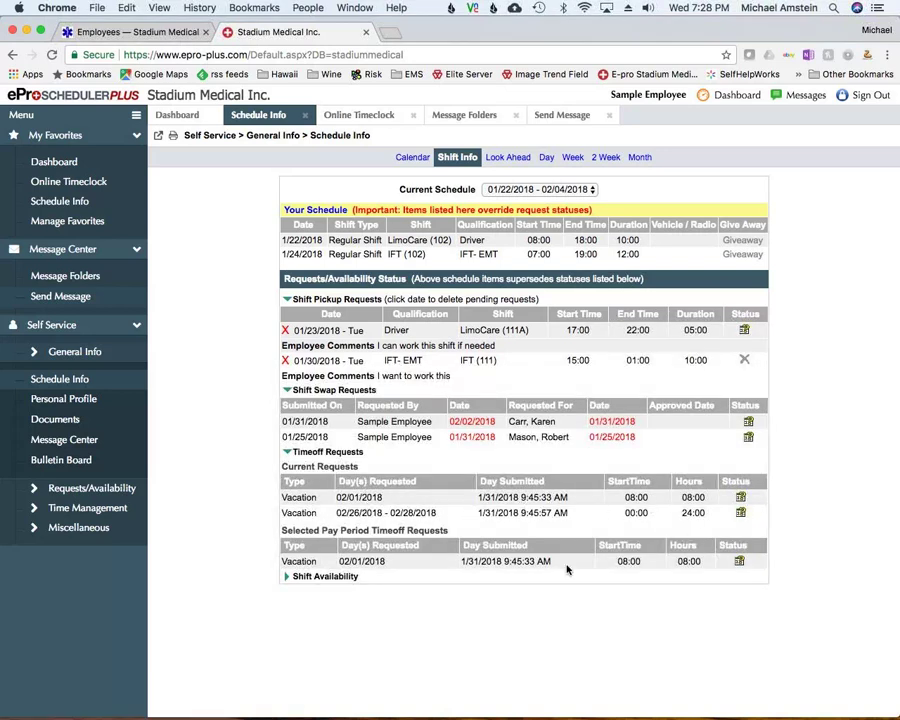
{"action": "left_click", "coordinate": [292, 577]}
{"action": "scroll", "coordinate": [476, 681], "scroll_direction": "down", "scroll_amount": 1}
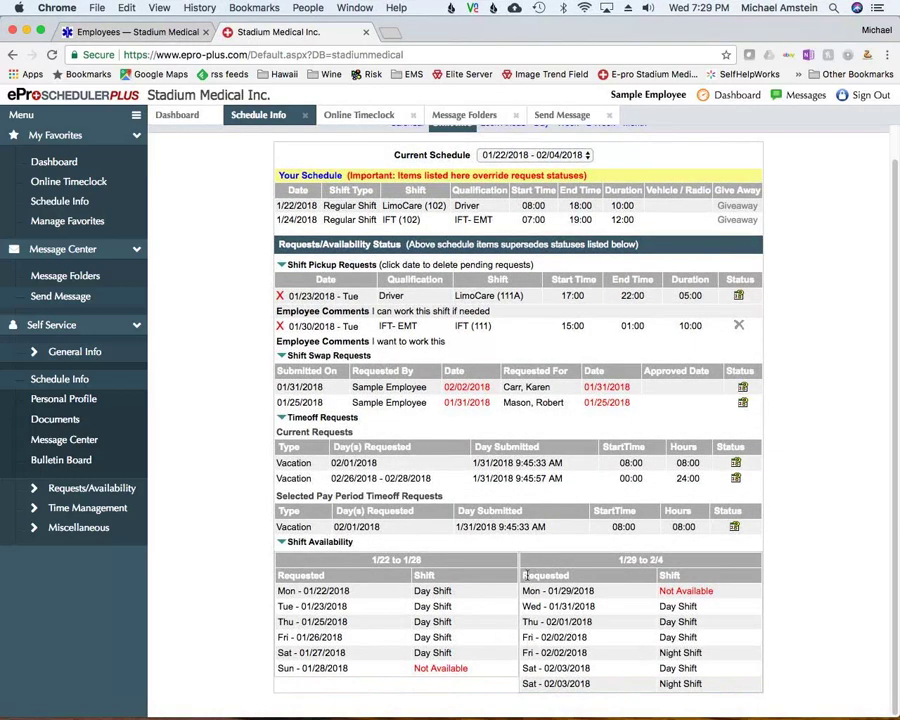
{"action": "scroll", "coordinate": [526, 600], "scroll_direction": "up", "scroll_amount": 1}
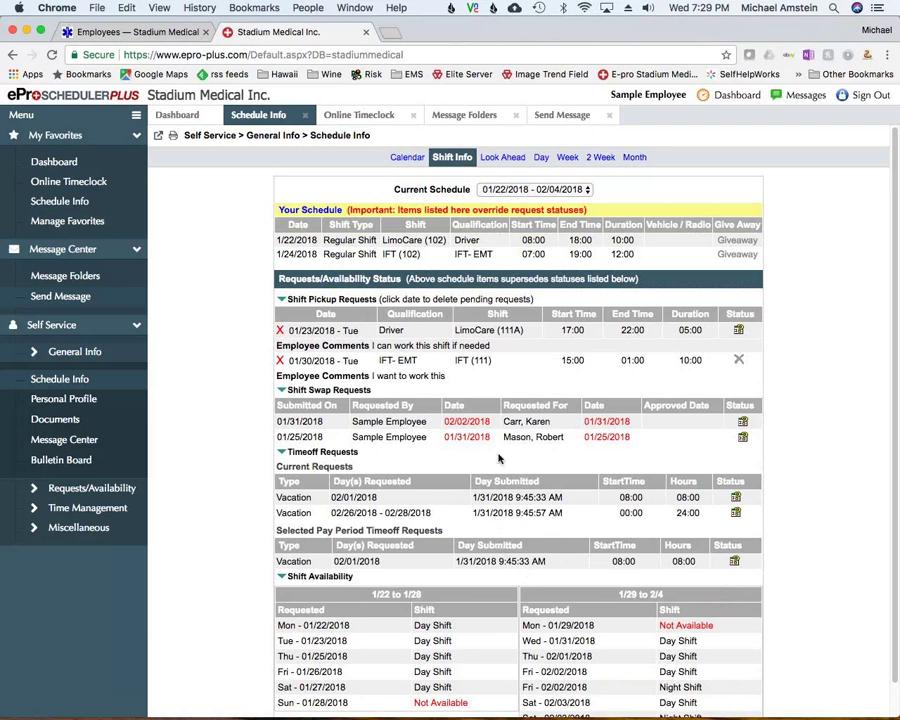
View and scroll through the full staff roster for a single day
{"action": "left_click", "coordinate": [541, 158]}
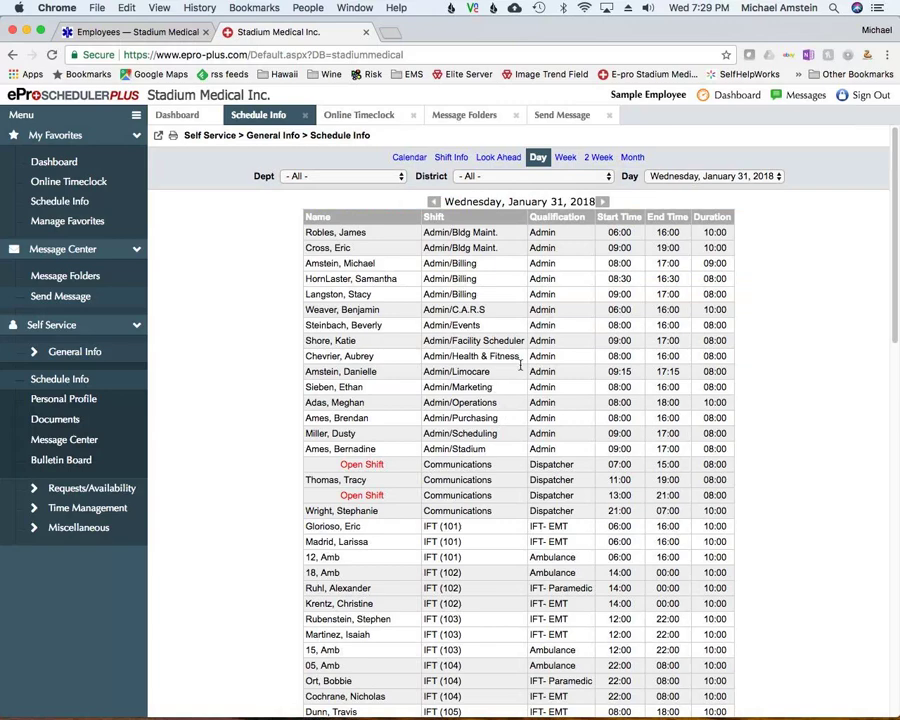
{"action": "scroll", "coordinate": [520, 366], "scroll_direction": "down", "scroll_amount": 15}
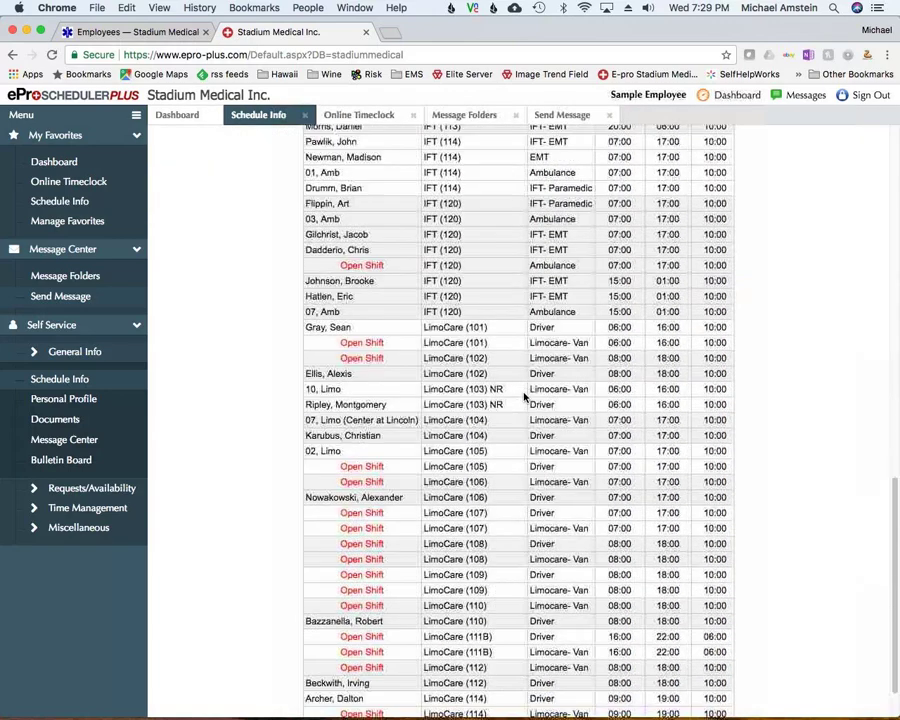
{"action": "scroll", "coordinate": [522, 394], "scroll_direction": "down", "scroll_amount": 1}
{"action": "scroll", "coordinate": [524, 393], "scroll_direction": "up", "scroll_amount": 10}
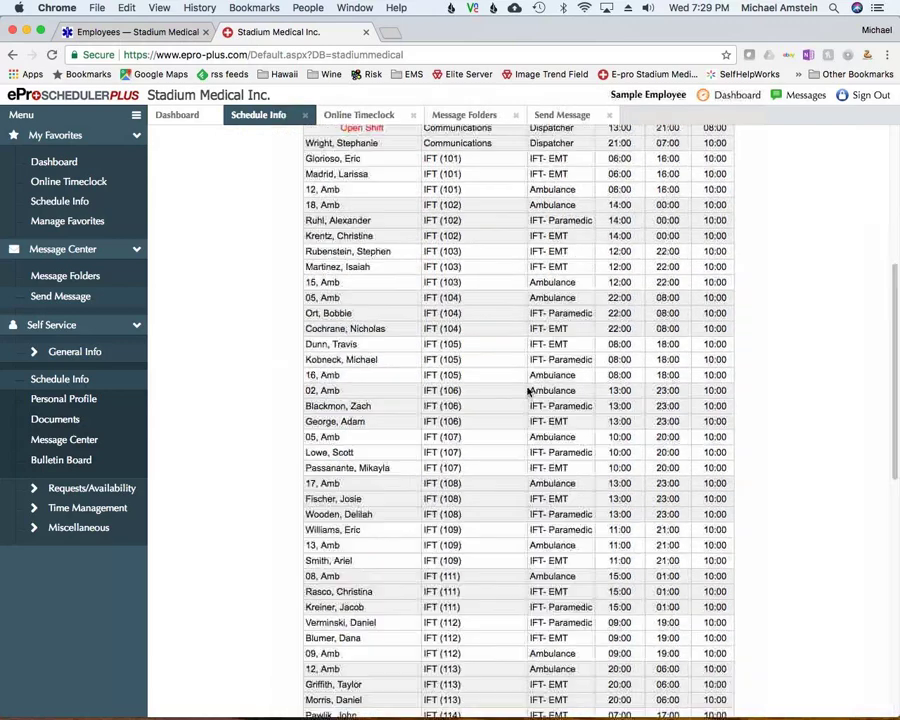
{"action": "scroll", "coordinate": [527, 392], "scroll_direction": "up", "scroll_amount": 5}
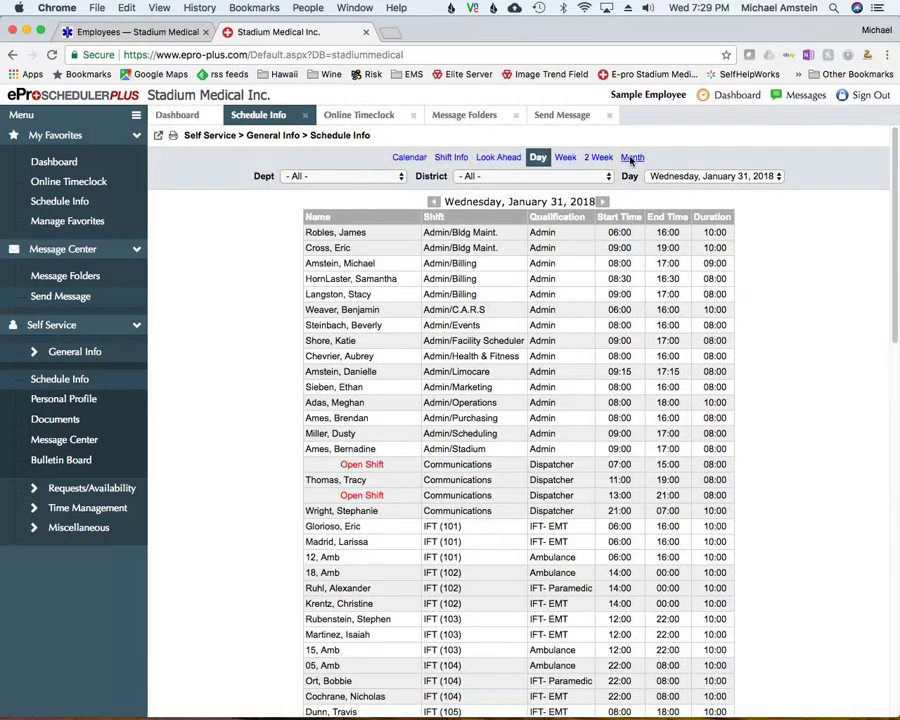
Switch to Week view and scroll the roster for 01/29/2018 to 02/04/2018
{"action": "left_click", "coordinate": [566, 159]}
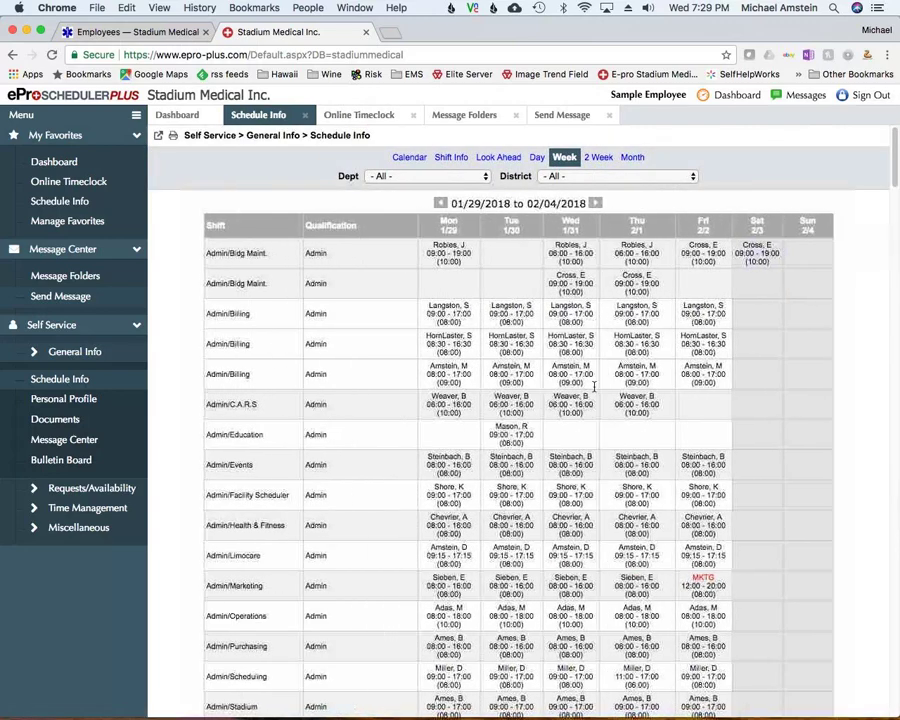
{"action": "scroll", "coordinate": [635, 484], "scroll_direction": "down", "scroll_amount": 10}
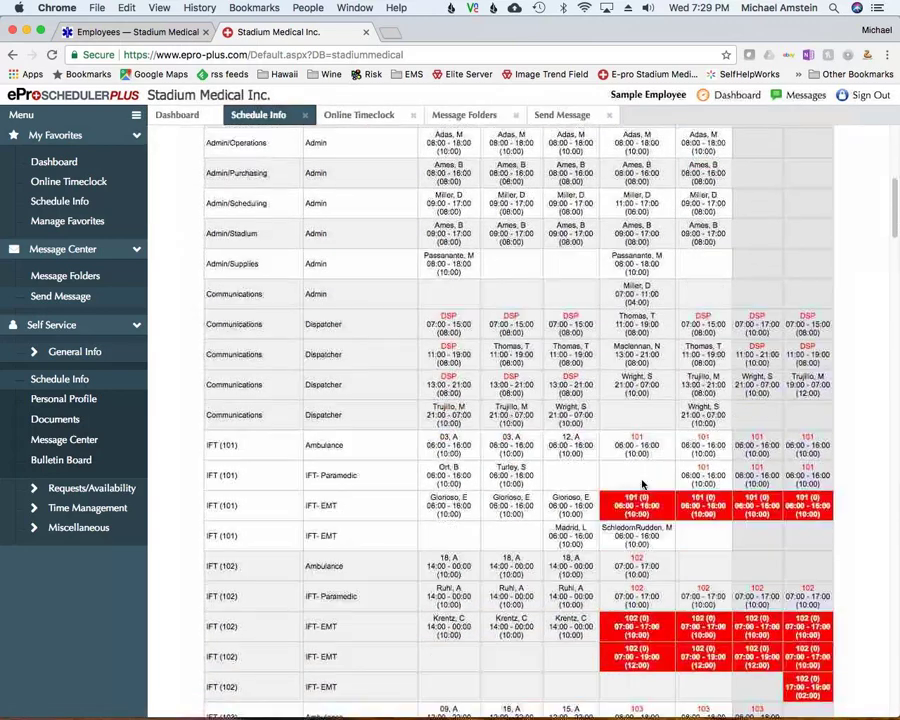
{"action": "scroll", "coordinate": [642, 484], "scroll_direction": "down", "scroll_amount": 6}
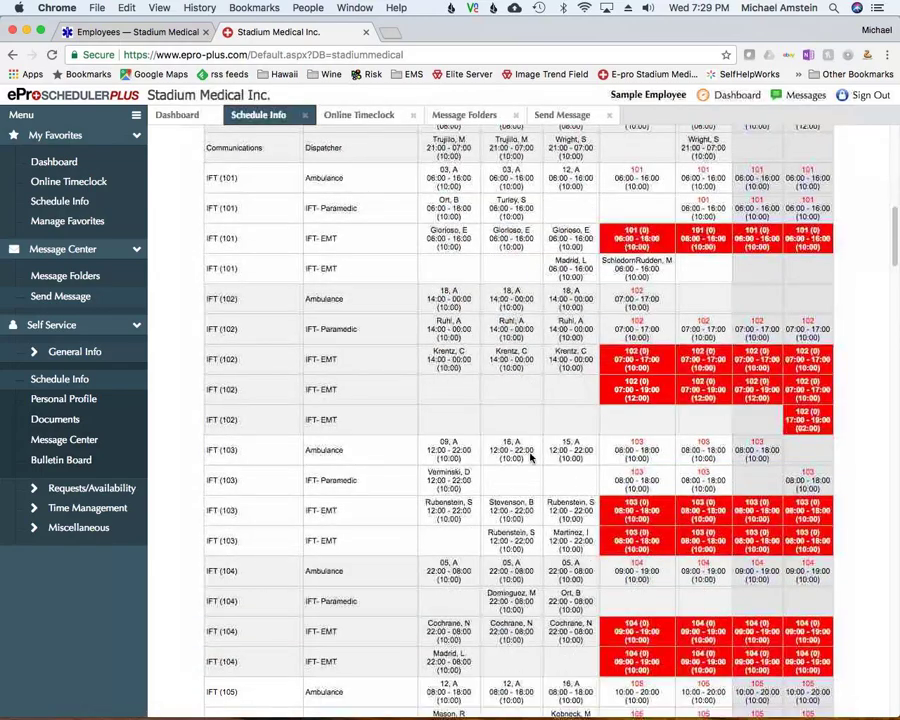
{"action": "scroll", "coordinate": [512, 476], "scroll_direction": "up", "scroll_amount": 1}
{"action": "scroll", "coordinate": [515, 478], "scroll_direction": "down", "scroll_amount": 10}
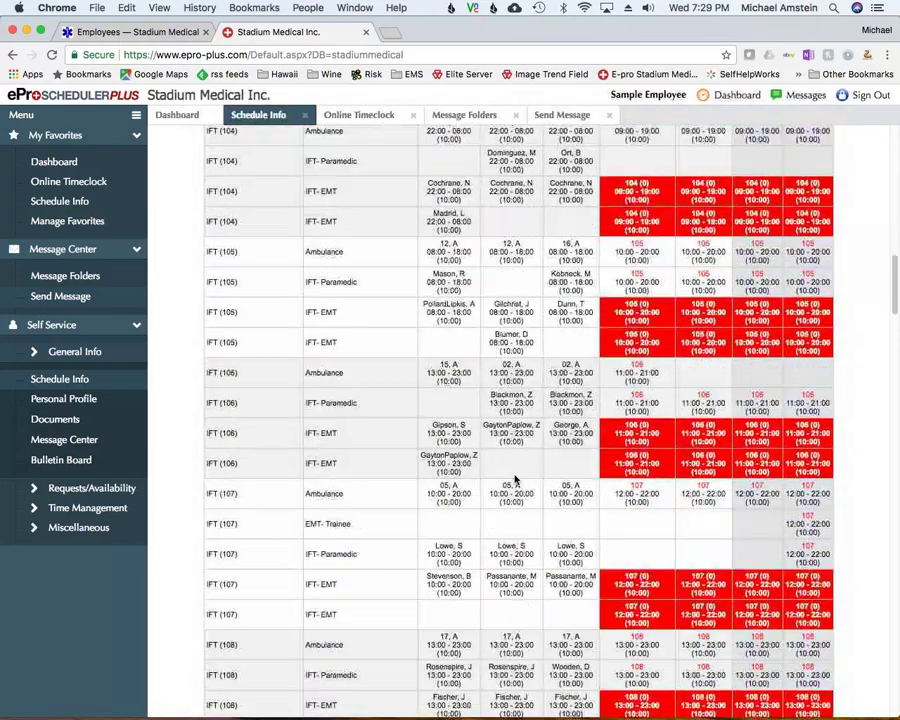
{"action": "scroll", "coordinate": [515, 481], "scroll_direction": "down", "scroll_amount": 5}
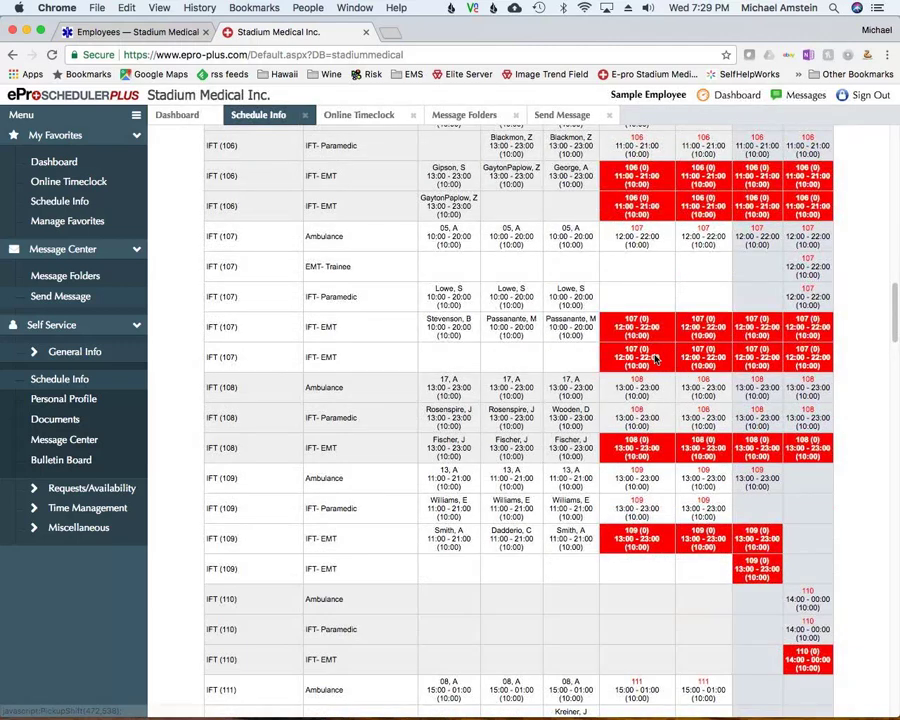
{"action": "scroll", "coordinate": [648, 366], "scroll_direction": "down", "scroll_amount": 10}
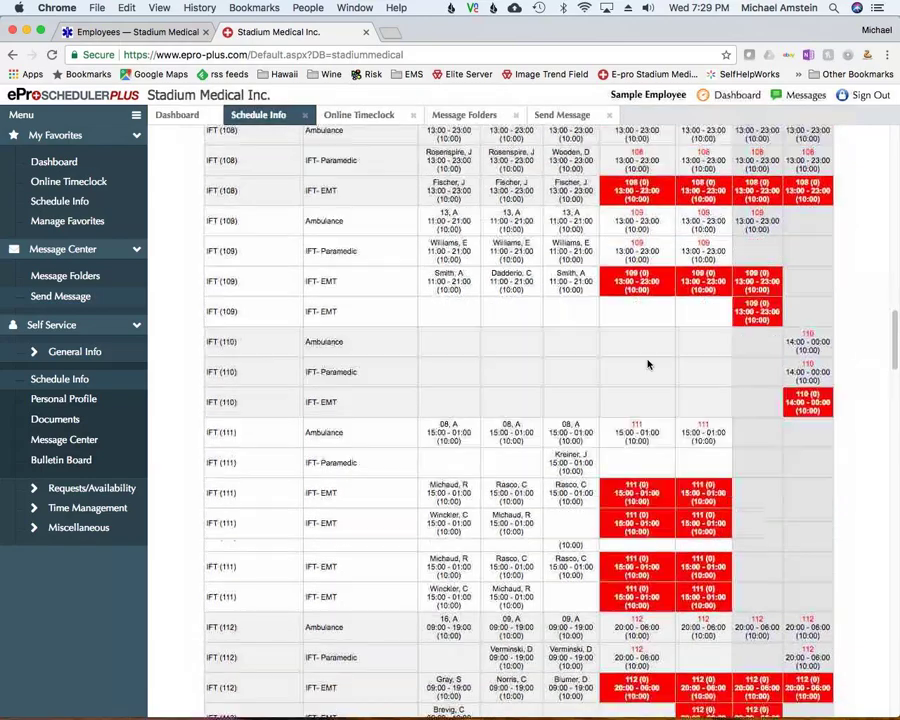
{"action": "scroll", "coordinate": [648, 364], "scroll_direction": "down", "scroll_amount": 8}
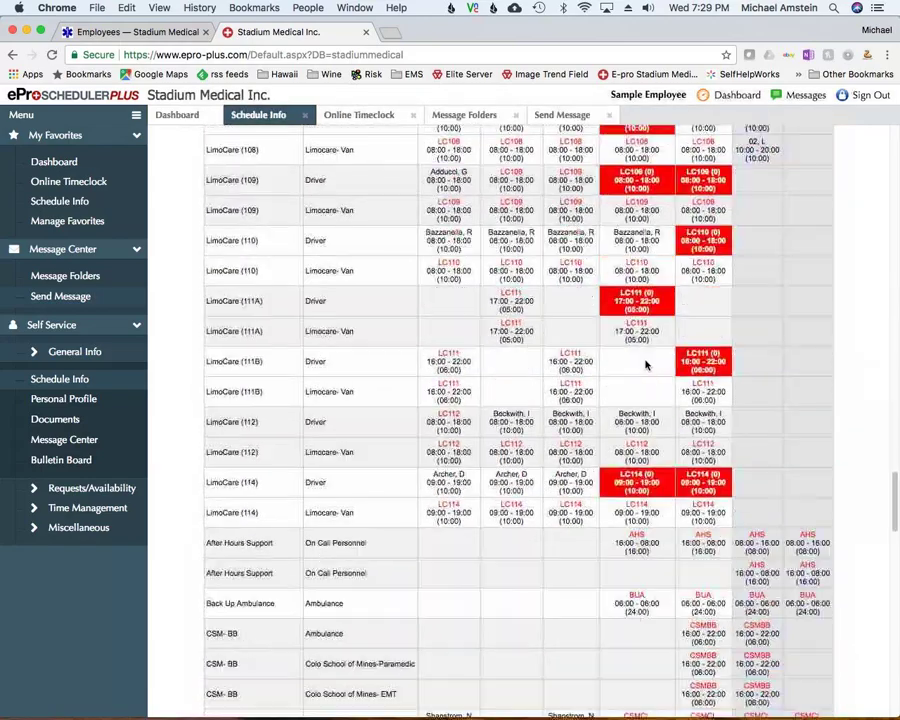
{"action": "scroll", "coordinate": [538, 510], "scroll_direction": "down", "scroll_amount": 4}
{"action": "scroll", "coordinate": [550, 507], "scroll_direction": "down", "scroll_amount": 10}
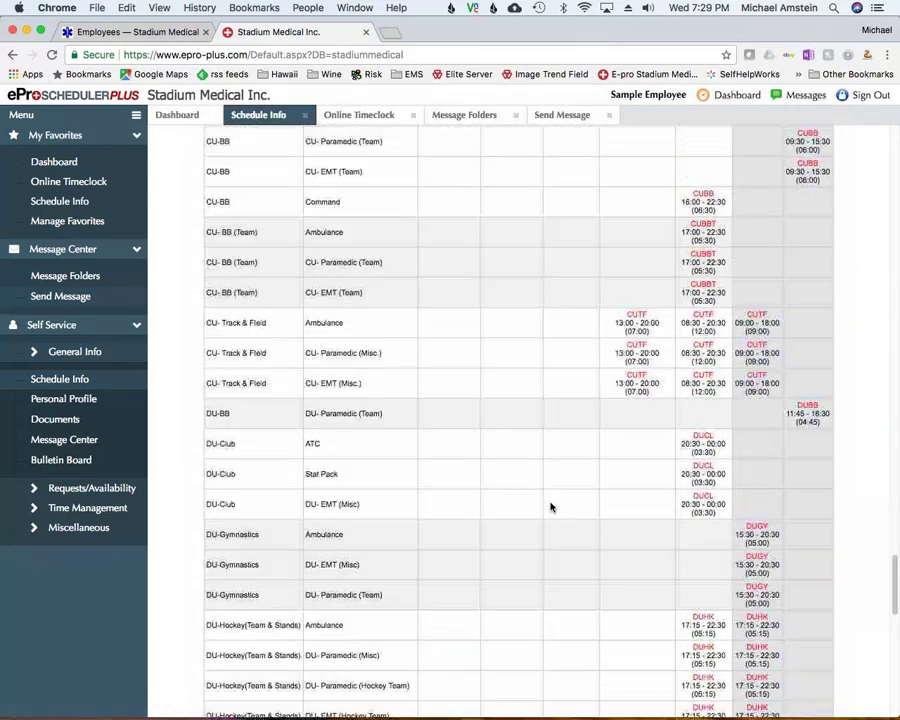
{"action": "scroll", "coordinate": [695, 549], "scroll_direction": "up", "scroll_amount": 20}
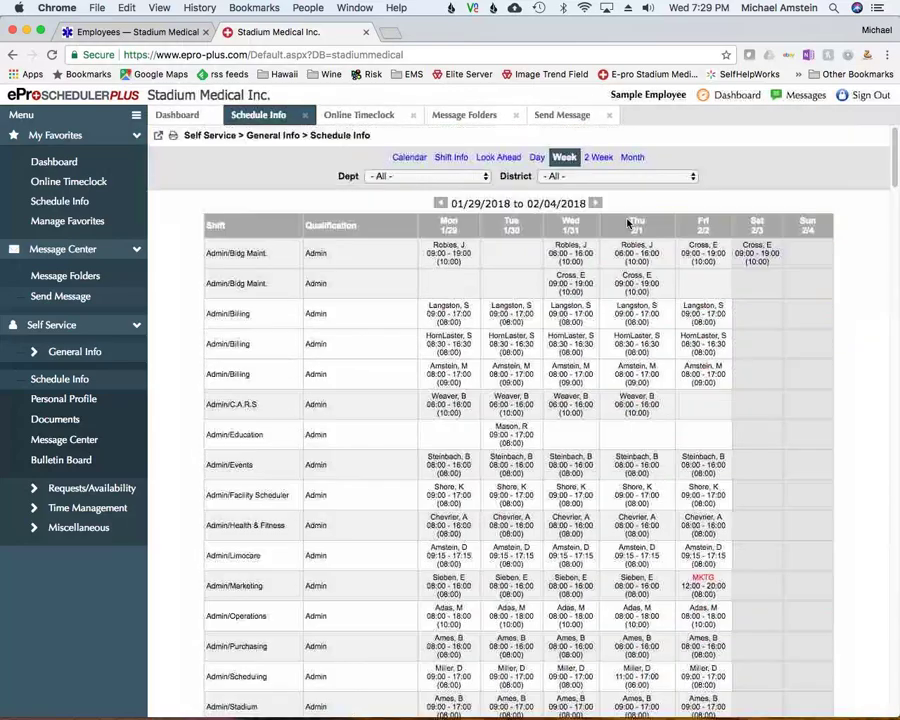
{"action": "left_click", "coordinate": [630, 160]}
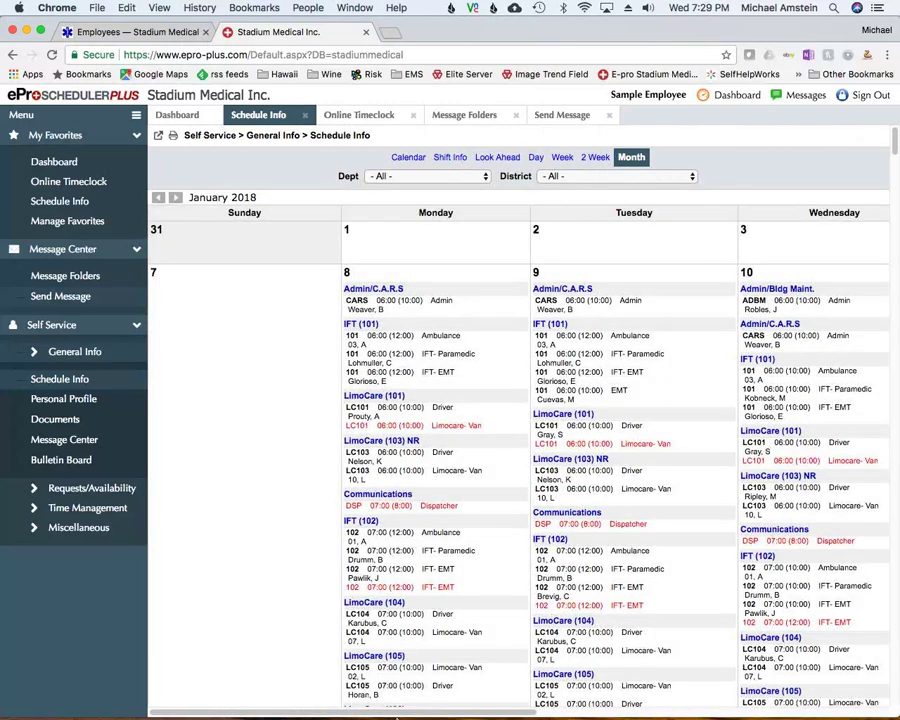
{"action": "left_click_drag", "start_coordinate": [392, 713], "coordinate": [548, 703]}
{"action": "scroll", "coordinate": [542, 599], "scroll_direction": "left", "scroll_amount": 1}
{"action": "scroll", "coordinate": [540, 597], "scroll_direction": "down", "scroll_amount": 10}
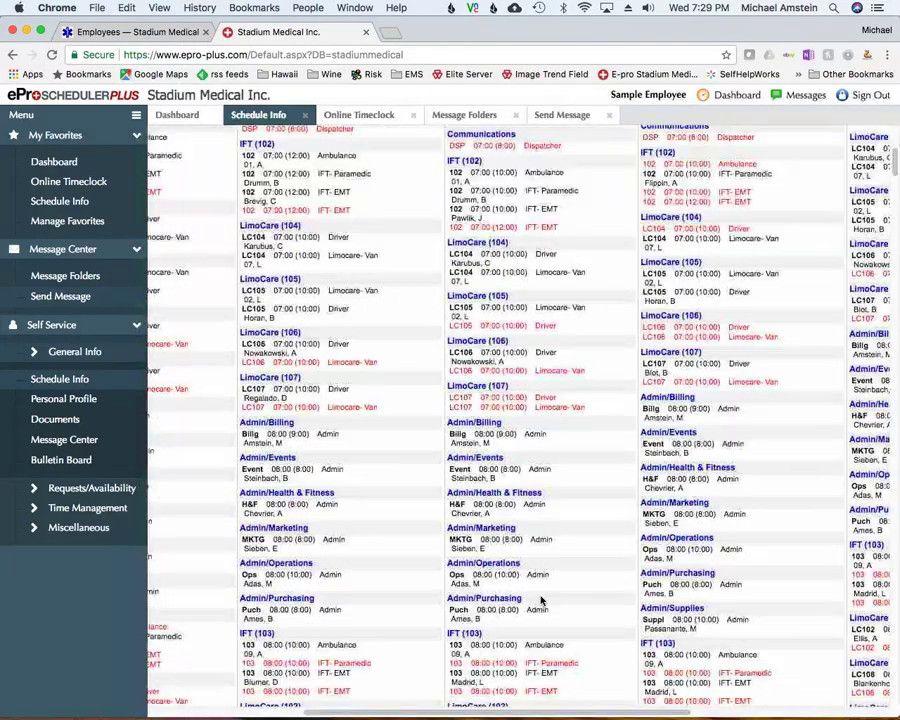
{"action": "scroll", "coordinate": [542, 591], "scroll_direction": "up", "scroll_amount": 8}
{"action": "scroll", "coordinate": [542, 591], "scroll_direction": "up", "scroll_amount": 3}
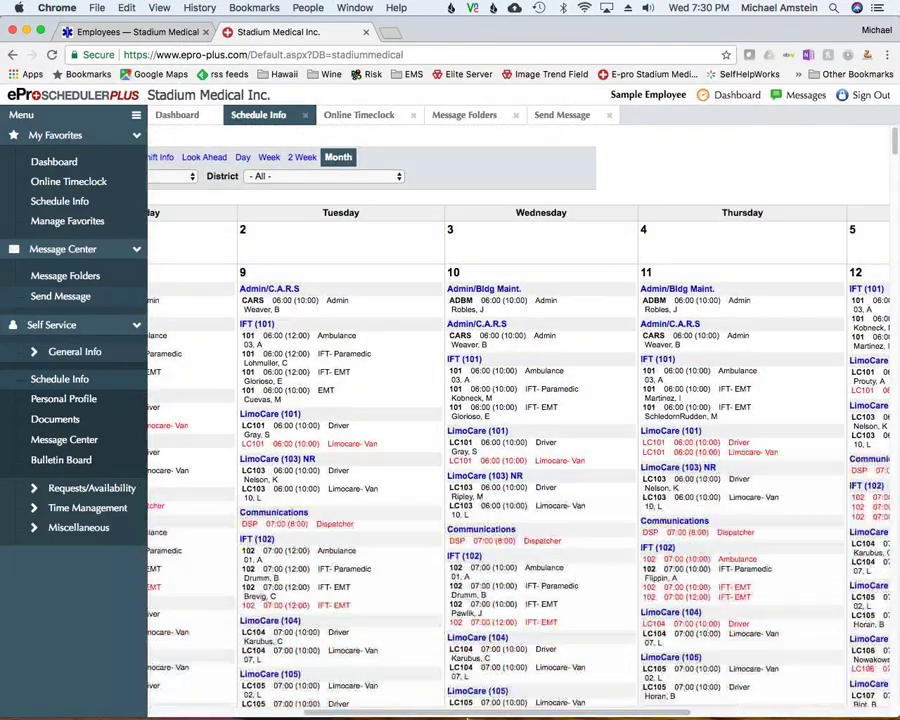
{"action": "scroll", "coordinate": [409, 712], "scroll_direction": "left", "scroll_amount": 1}
{"action": "scroll", "coordinate": [409, 712], "scroll_direction": "left", "scroll_amount": 3}
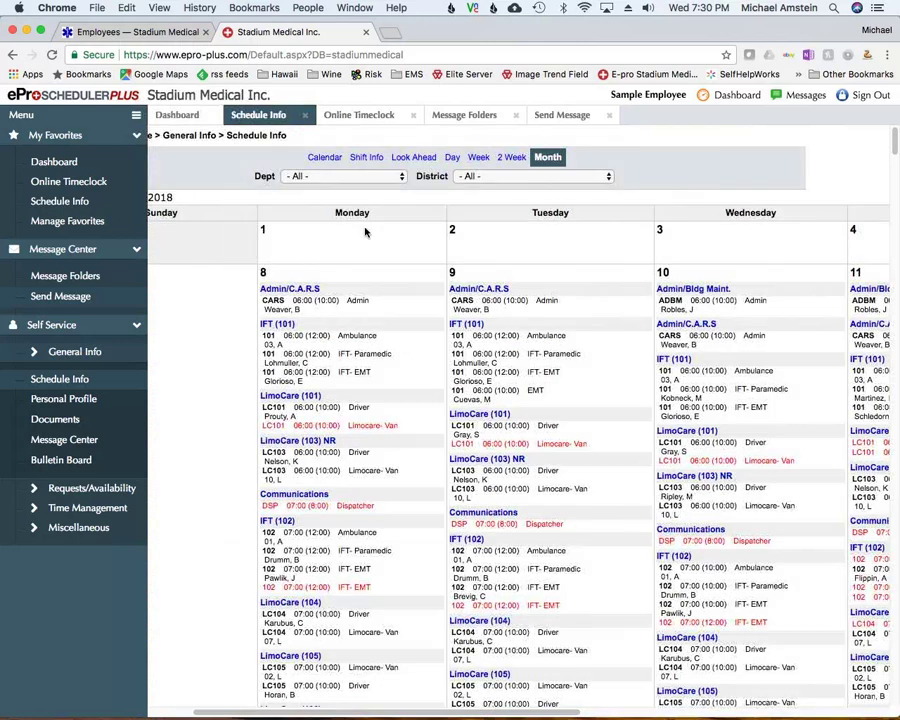
{"action": "left_click", "coordinate": [329, 177]}
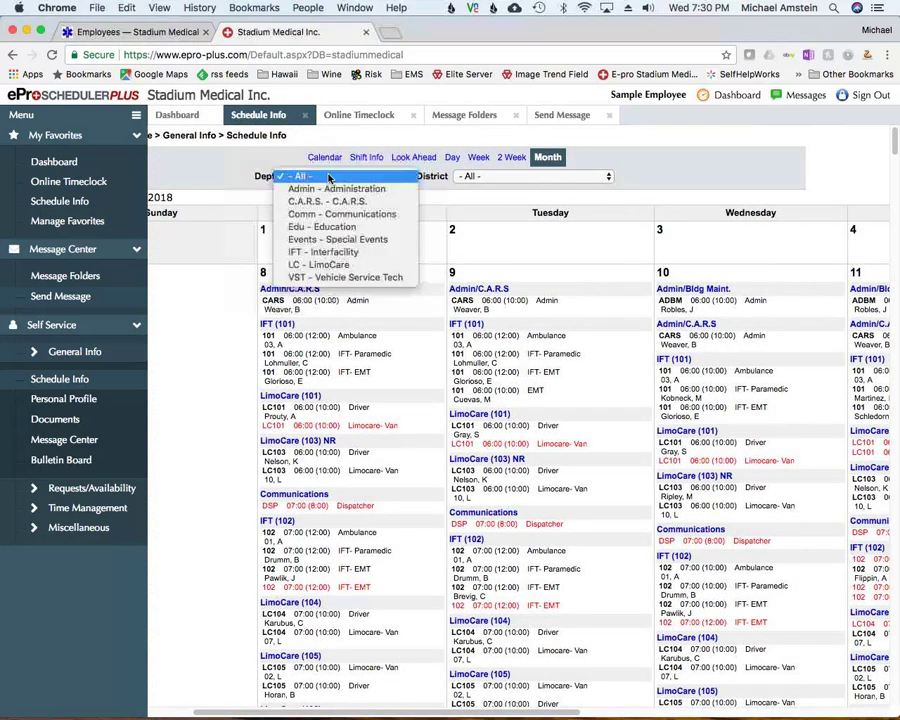
{"action": "left_click", "coordinate": [325, 241]}
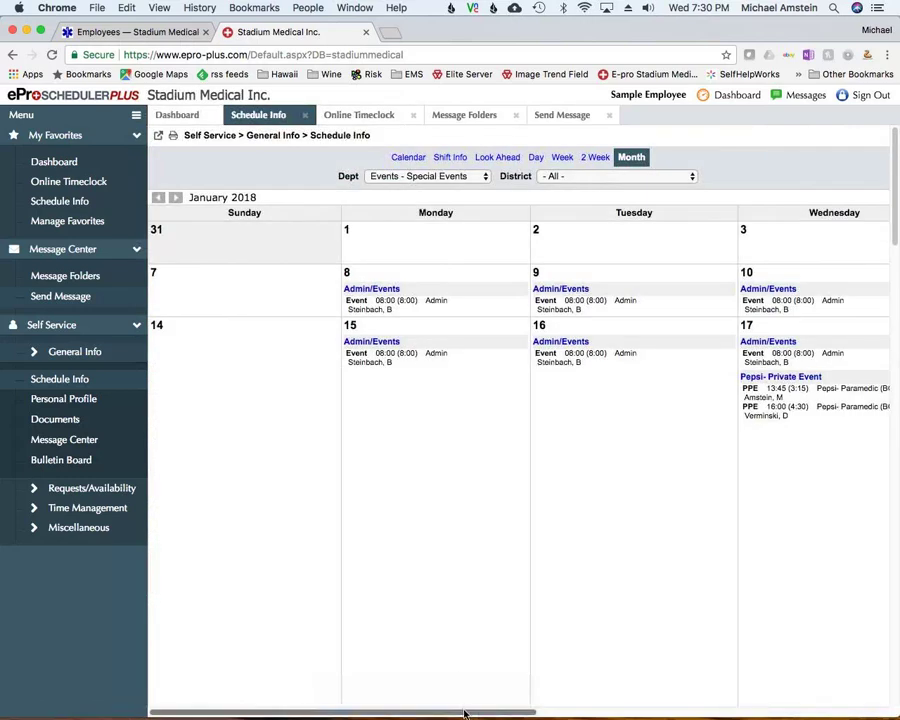
{"action": "left_click", "coordinate": [410, 176]}
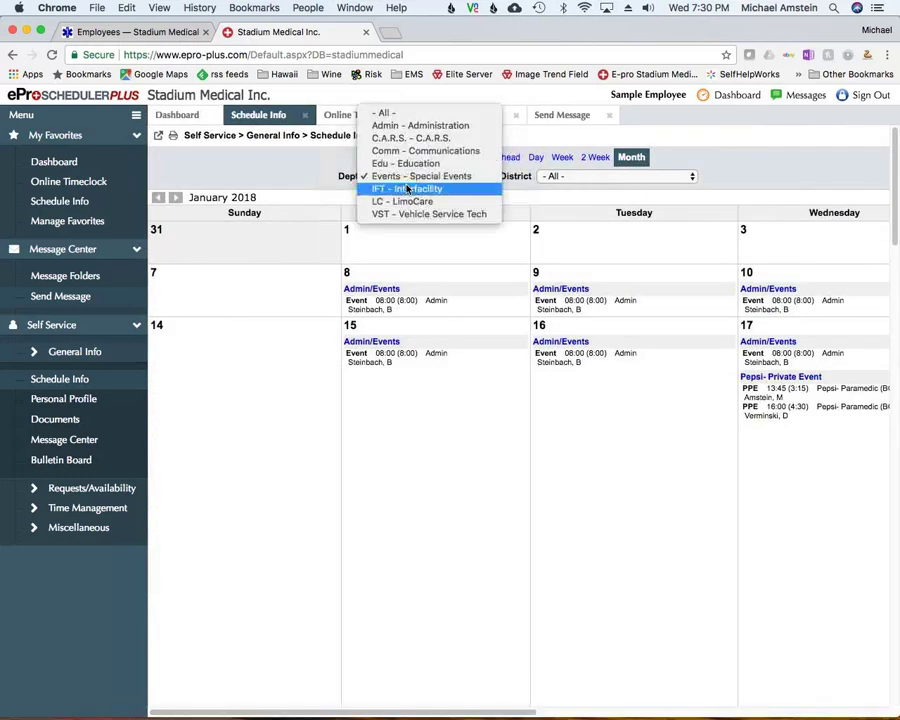
{"action": "left_click", "coordinate": [407, 189]}
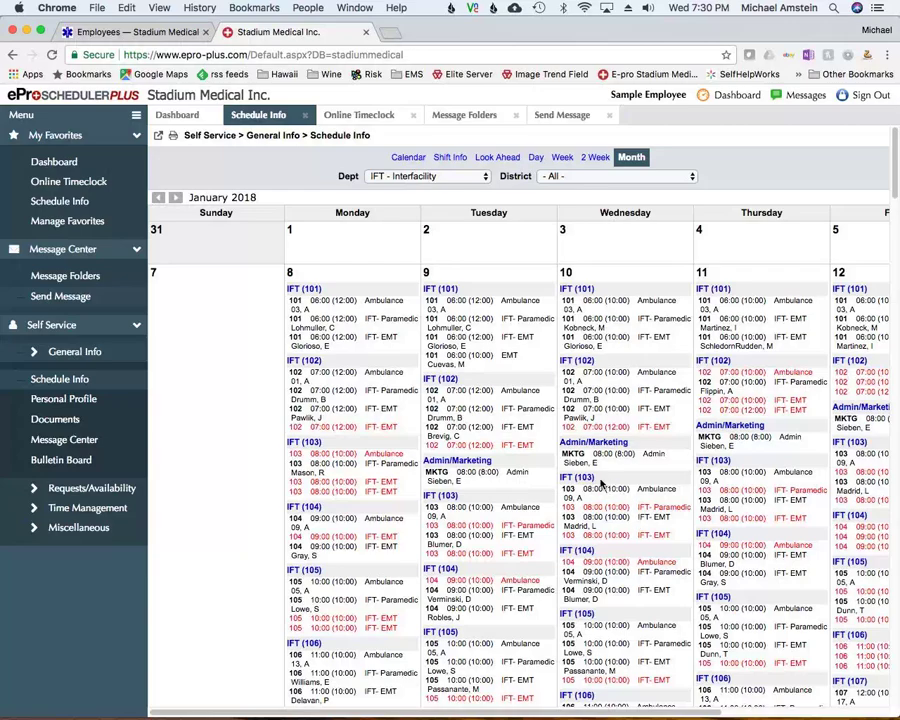
{"action": "scroll", "coordinate": [595, 478], "scroll_direction": "down", "scroll_amount": 10}
{"action": "scroll", "coordinate": [595, 478], "scroll_direction": "down", "scroll_amount": 2}
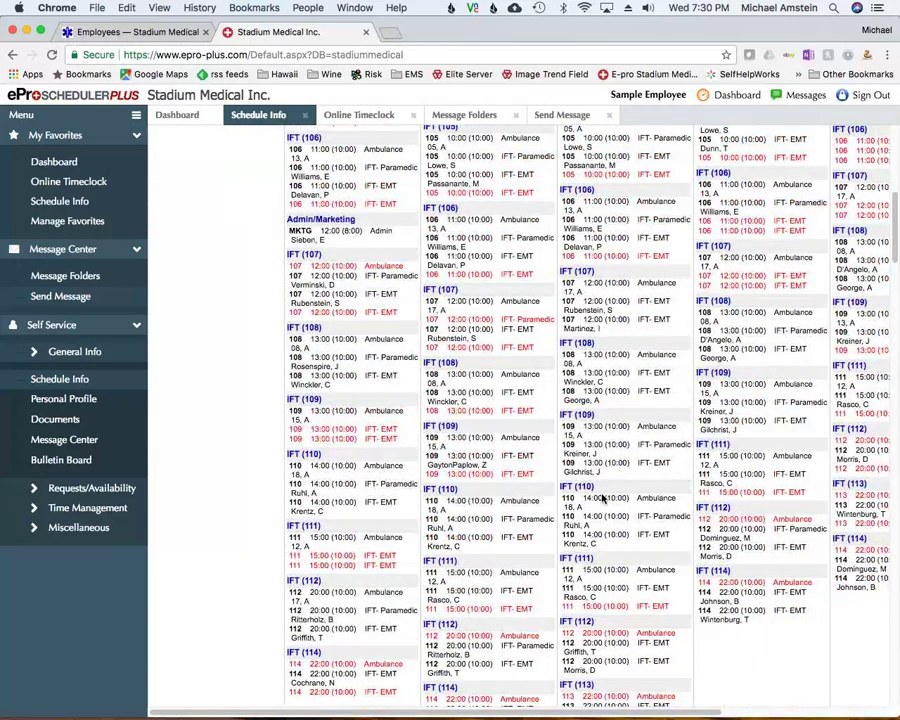
{"action": "scroll", "coordinate": [597, 485], "scroll_direction": "down", "scroll_amount": 5}
{"action": "scroll", "coordinate": [600, 492], "scroll_direction": "up", "scroll_amount": 6}
{"action": "scroll", "coordinate": [600, 490], "scroll_direction": "up", "scroll_amount": 7}
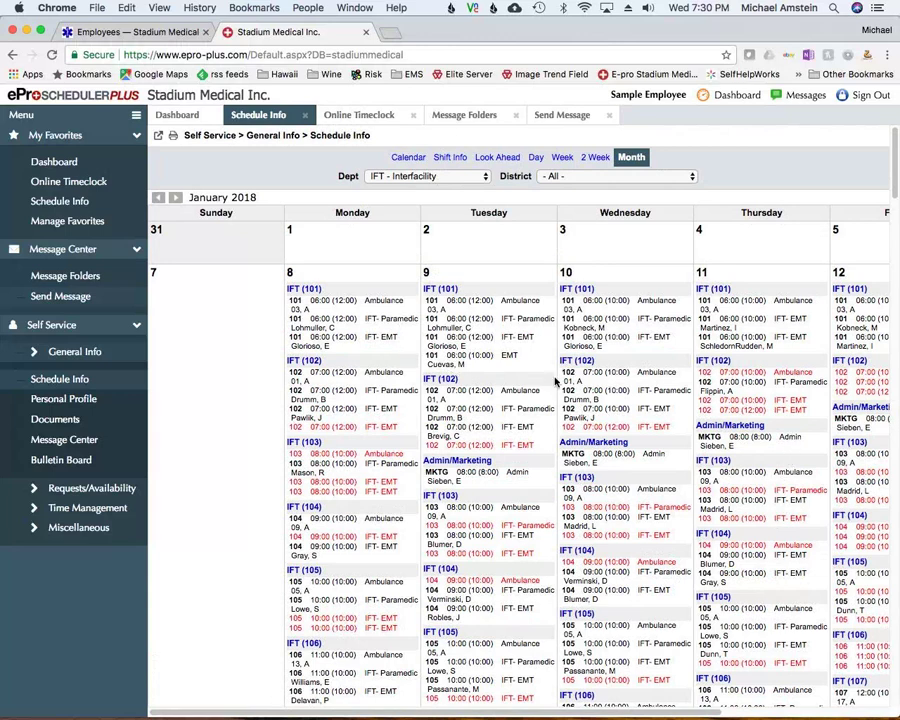
{"action": "scroll", "coordinate": [555, 388], "scroll_direction": "down", "scroll_amount": 10}
{"action": "scroll", "coordinate": [555, 388], "scroll_direction": "down", "scroll_amount": 10}
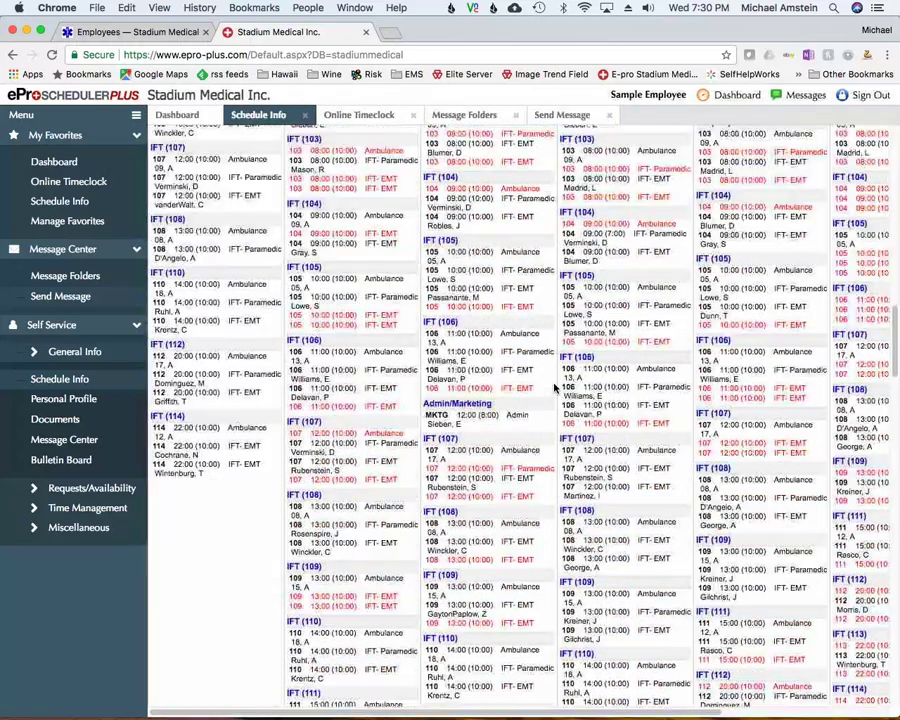
{"action": "scroll", "coordinate": [555, 384], "scroll_direction": "up", "scroll_amount": 5}
{"action": "scroll", "coordinate": [555, 385], "scroll_direction": "up", "scroll_amount": 8}
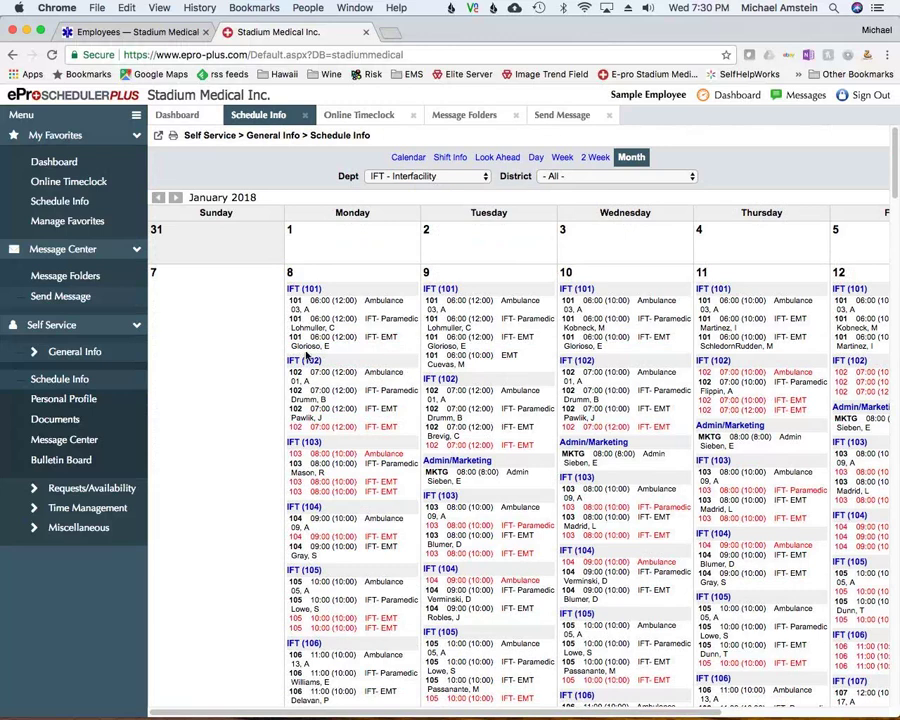
Open the January 2018 My Schedule calendar and toggle Continuing Education events off, on, off
{"action": "left_click", "coordinate": [408, 157]}
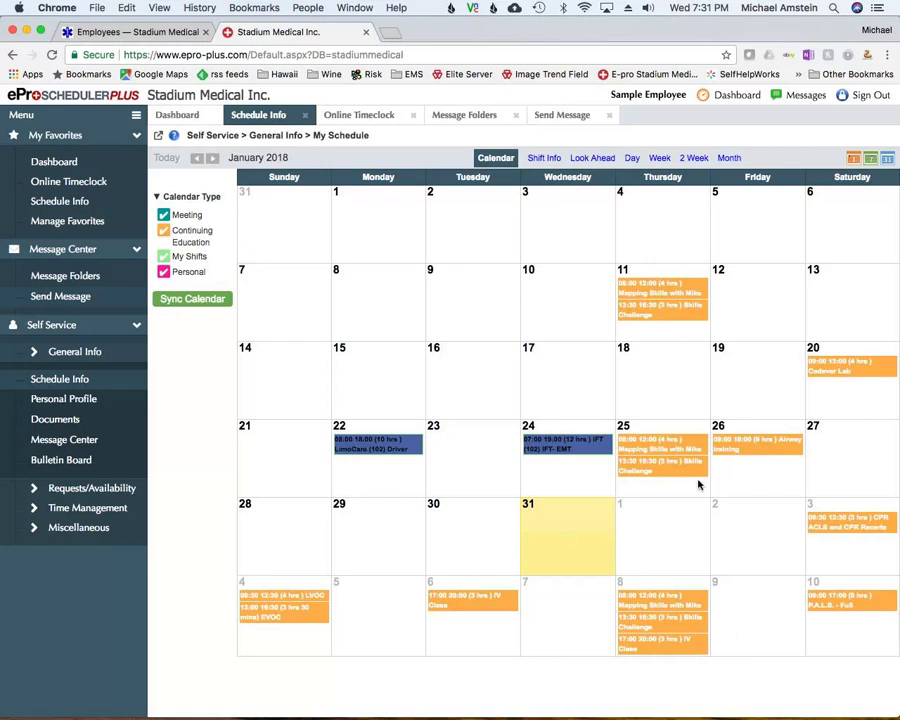
{"action": "left_click", "coordinate": [162, 232]}
{"action": "left_click", "coordinate": [162, 232]}
{"action": "left_click", "coordinate": [165, 234]}
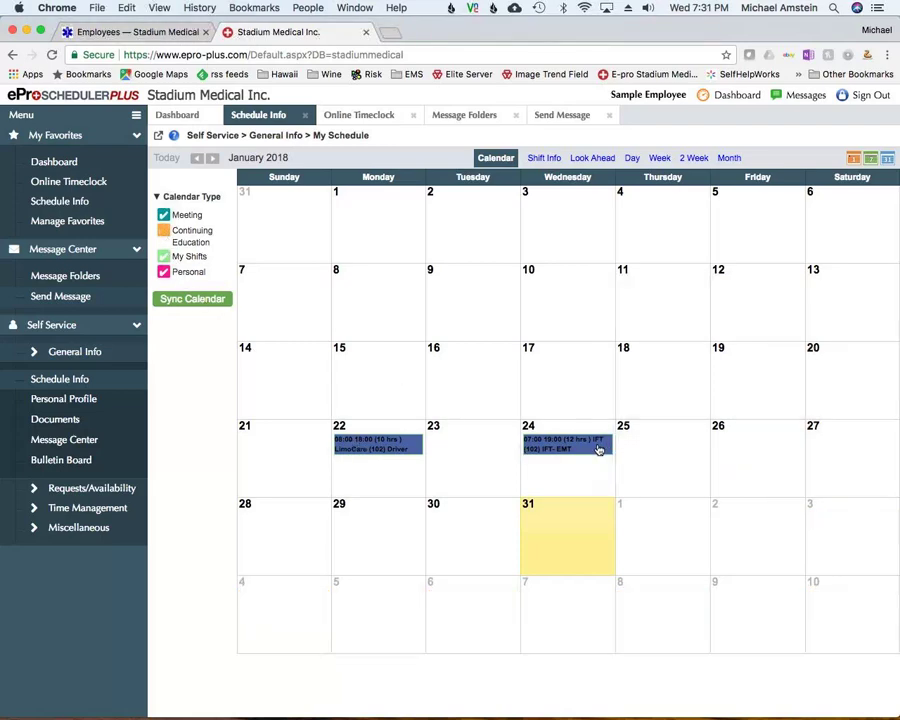
Try week and day views, return to month view, and show Continuing Education classes again
{"action": "left_click", "coordinate": [872, 161]}
{"action": "left_click", "coordinate": [845, 161]}
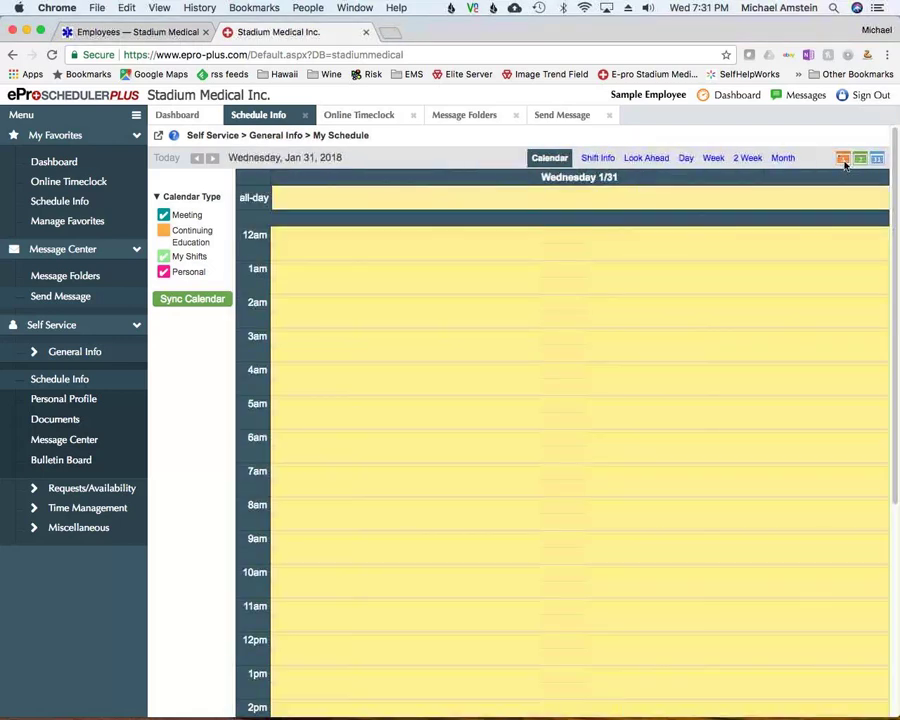
{"action": "left_click", "coordinate": [877, 159]}
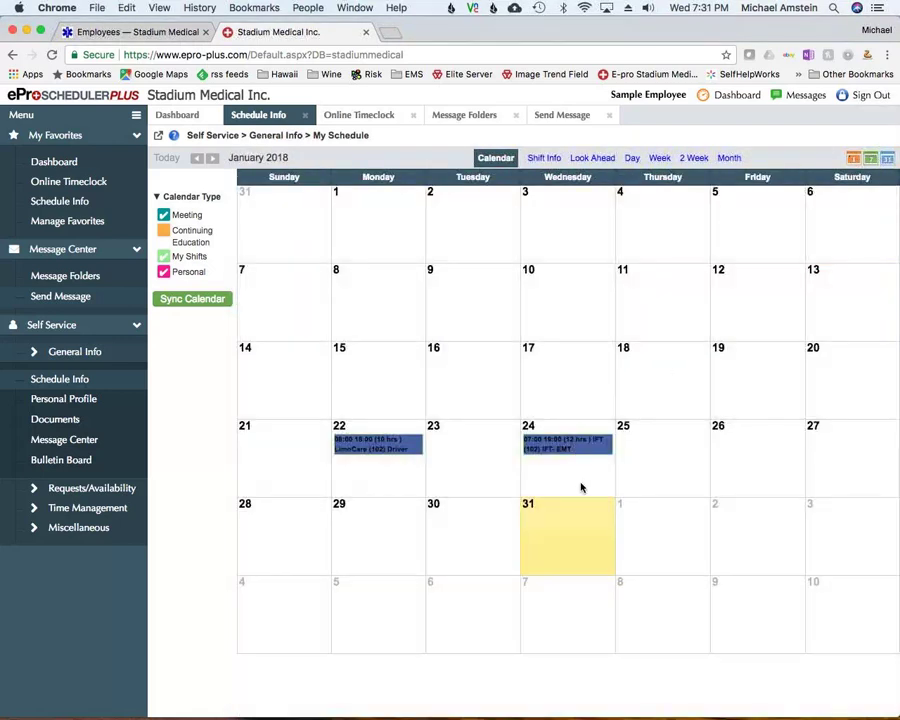
{"action": "left_click", "coordinate": [164, 233]}
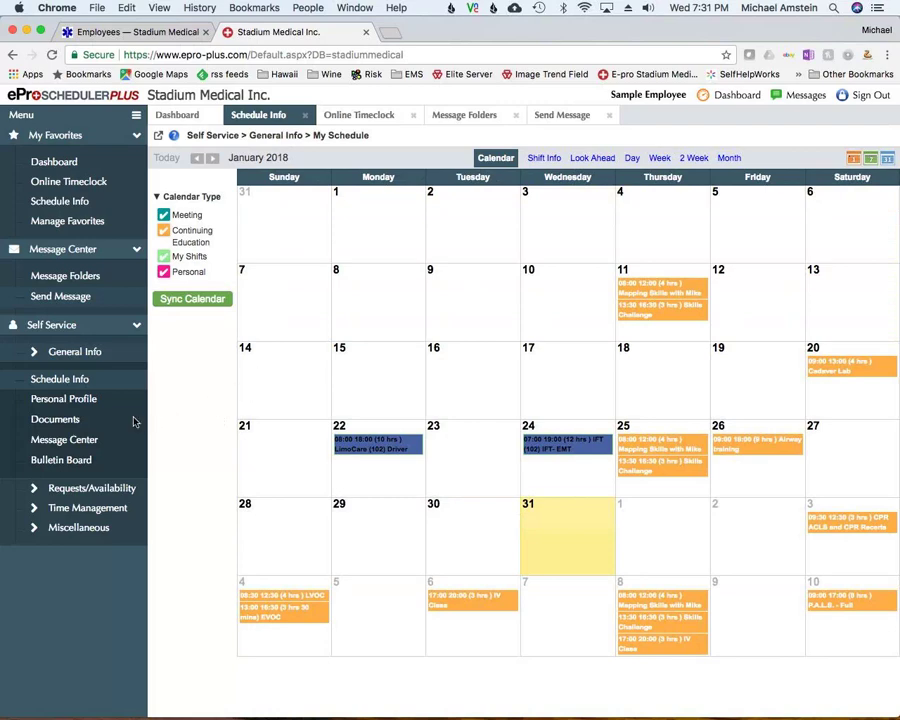
From the Personal Profile, start an information update and enter the new cell phone number, marking it for update
{"action": "left_click", "coordinate": [62, 400]}
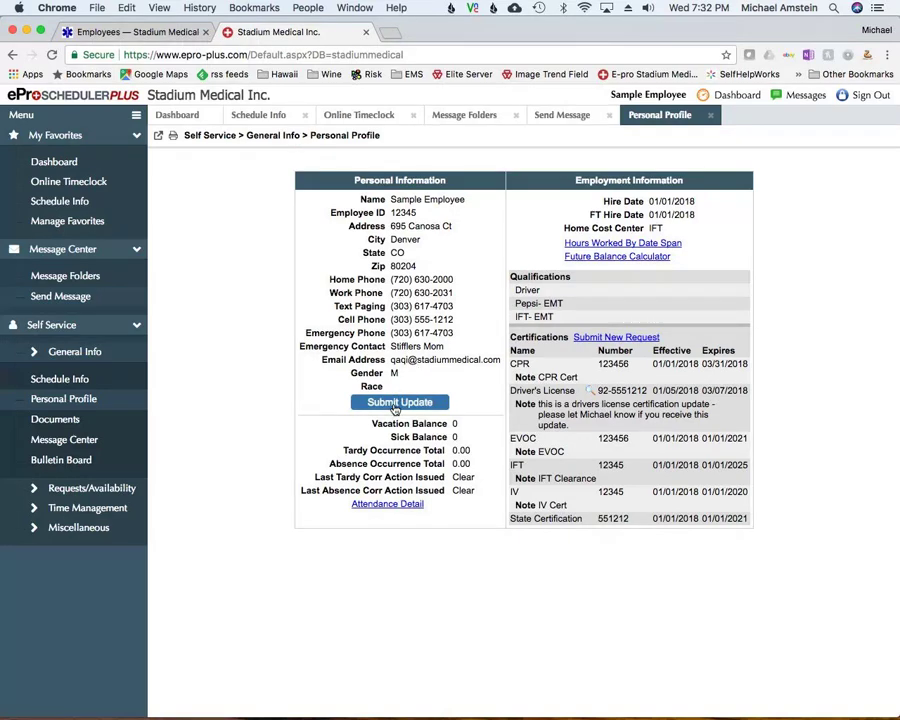
{"action": "left_click", "coordinate": [396, 404]}
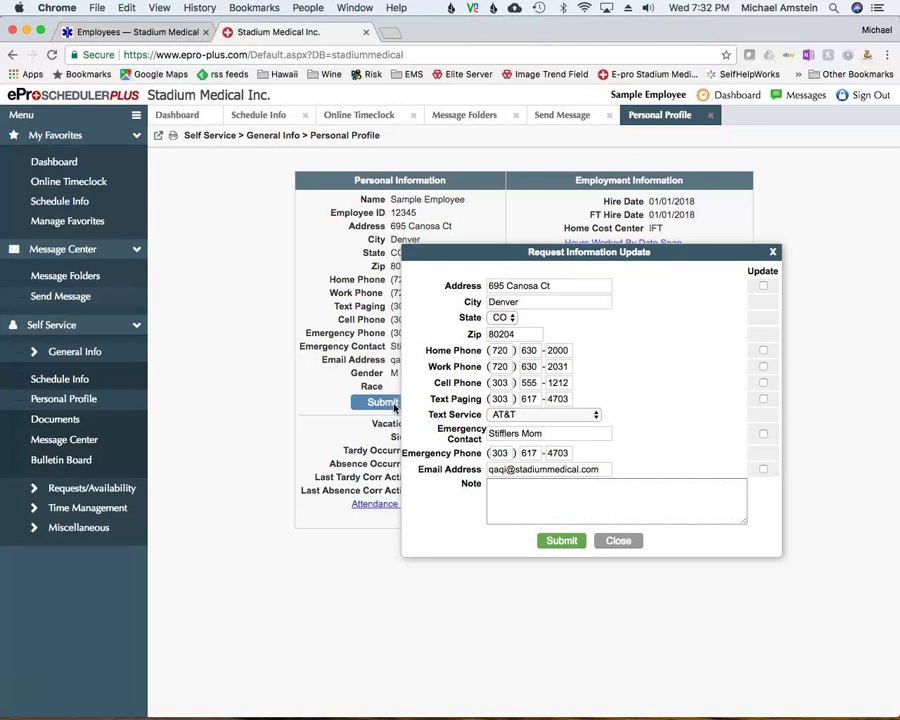
{"action": "double_click", "coordinate": [535, 382]}
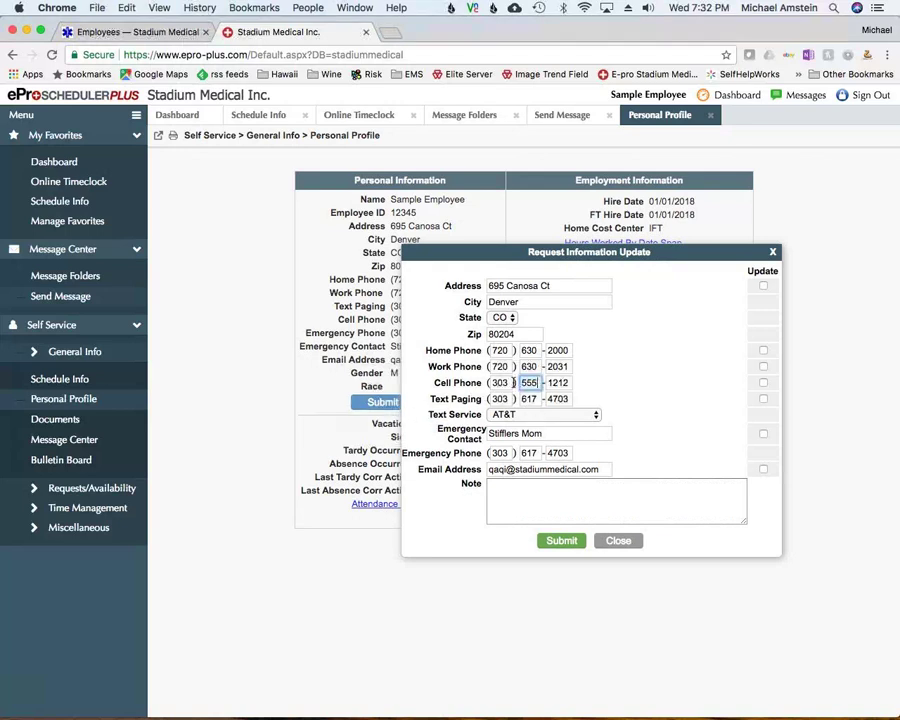
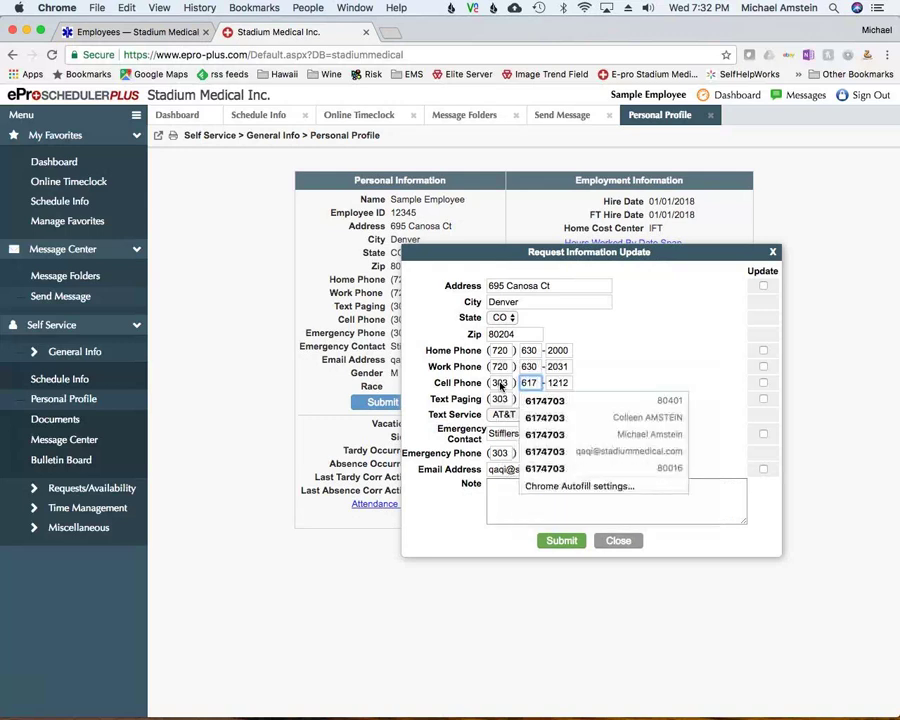
{"action": "double_click", "coordinate": [557, 384]}
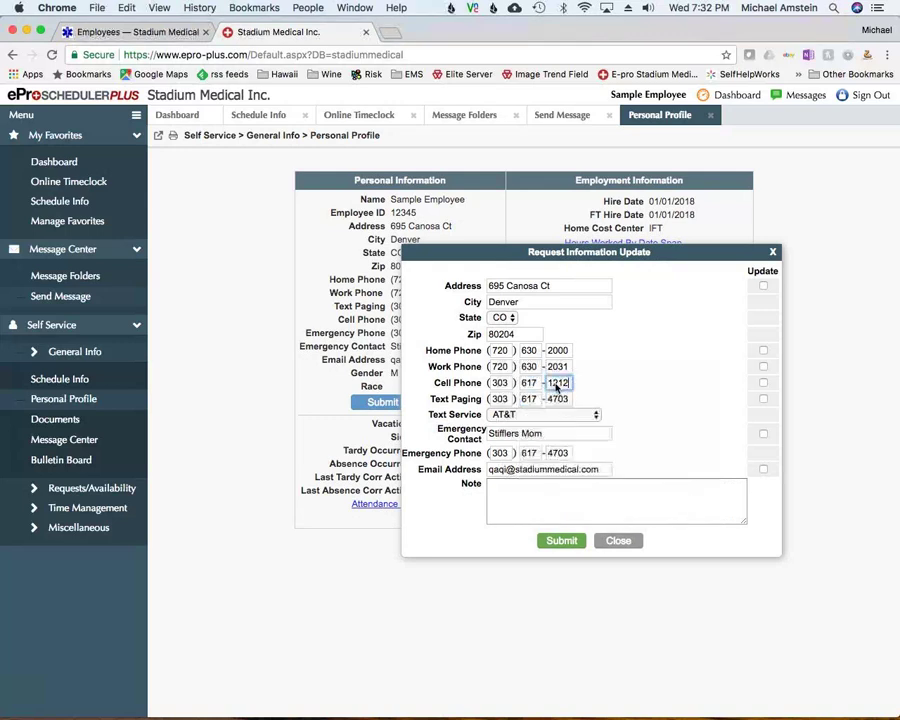
{"action": "double_click", "coordinate": [557, 386]}
{"action": "type", "text": "4703"}
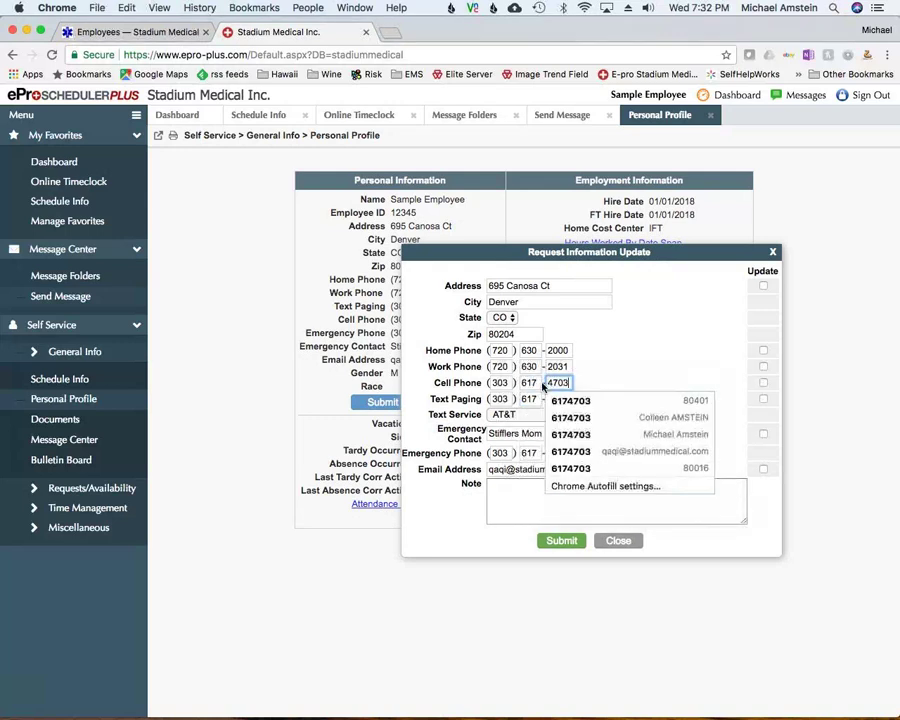
{"action": "left_click", "coordinate": [763, 384]}
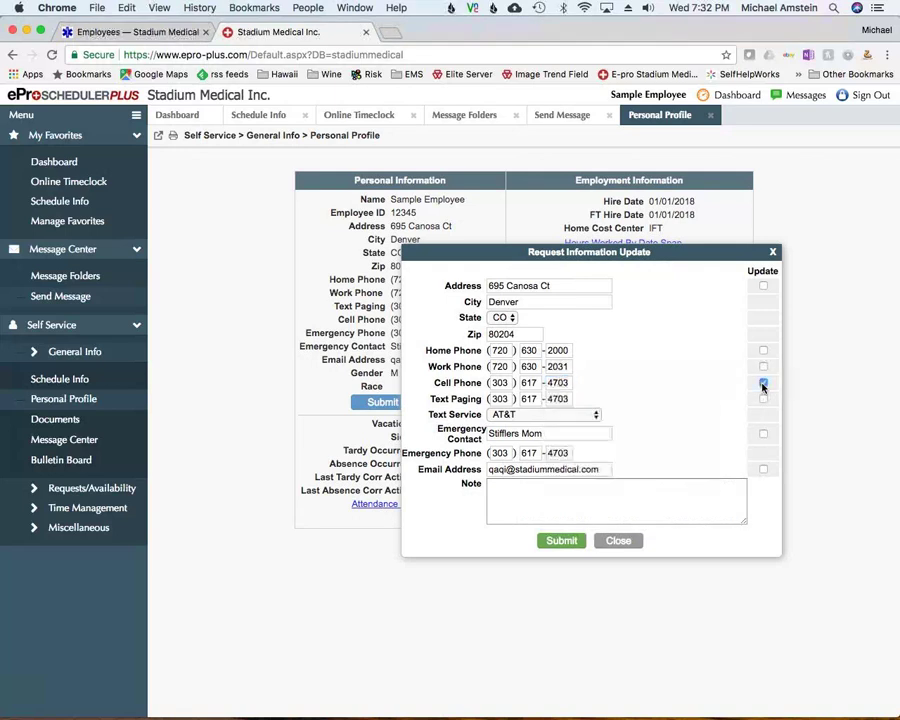
Keep AT&T as text provider, add the note 'please note new phone number', and submit the request
{"action": "left_click", "coordinate": [522, 415]}
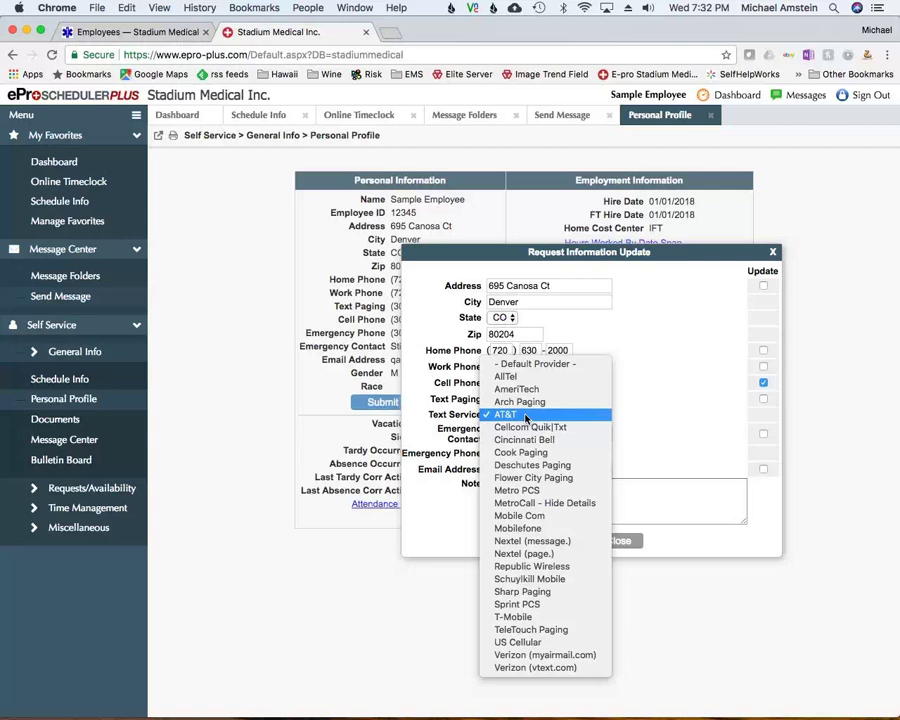
{"action": "left_click", "coordinate": [525, 418]}
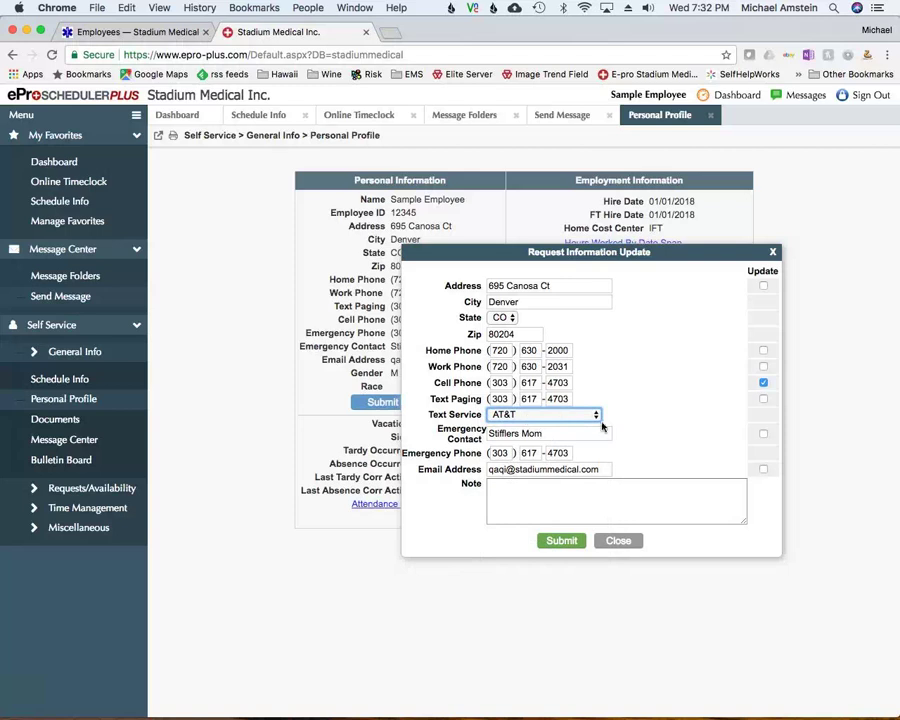
{"action": "left_click", "coordinate": [520, 498]}
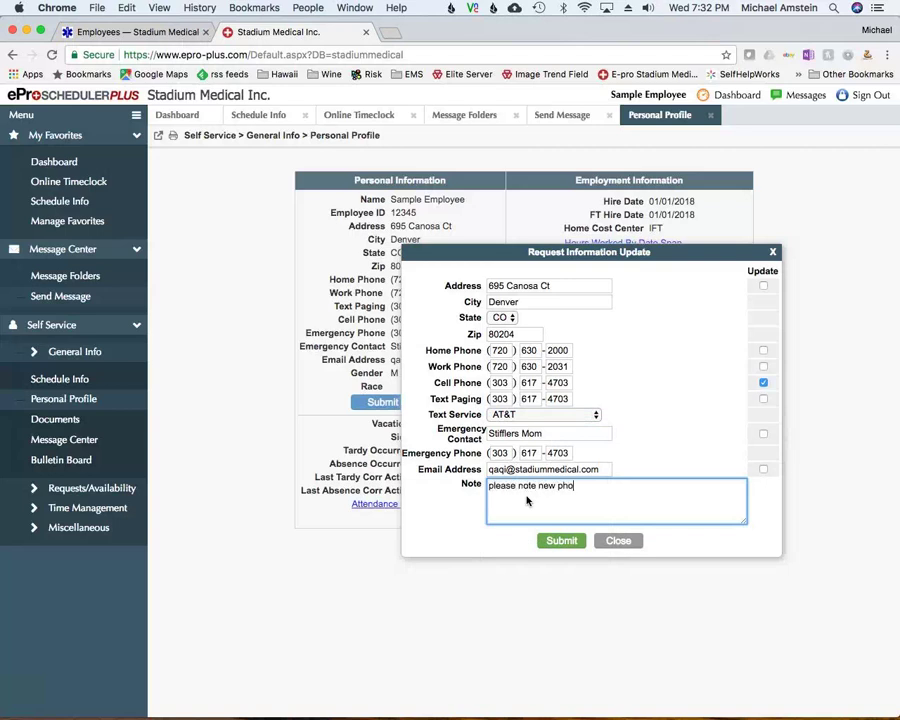
{"action": "type", "text": "please note new phone number"}
{"action": "left_click", "coordinate": [558, 540]}
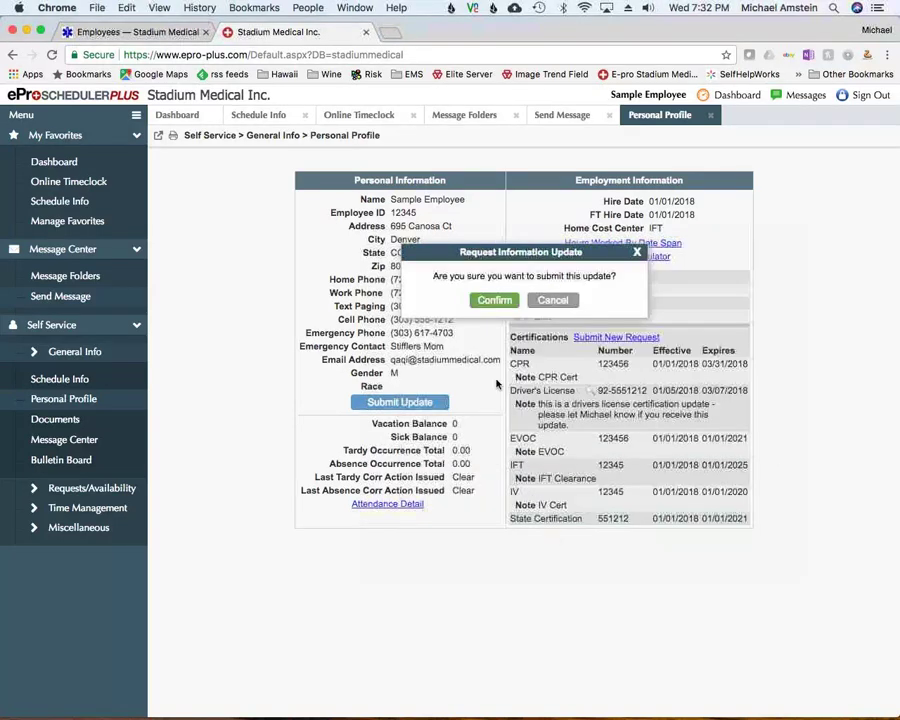
{"action": "left_click", "coordinate": [493, 301]}
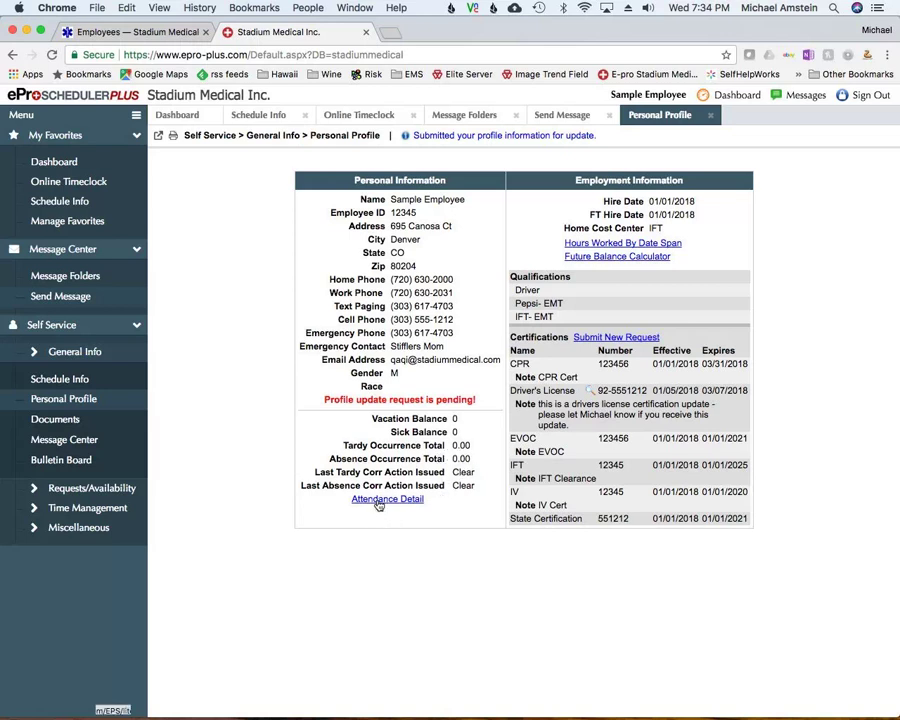
Open the employee's Attendance Detail report
{"action": "left_click", "coordinate": [380, 500]}
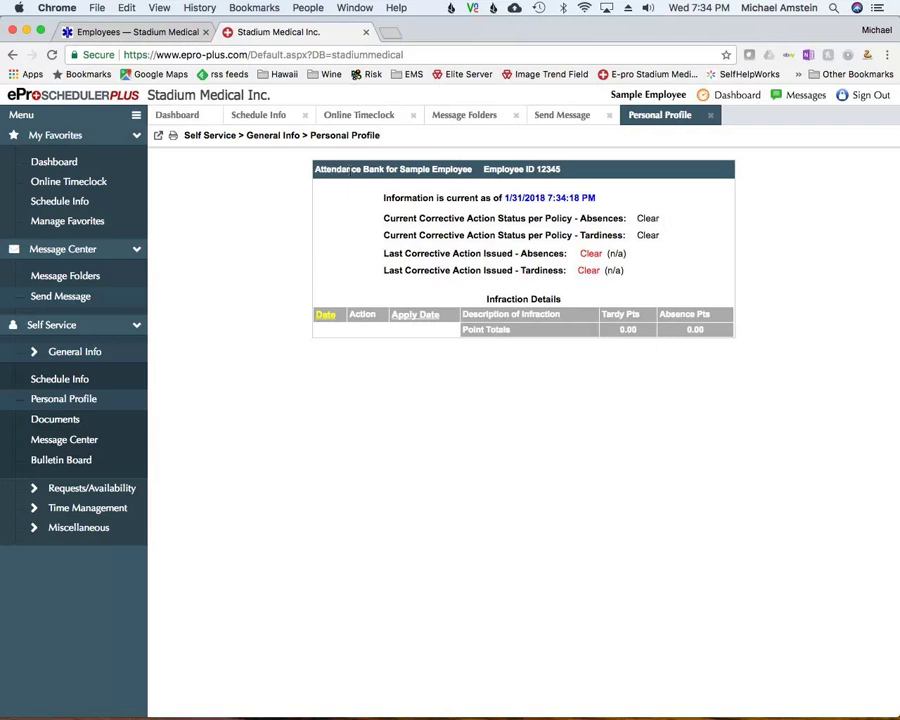
Return to the Personal Profile and start a new request under Certifications
{"action": "left_click", "coordinate": [66, 400]}
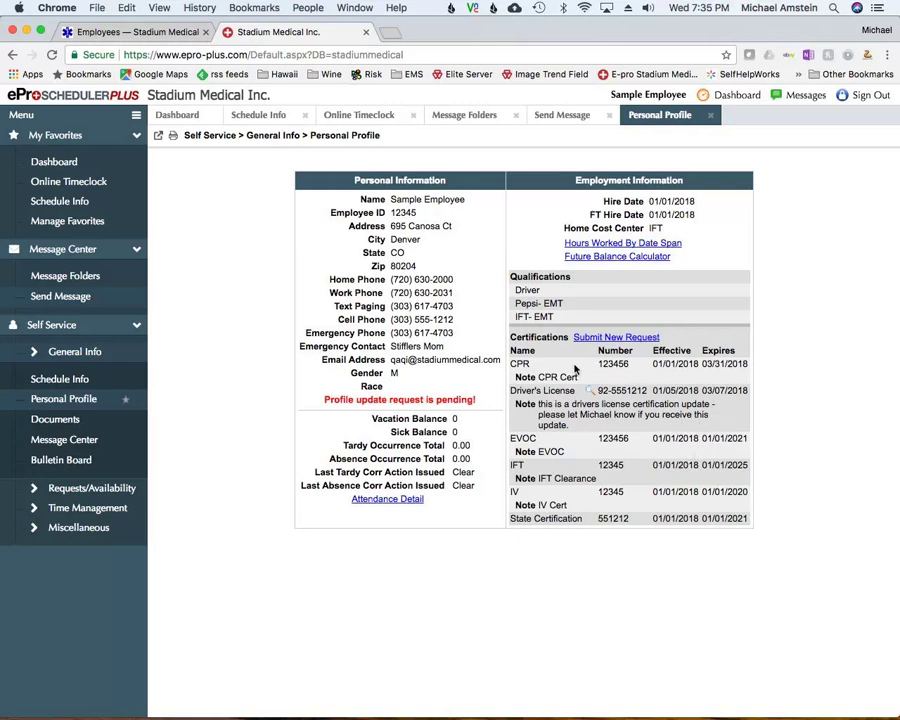
{"action": "left_click", "coordinate": [594, 339]}
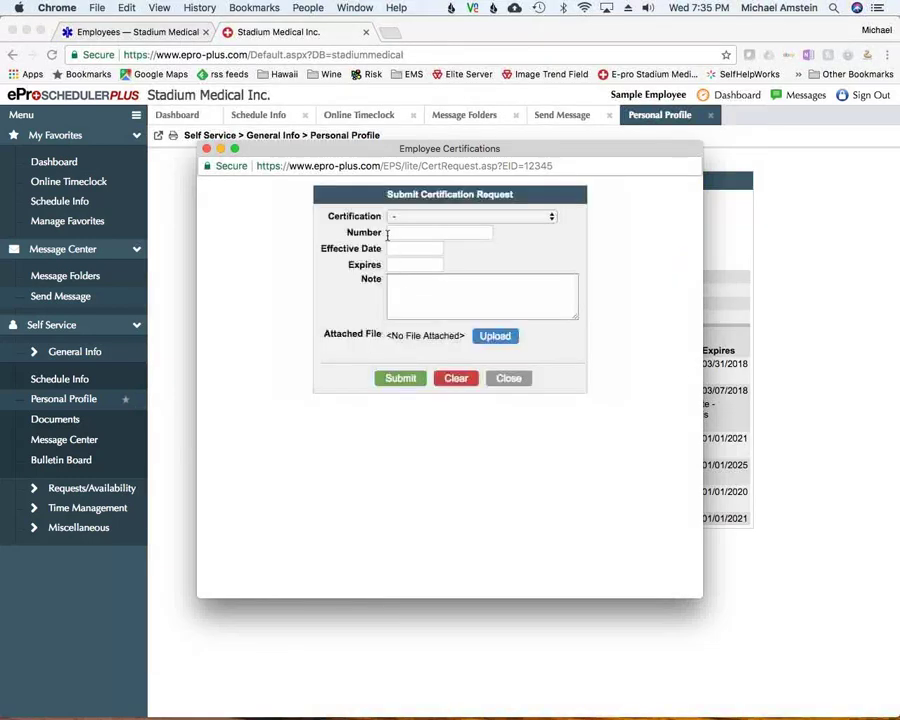
Choose Driver's License as the certification, enter the license number, and set effective date 12/28/2017
{"action": "left_click", "coordinate": [462, 217]}
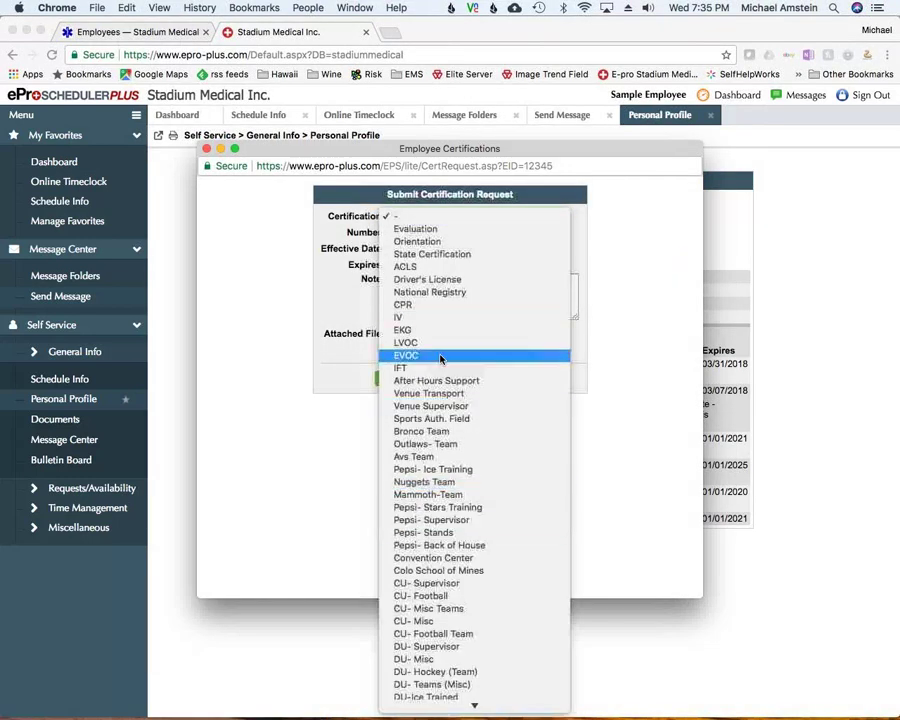
{"action": "left_click", "coordinate": [425, 279]}
{"action": "left_click", "coordinate": [407, 232]}
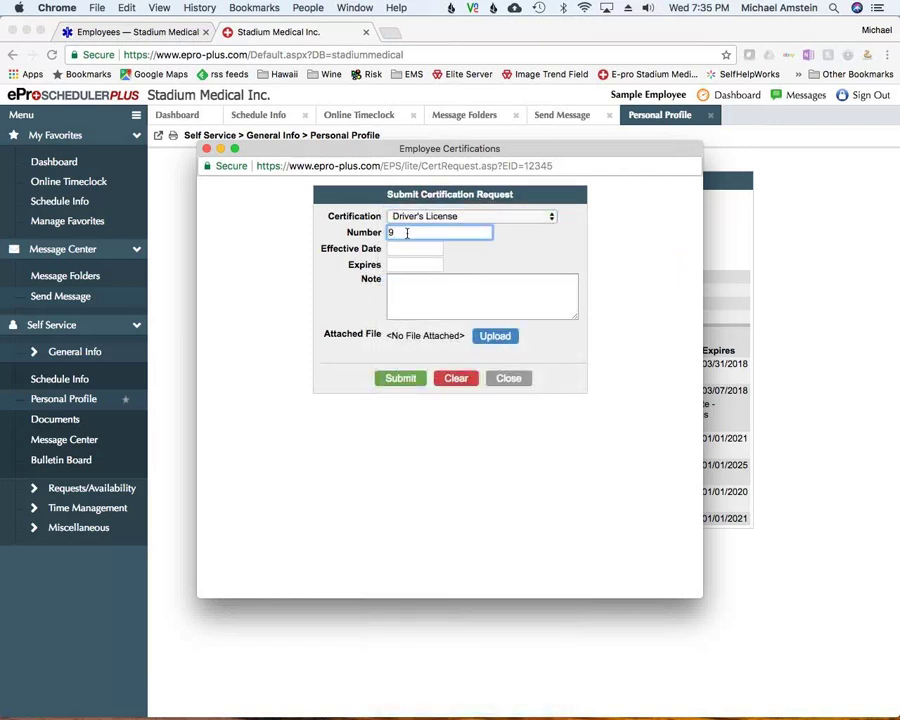
{"action": "left_click", "coordinate": [405, 249]}
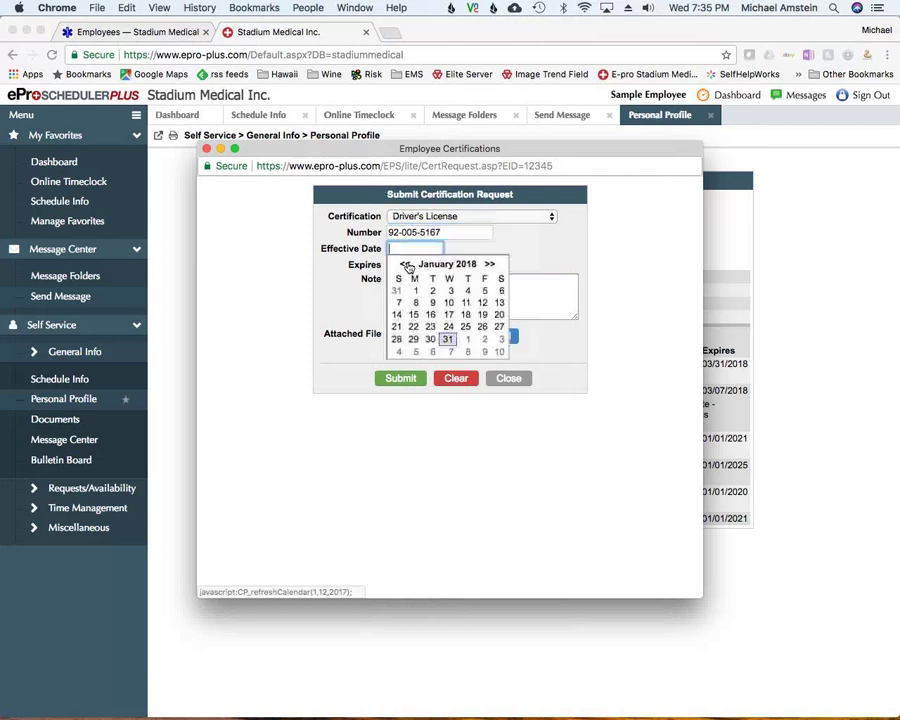
{"action": "left_click", "coordinate": [406, 265]}
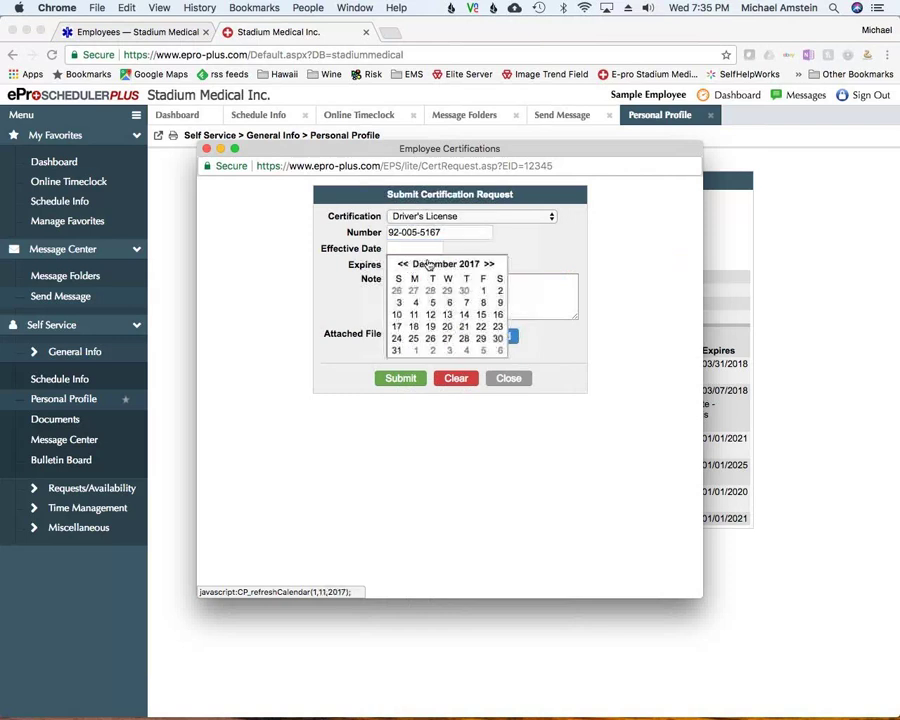
{"action": "left_click", "coordinate": [463, 339]}
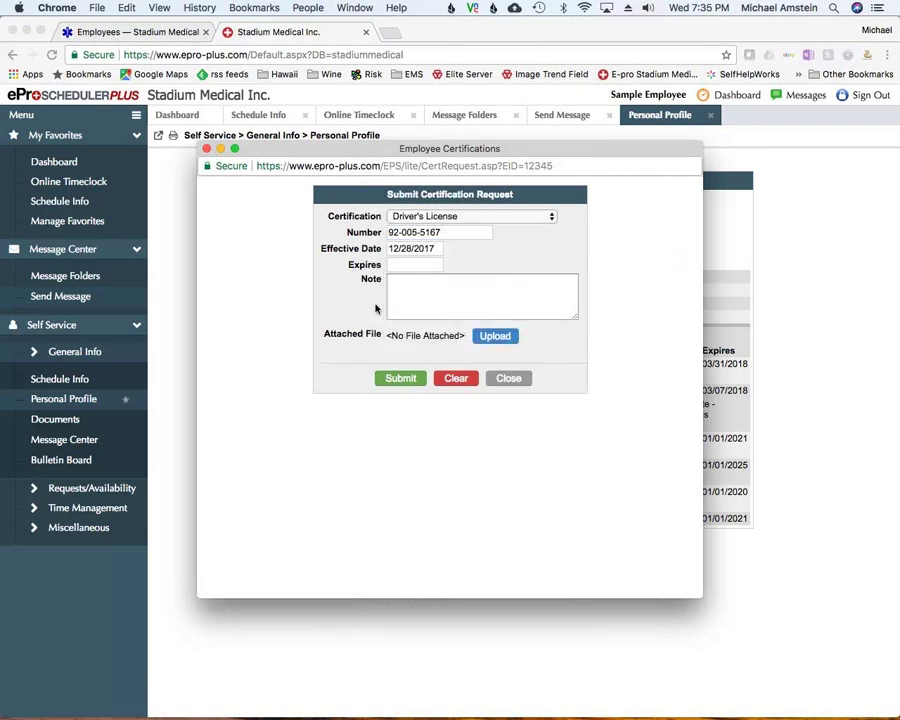
Set the expiry to 12/28/2023, add the note 'Please see new Drivers licence', and start a file upload
{"action": "left_click", "coordinate": [408, 264]}
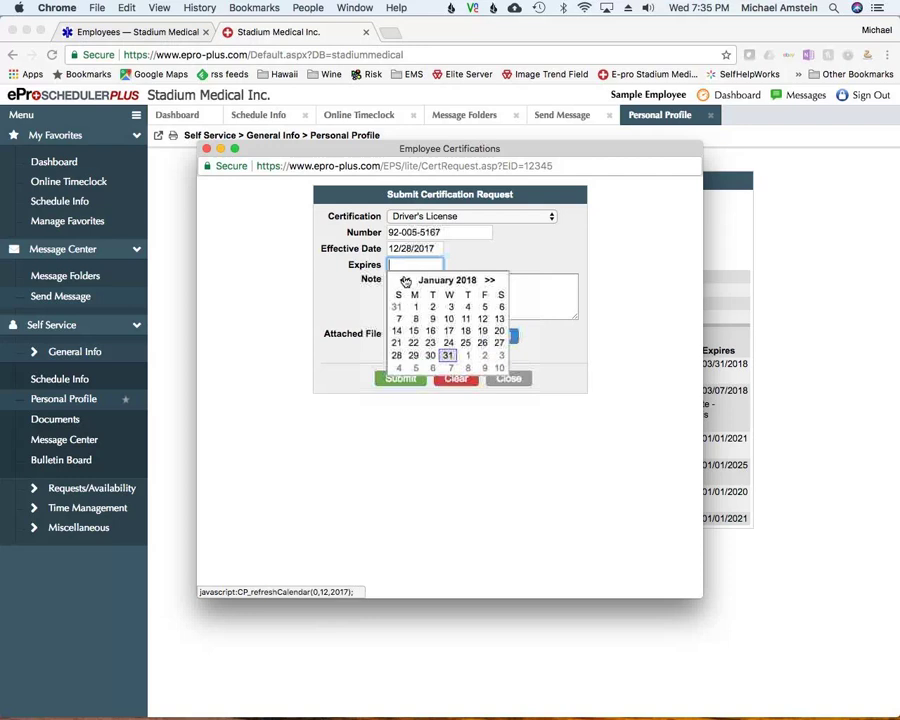
{"action": "left_click", "coordinate": [405, 281]}
{"action": "left_click", "coordinate": [464, 356]}
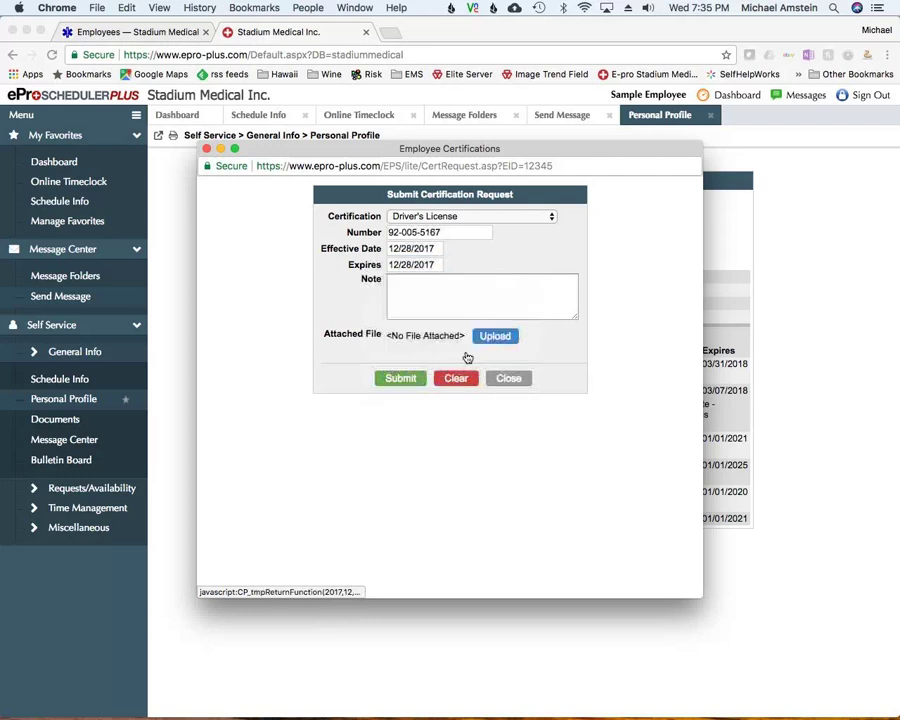
{"action": "left_click", "coordinate": [430, 263]}
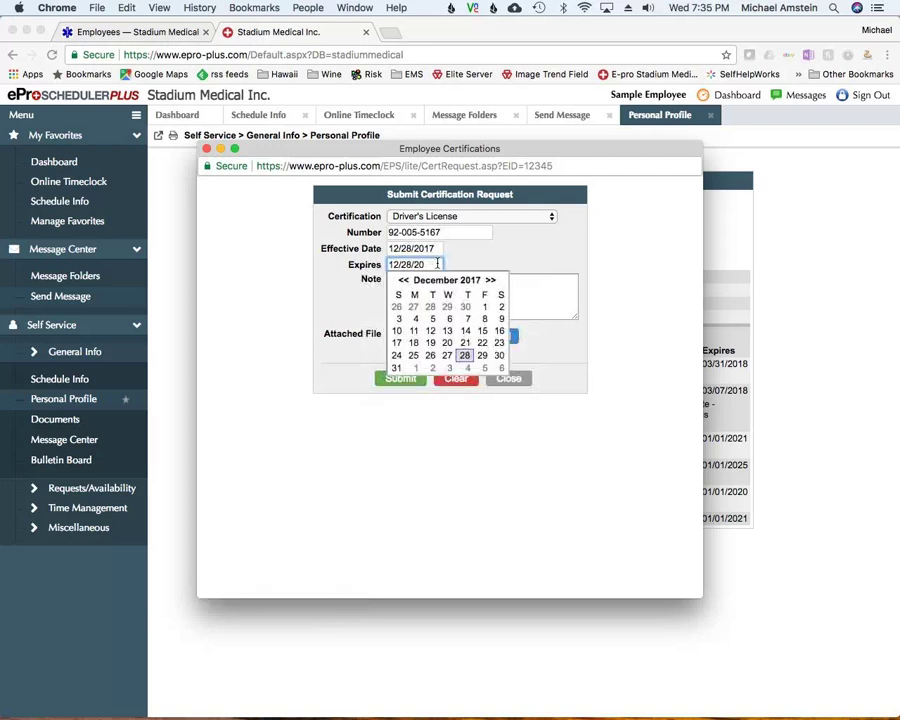
{"action": "type", "text": "23"}
{"action": "left_click", "coordinate": [460, 283]}
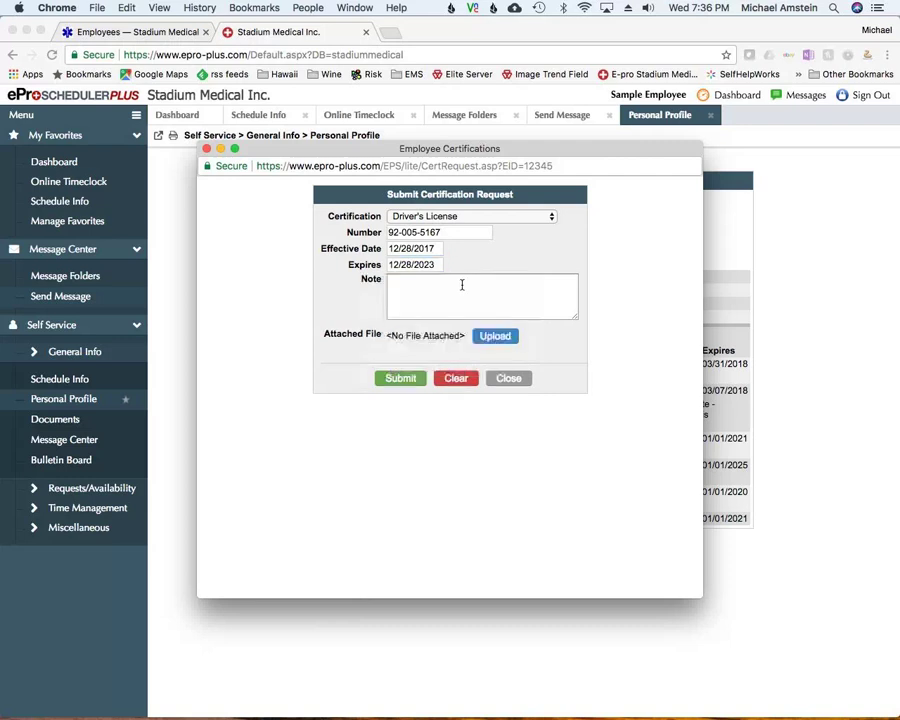
{"action": "type", "text": "Pl"}
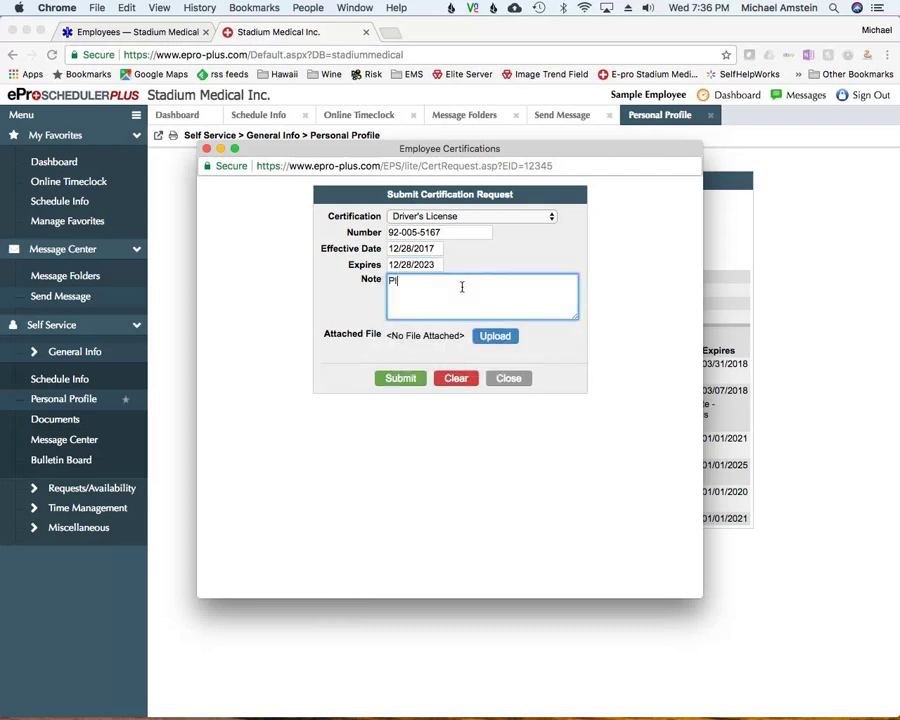
{"action": "type", "text": "ease see new Drivers licence"}
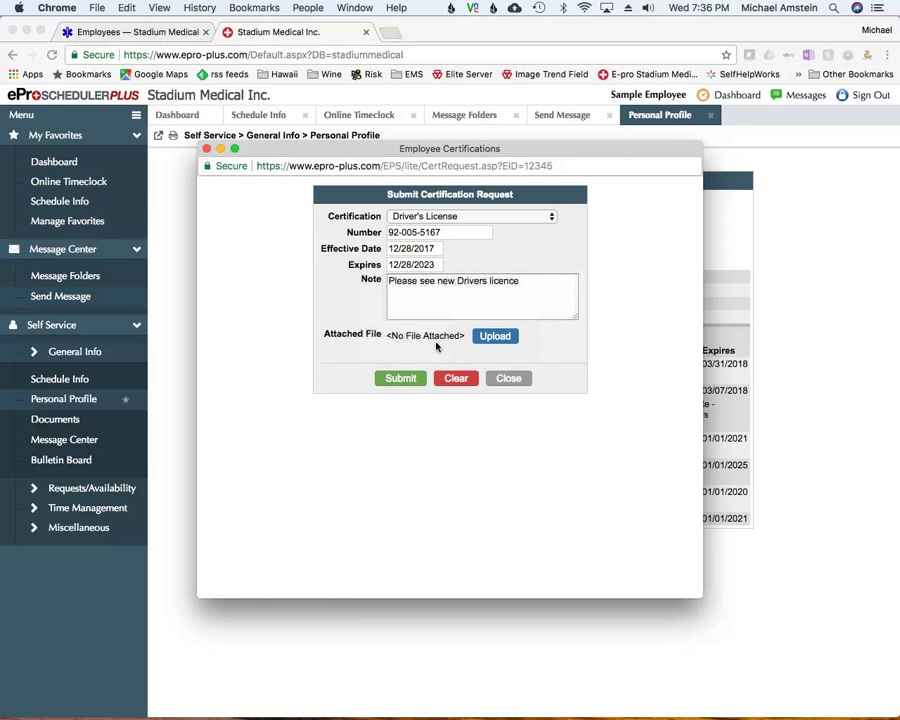
{"action": "left_click", "coordinate": [492, 340]}
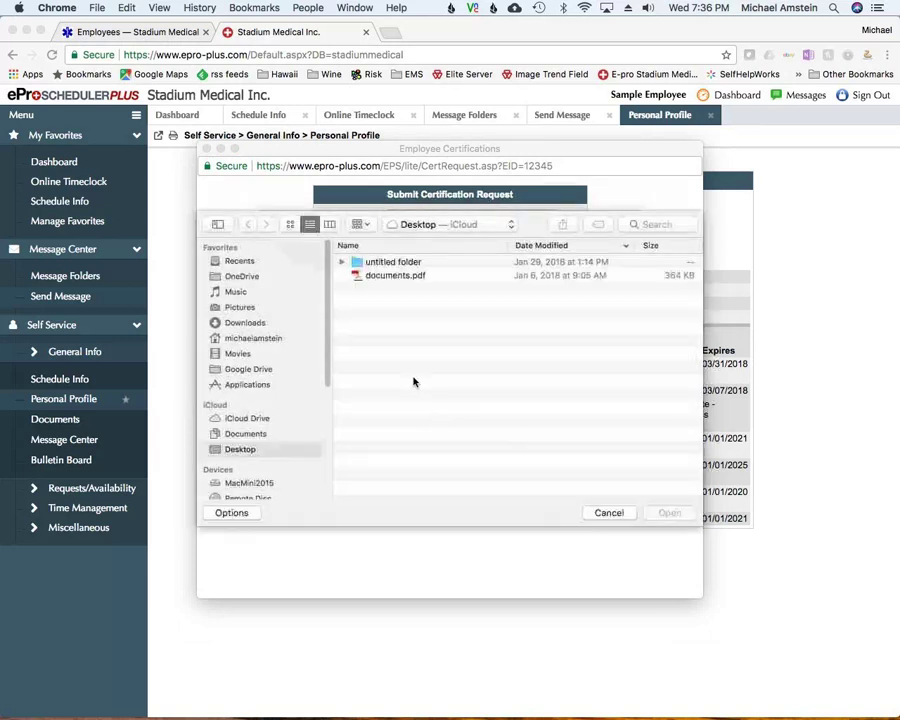
Upload documents.pdf from the Desktop to the certification request, then close the request window
{"action": "left_click", "coordinate": [395, 275]}
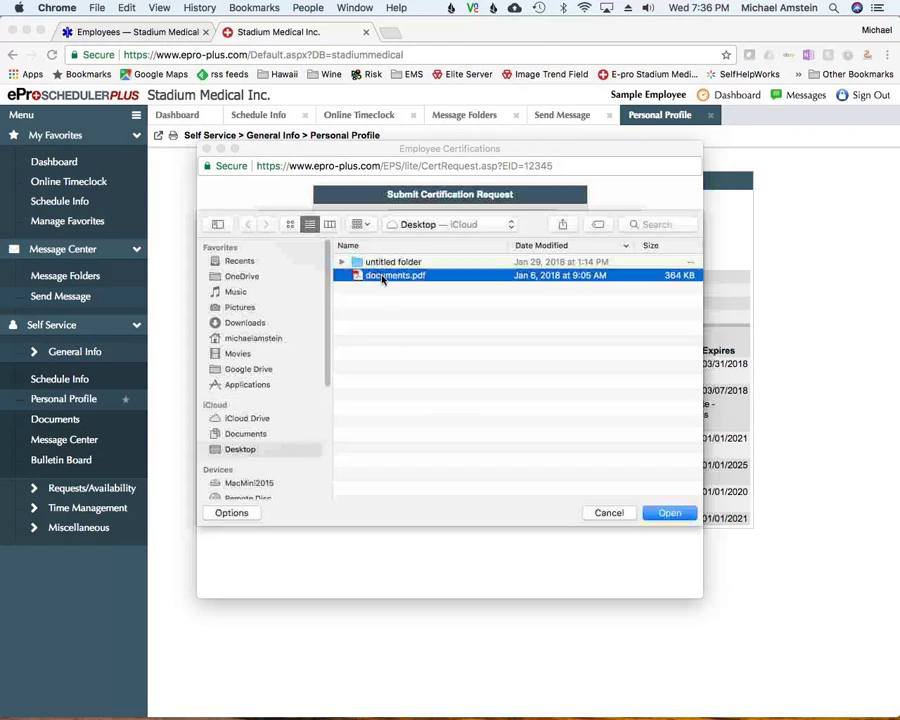
{"action": "key", "text": "Return"}
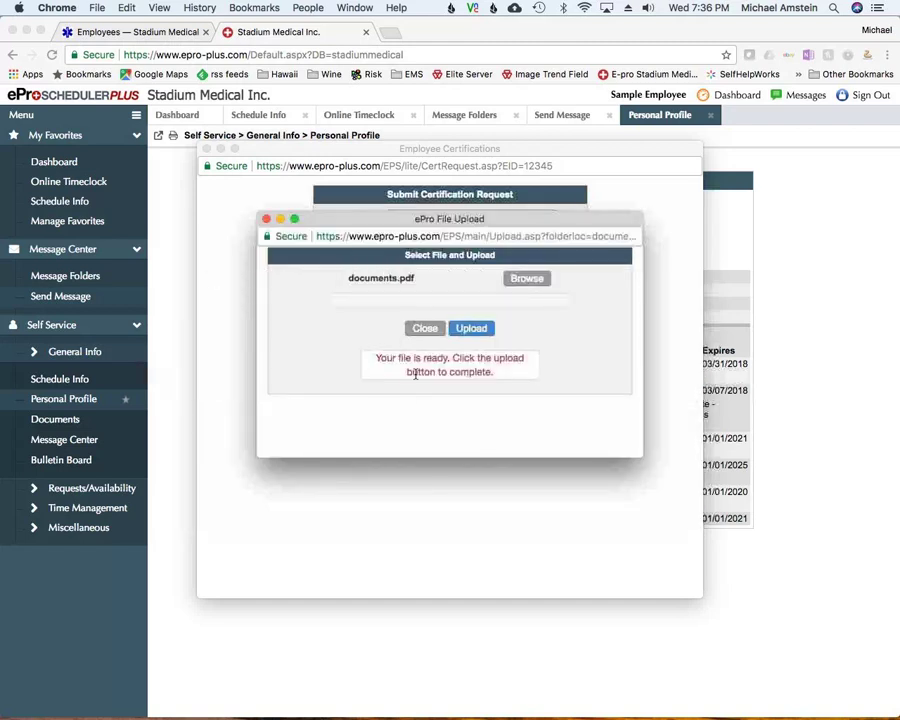
{"action": "left_click", "coordinate": [464, 333]}
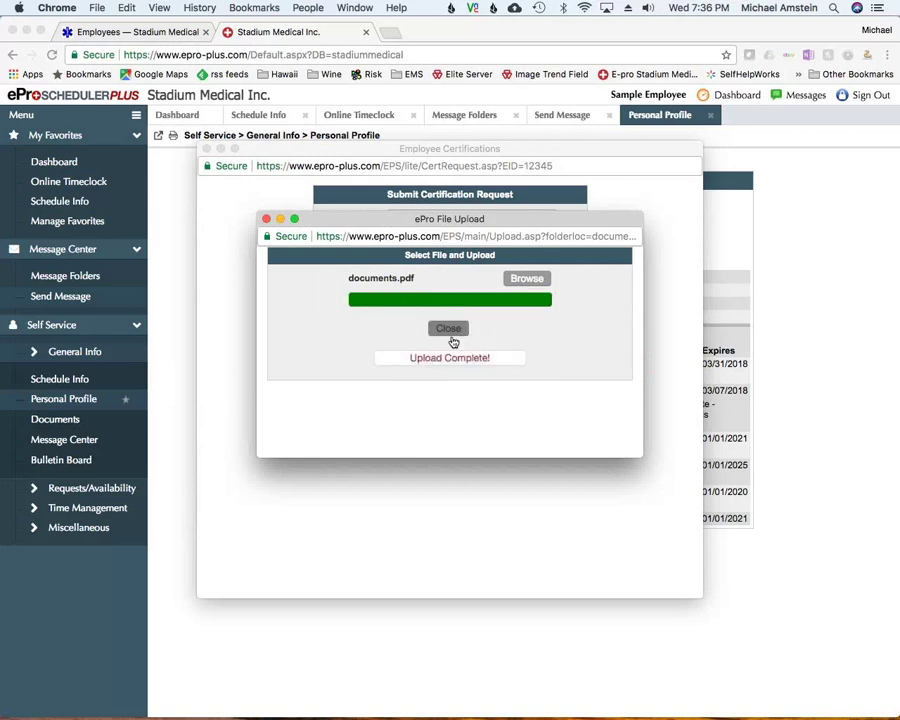
{"action": "left_click", "coordinate": [460, 334]}
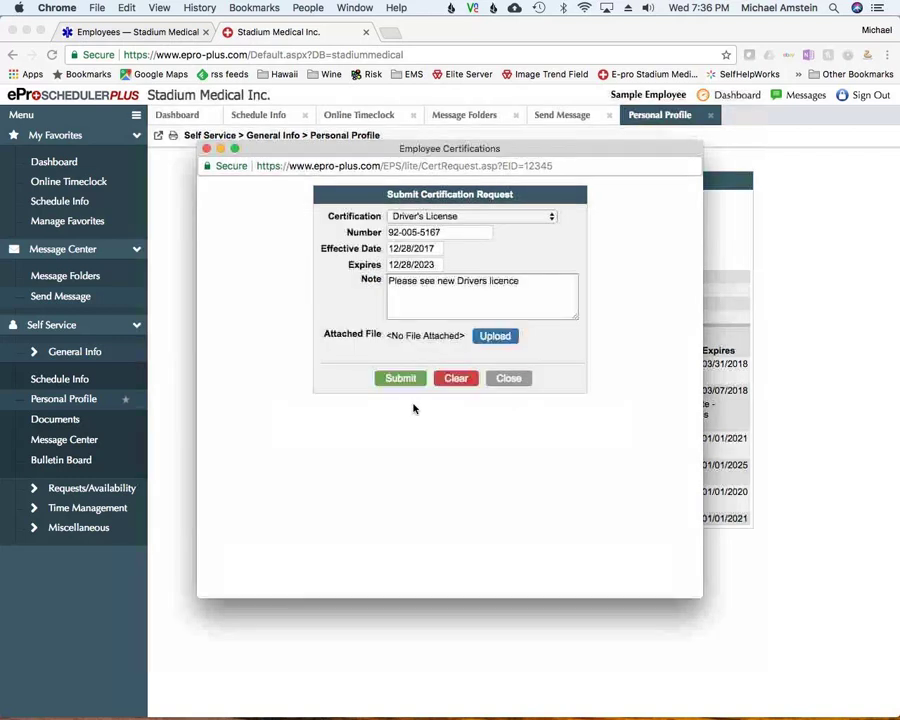
{"action": "left_click", "coordinate": [507, 377]}
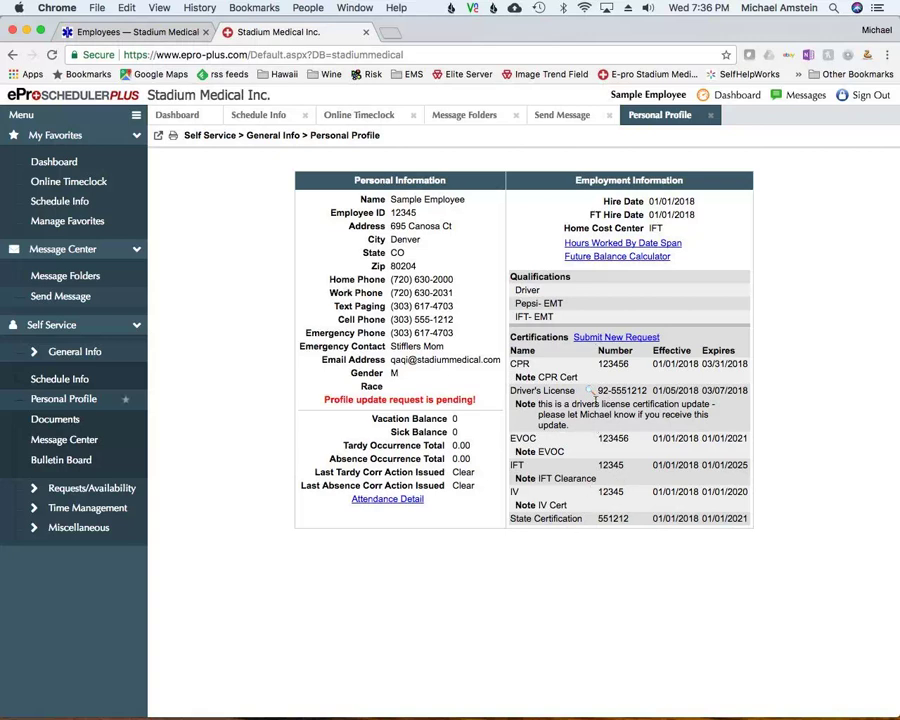
View the attached Driver's License image, close it, and go to the Document Library
{"action": "left_click", "coordinate": [592, 394]}
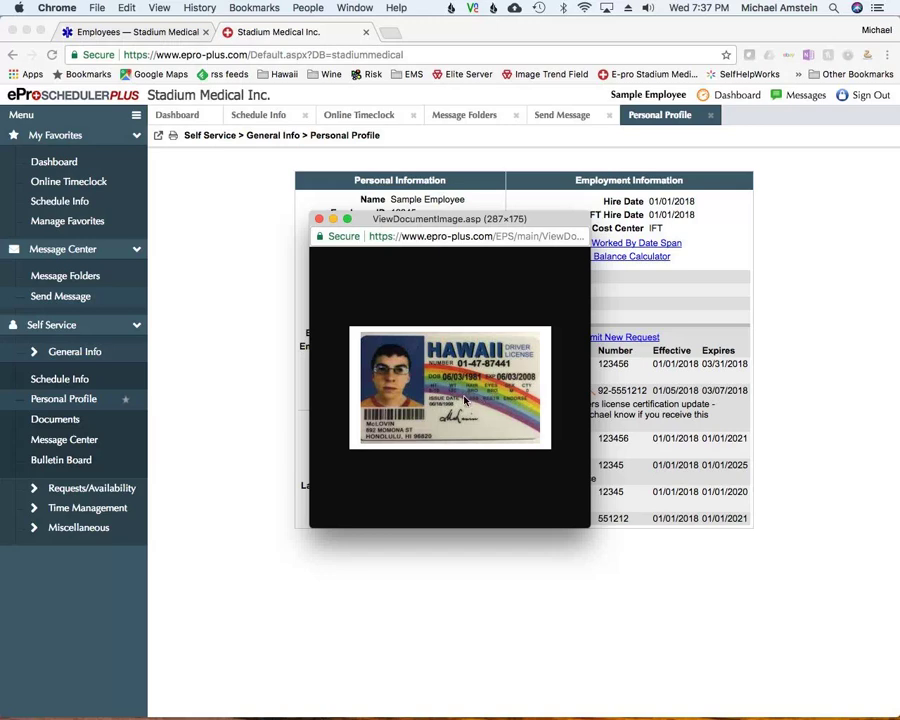
{"action": "left_click", "coordinate": [319, 221]}
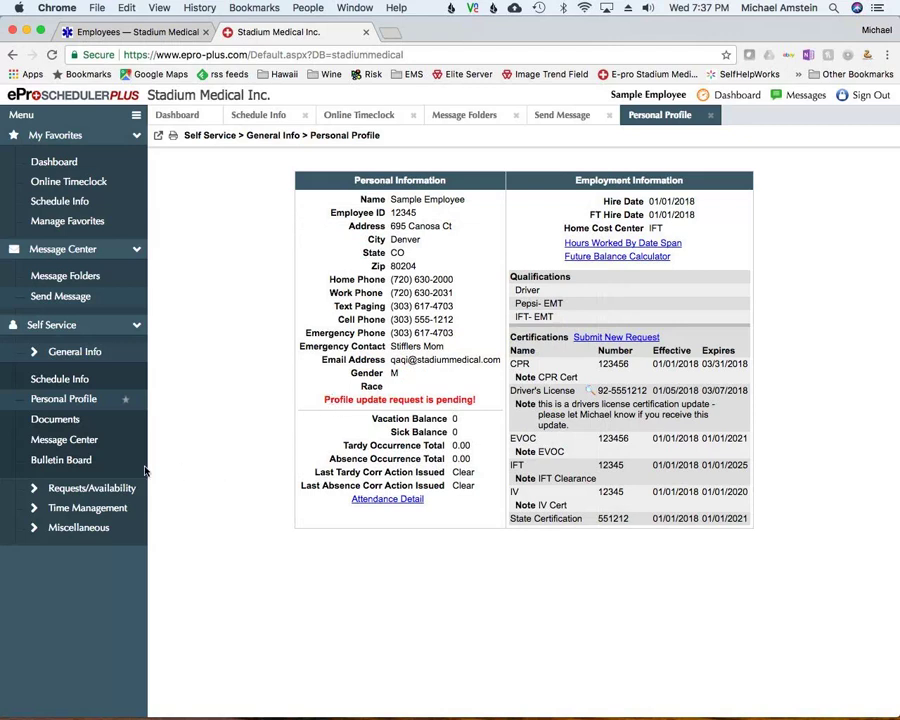
{"action": "left_click", "coordinate": [54, 420]}
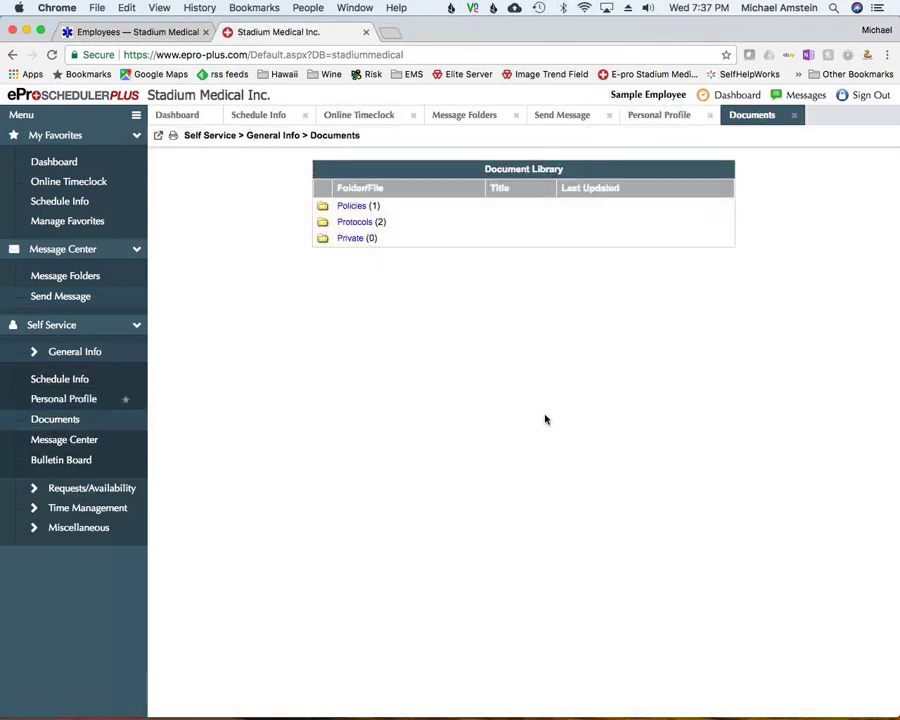
Expand the Protocols and Policies folders, then go to the Message Center
{"action": "left_click", "coordinate": [354, 223]}
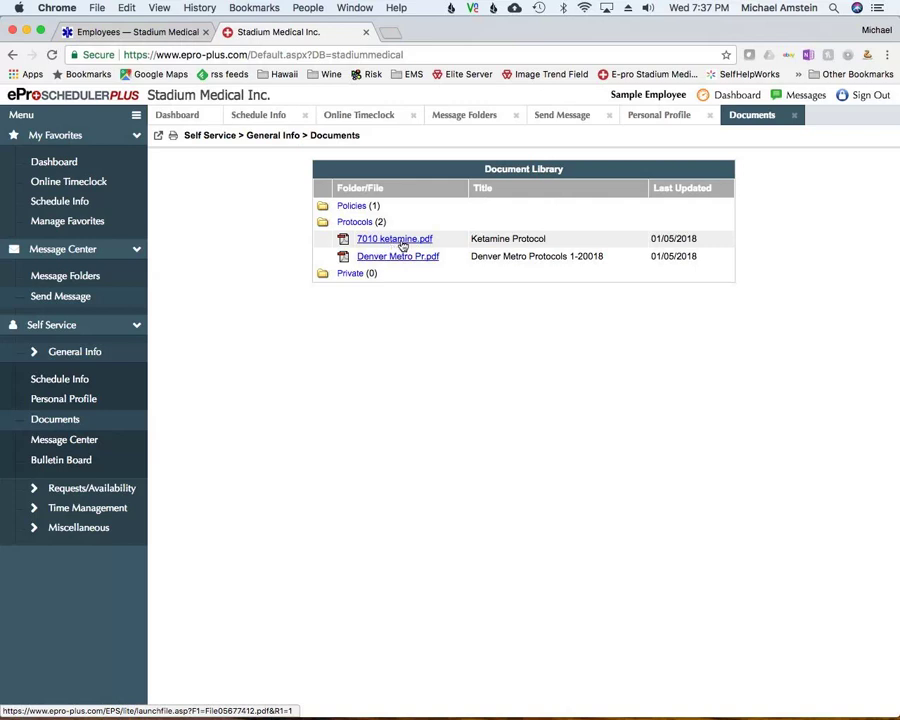
{"action": "left_click", "coordinate": [350, 206]}
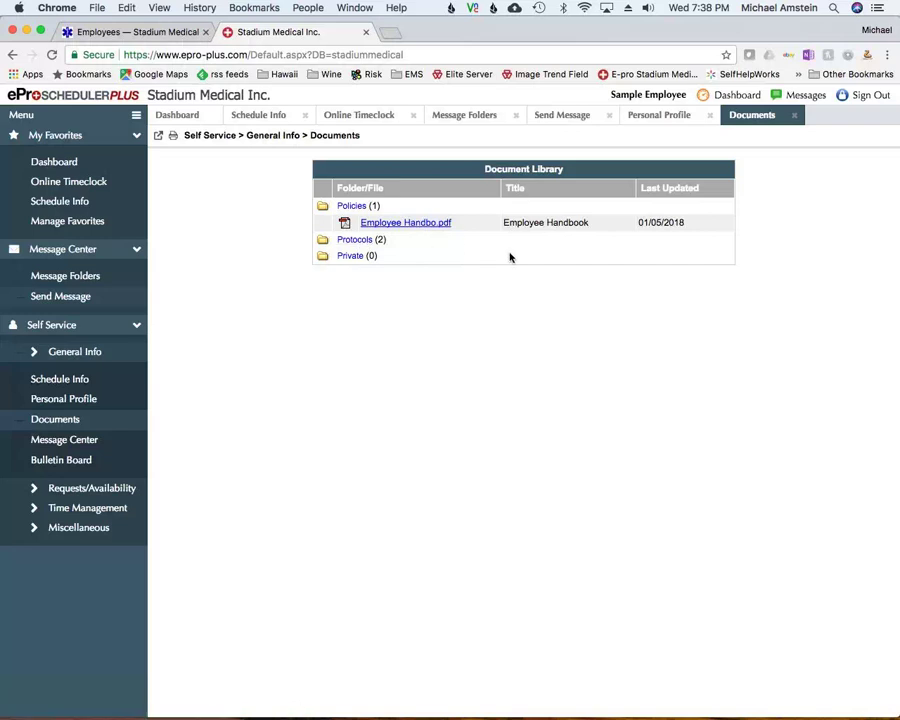
{"action": "left_click", "coordinate": [65, 445]}
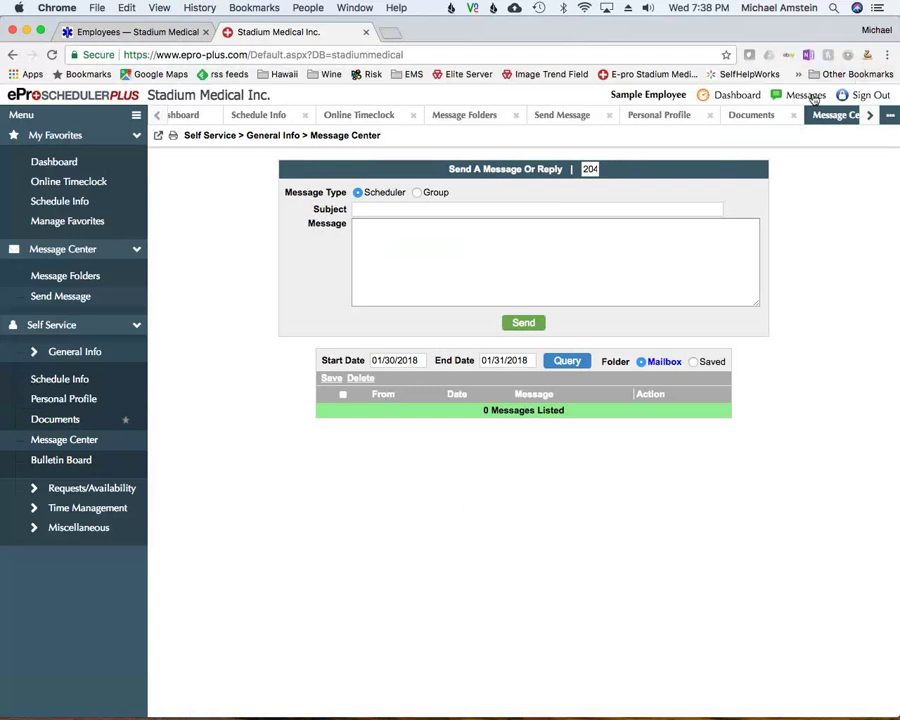
Switch the message to a Group message and browse the group list without choosing one
{"action": "left_click", "coordinate": [417, 193]}
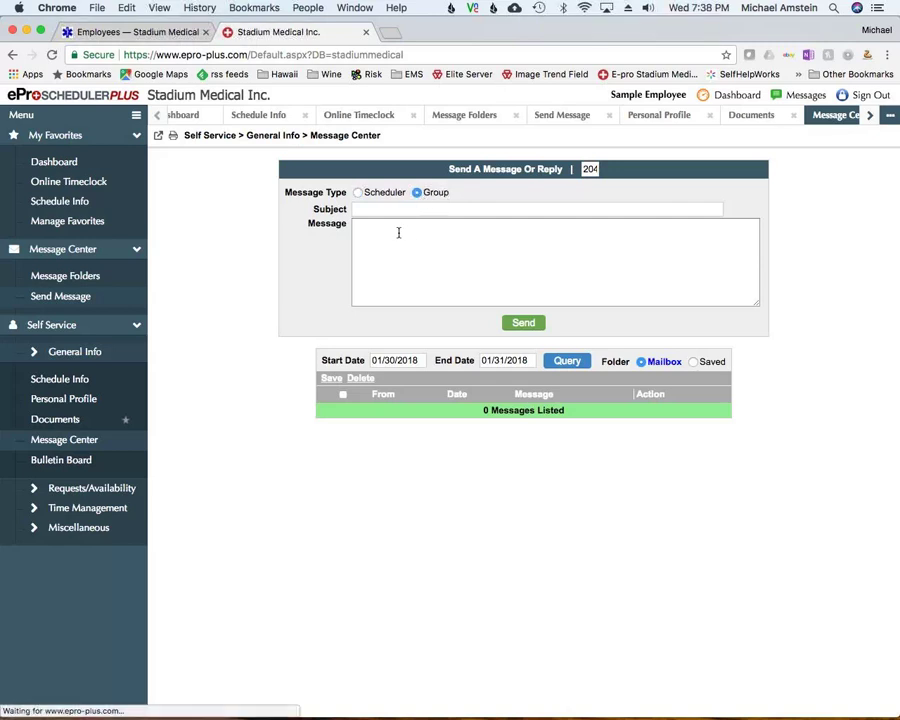
{"action": "left_click", "coordinate": [395, 210]}
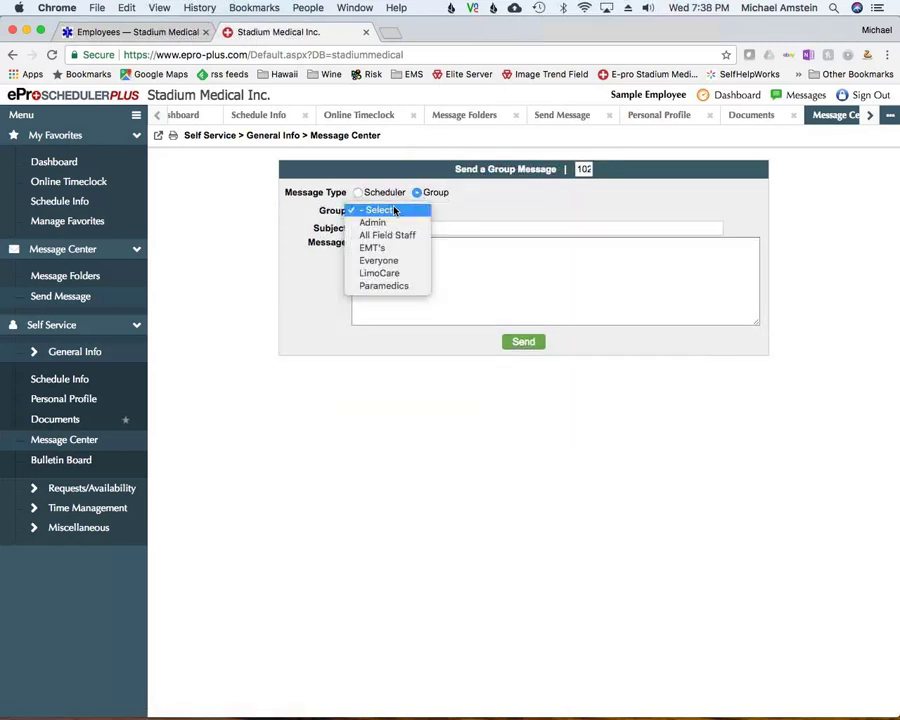
{"action": "left_click", "coordinate": [395, 210]}
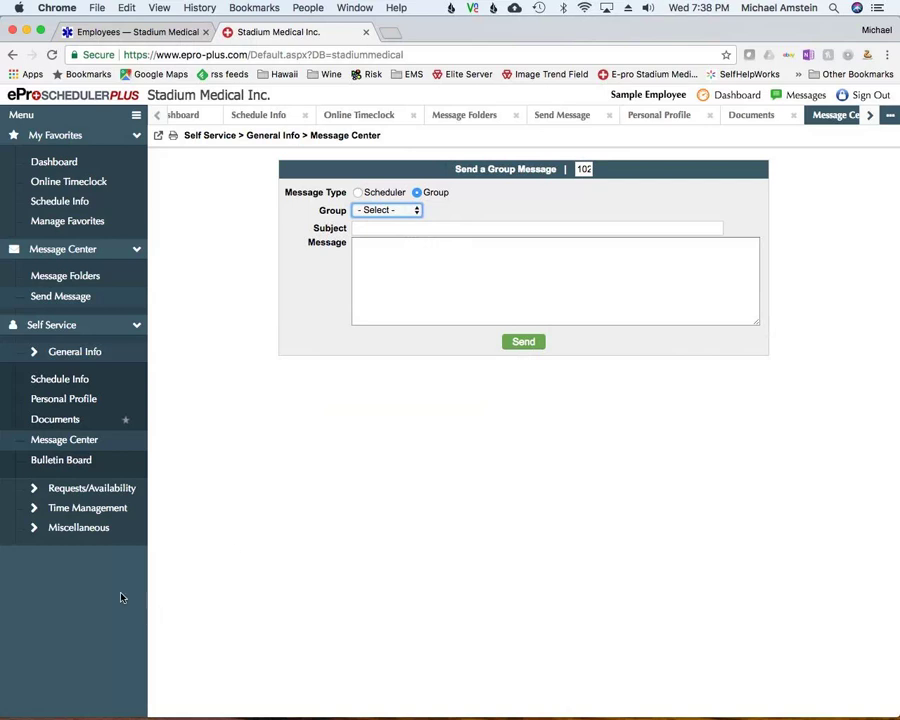
Open the Bulletin Board and expand the Requests/Availability menu
{"action": "left_click", "coordinate": [55, 462]}
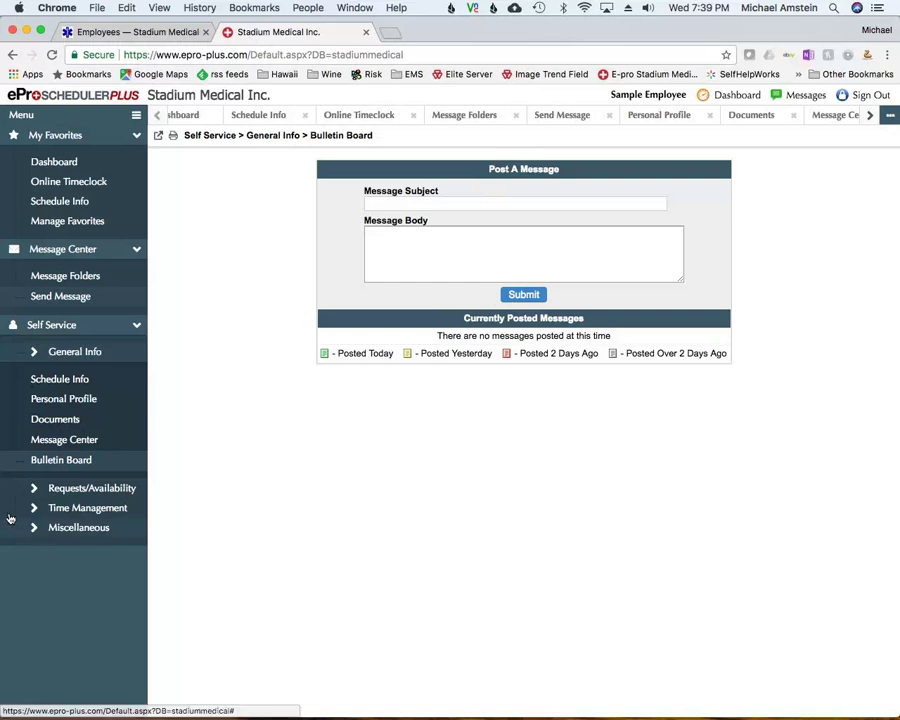
{"action": "left_click", "coordinate": [34, 490]}
{"action": "scroll", "coordinate": [40, 488], "scroll_direction": "down", "scroll_amount": 3}
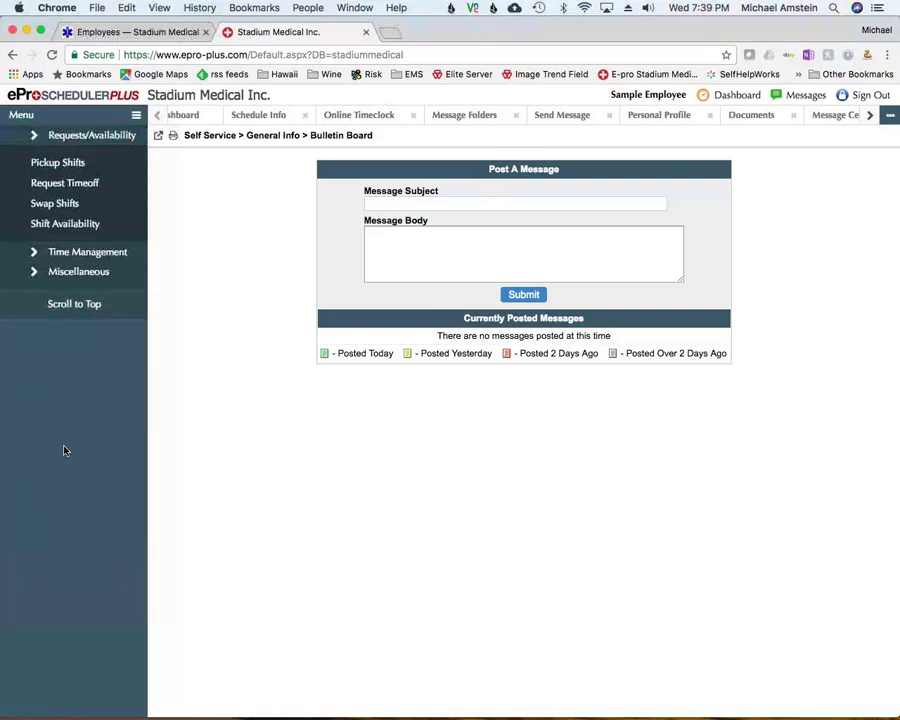
{"action": "scroll", "coordinate": [103, 150], "scroll_direction": "up", "scroll_amount": 4}
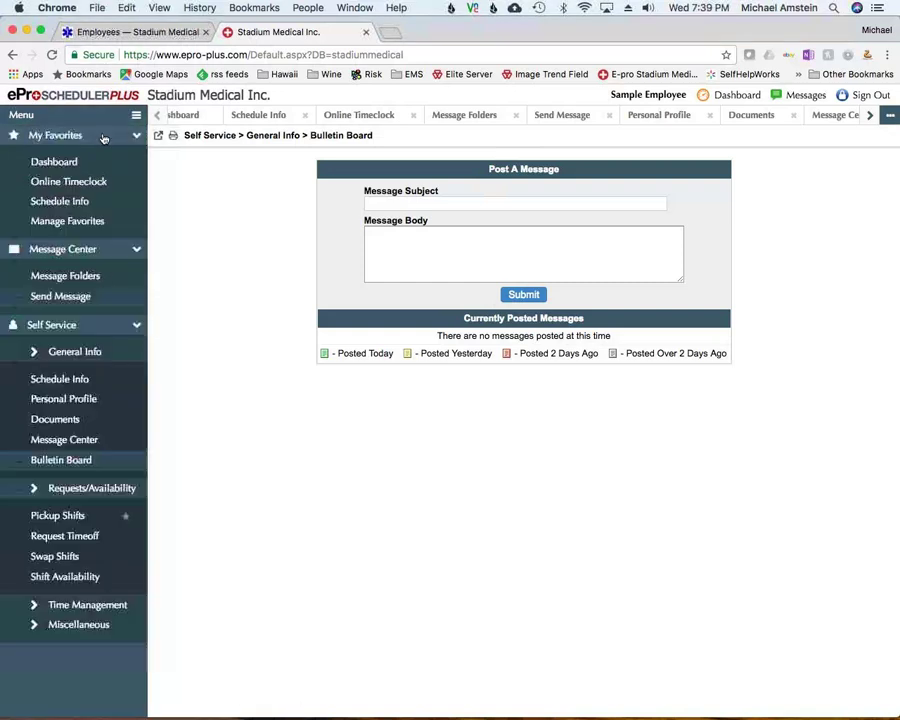
Show the Shift Pickup Board for the 02/05/2018 - 02/18/2018 pay period
{"action": "left_click", "coordinate": [55, 516]}
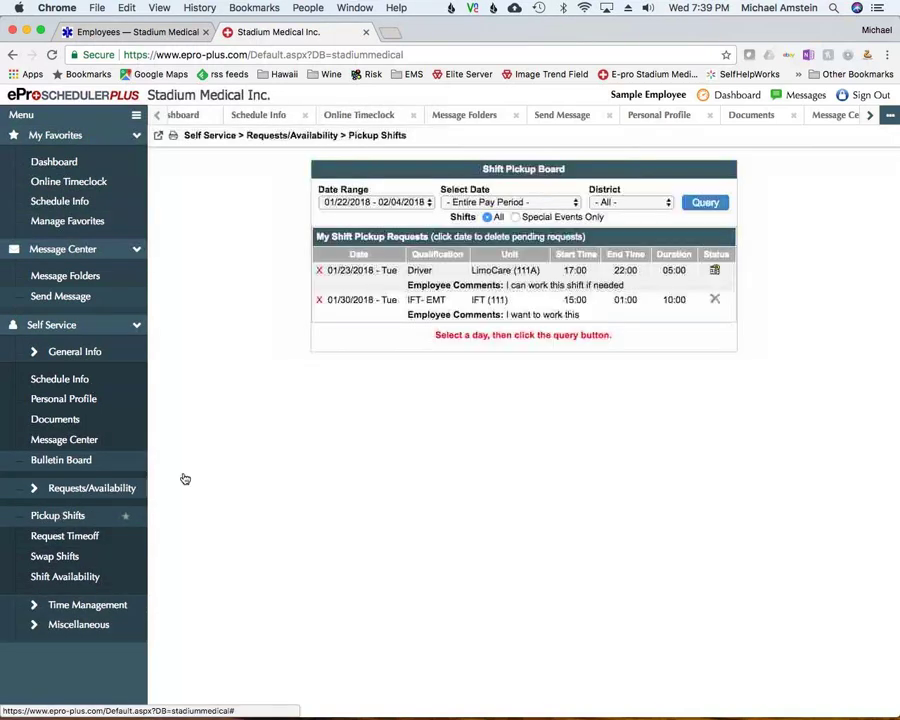
{"action": "left_click", "coordinate": [393, 205]}
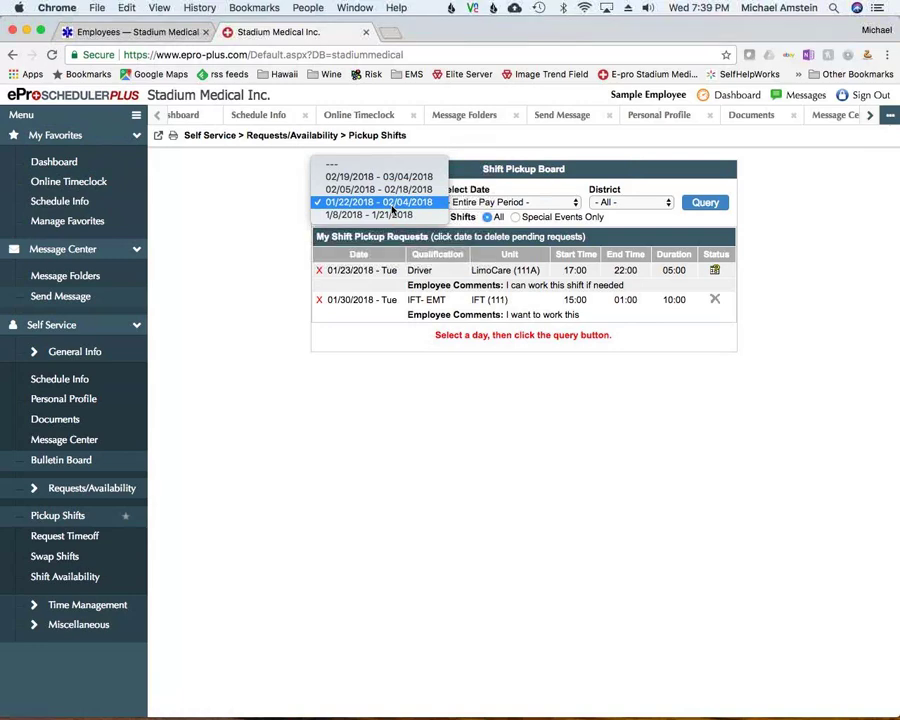
{"action": "left_click", "coordinate": [394, 190]}
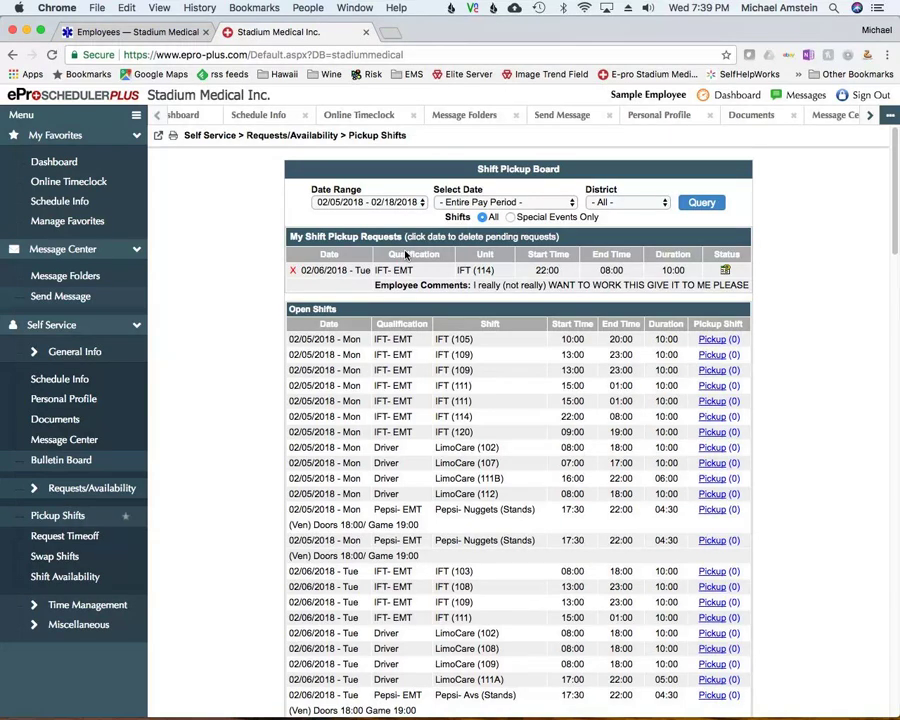
{"action": "left_click", "coordinate": [387, 204]}
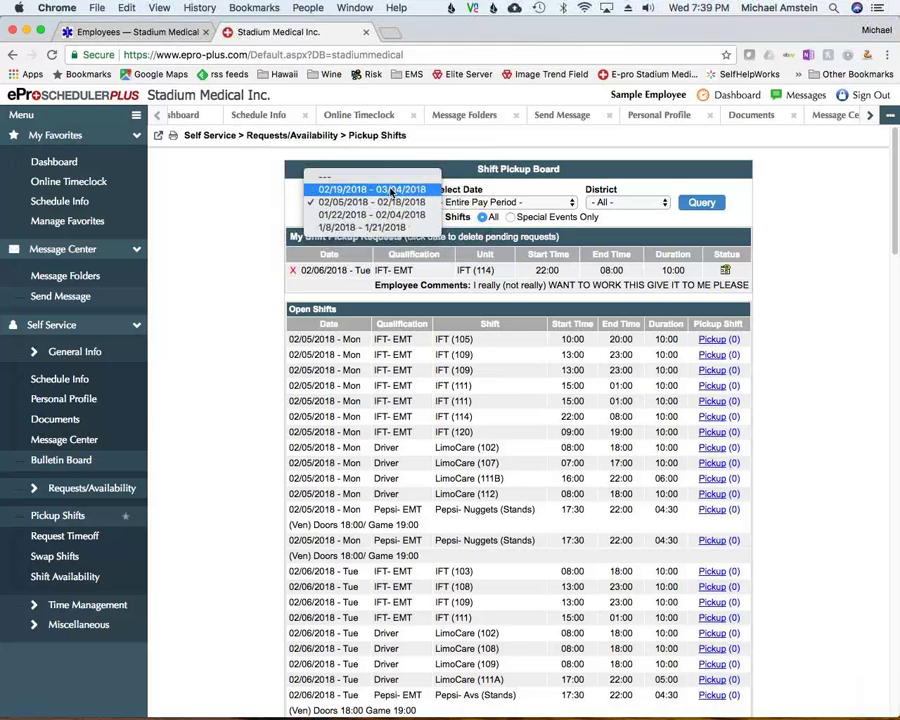
{"action": "left_click", "coordinate": [387, 204]}
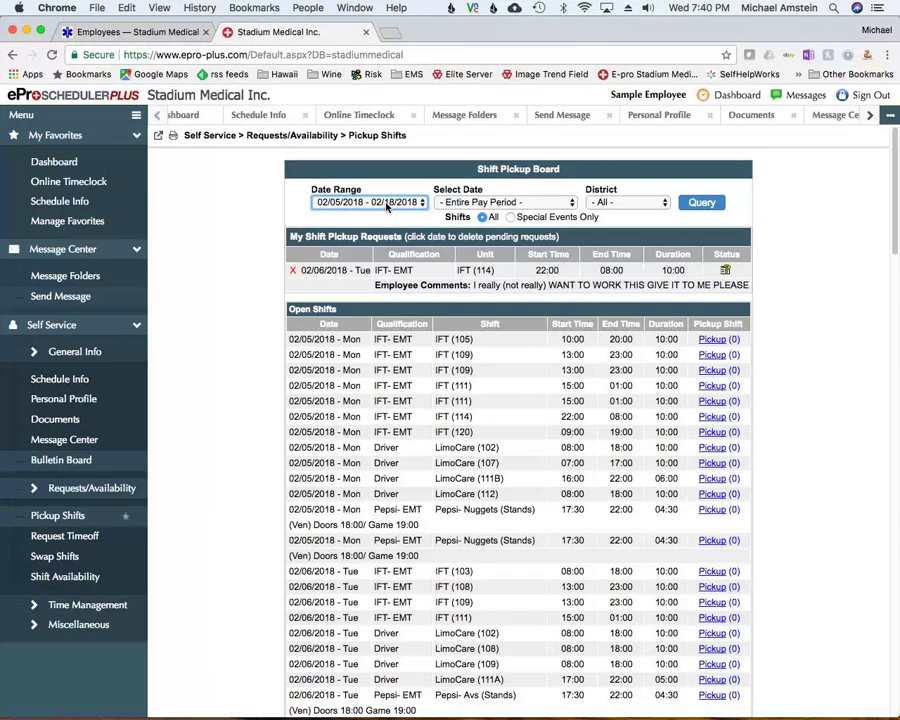
{"action": "left_click", "coordinate": [387, 204]}
{"action": "left_click", "coordinate": [387, 202]}
{"action": "left_click", "coordinate": [387, 204]}
{"action": "left_click", "coordinate": [387, 190]}
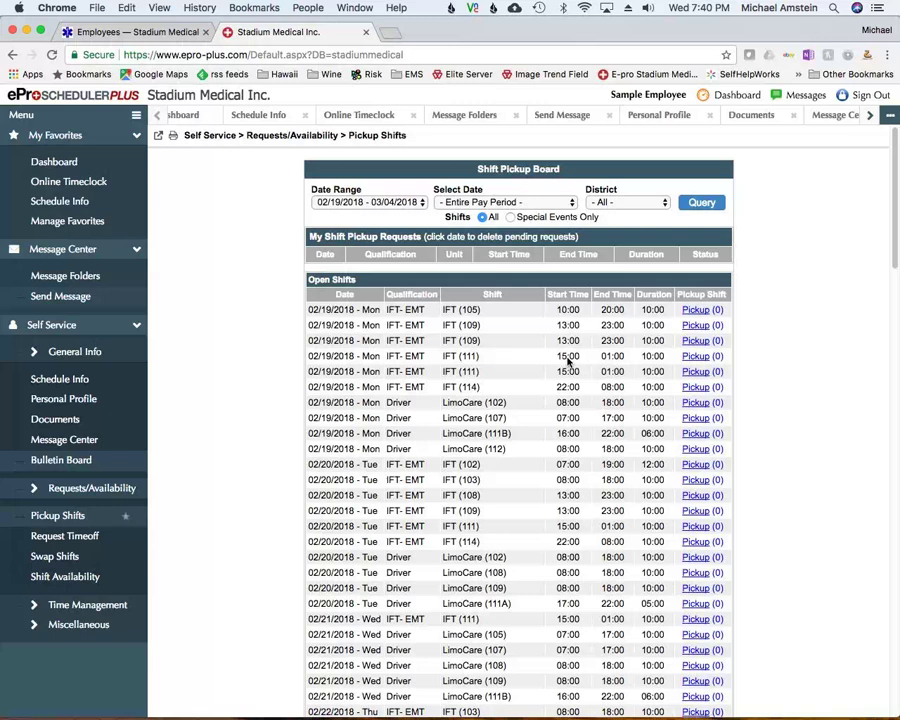
{"action": "left_click", "coordinate": [390, 202]}
{"action": "left_click", "coordinate": [391, 215]}
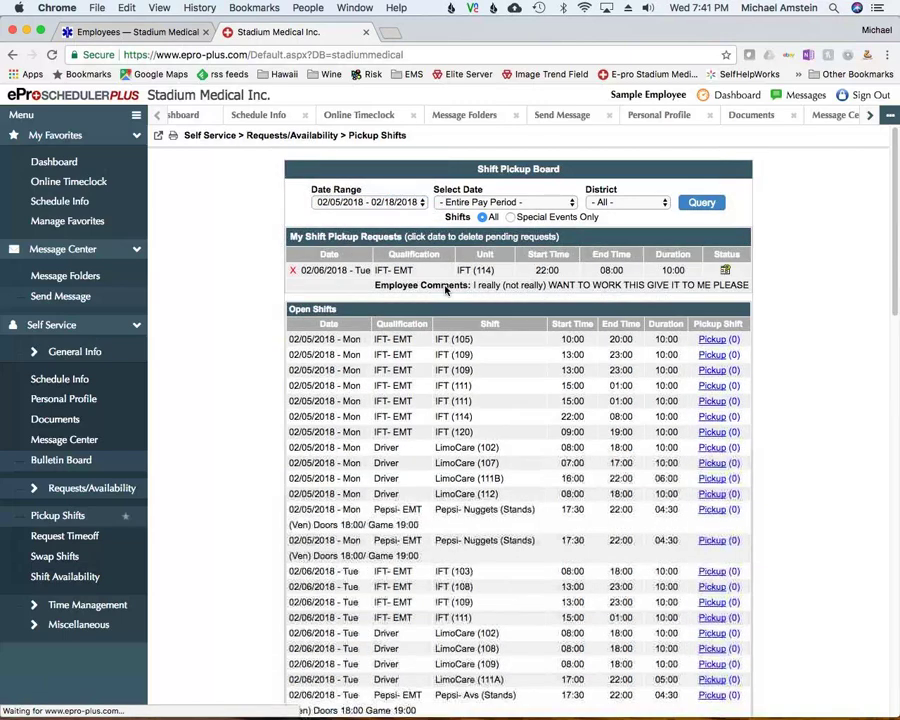
{"action": "scroll", "coordinate": [510, 470], "scroll_direction": "down", "scroll_amount": 5}
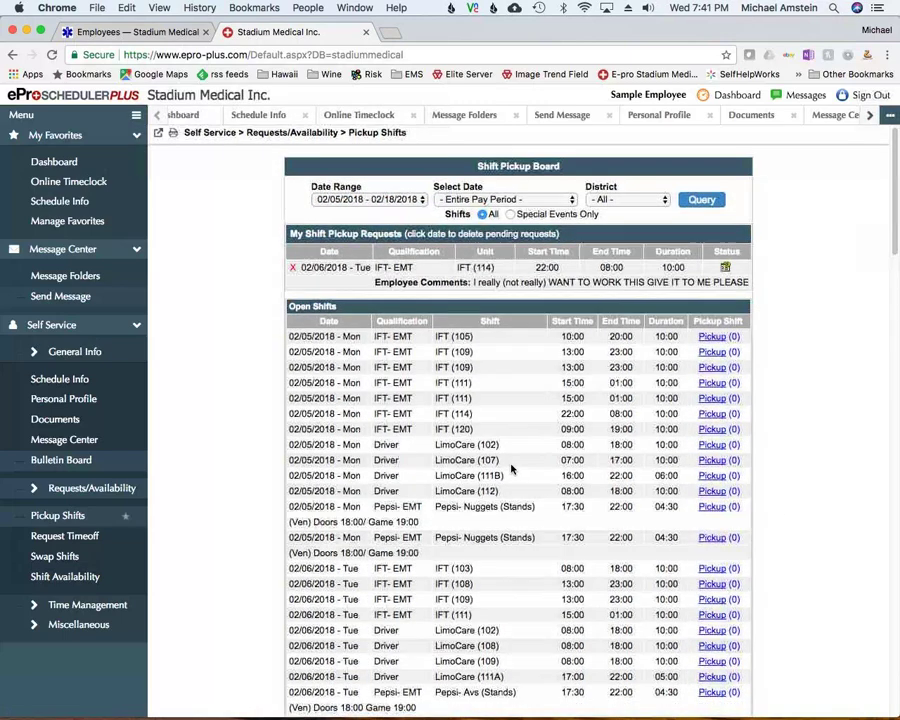
{"action": "scroll", "coordinate": [510, 465], "scroll_direction": "down", "scroll_amount": 1}
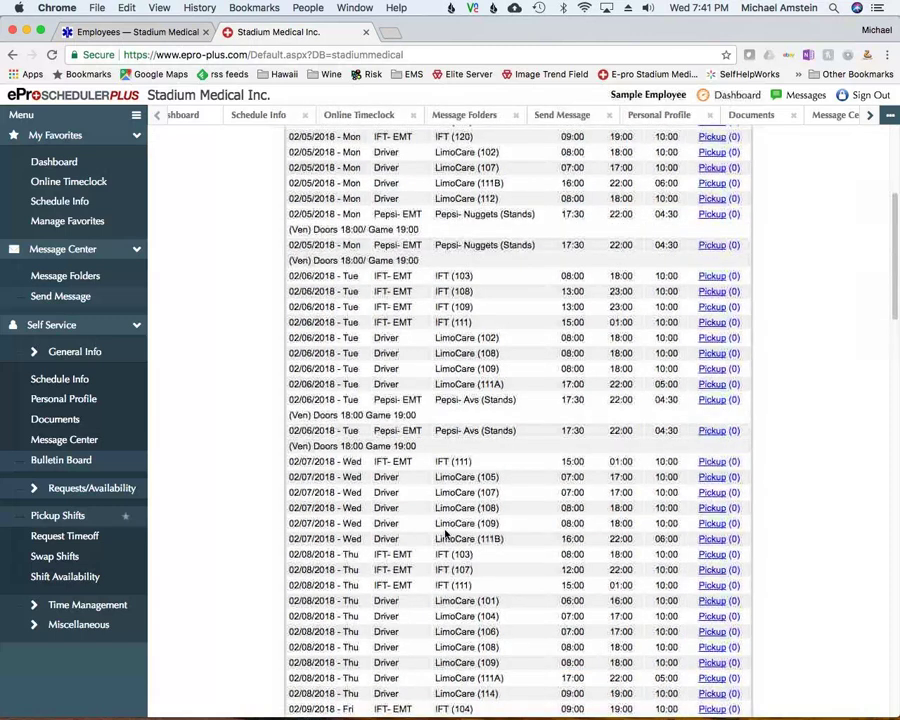
{"action": "scroll", "coordinate": [480, 590], "scroll_direction": "down", "scroll_amount": 2}
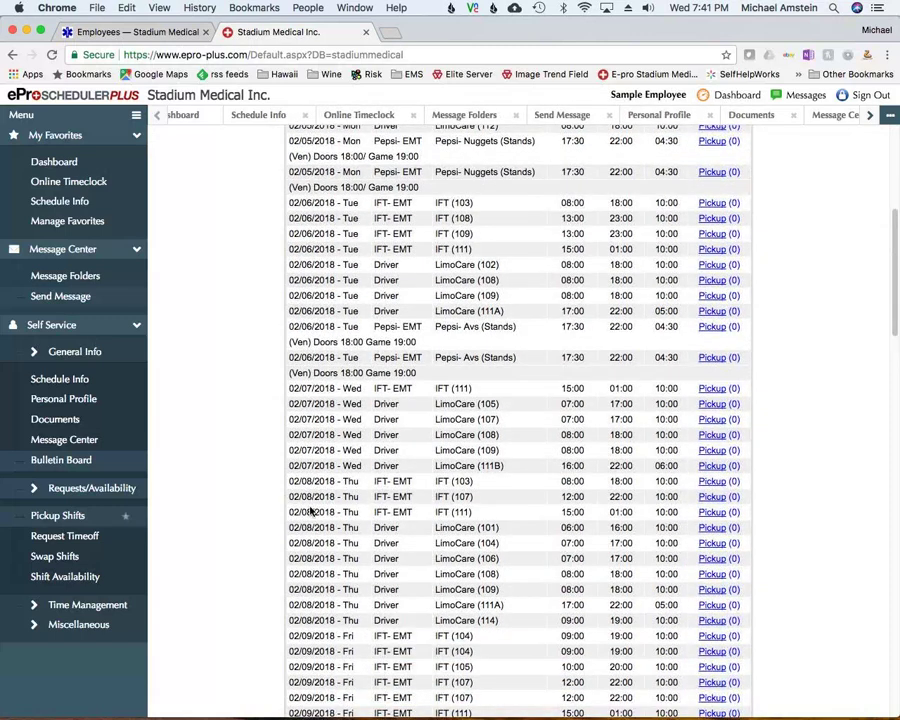
Request pickup of the 02/08/2018 IFT (103) shift with the comment 'I really want to work this shift'
{"action": "left_click", "coordinate": [709, 484]}
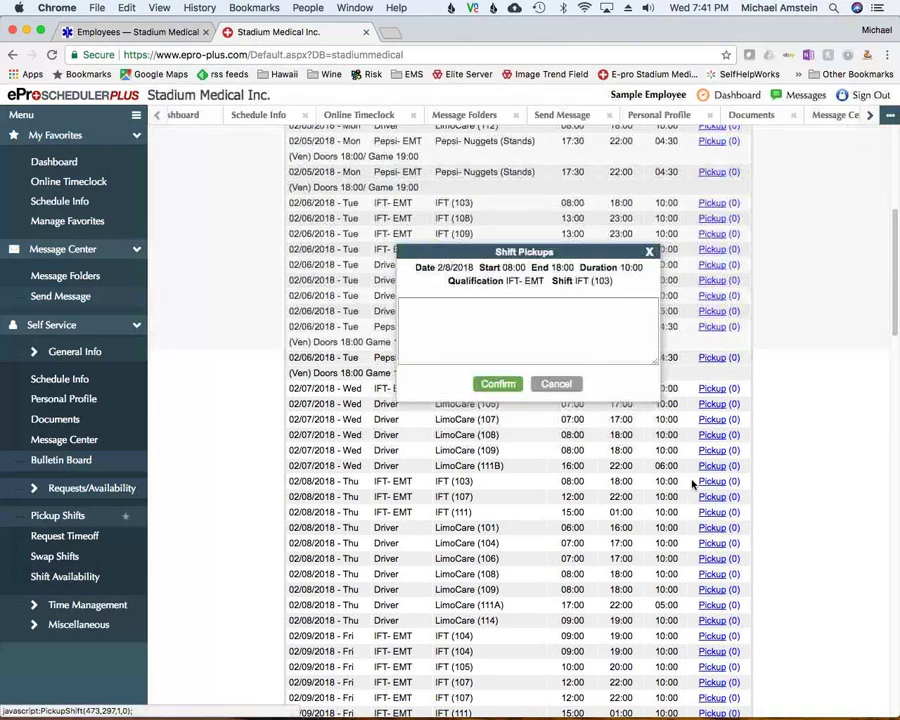
{"action": "left_click", "coordinate": [500, 335]}
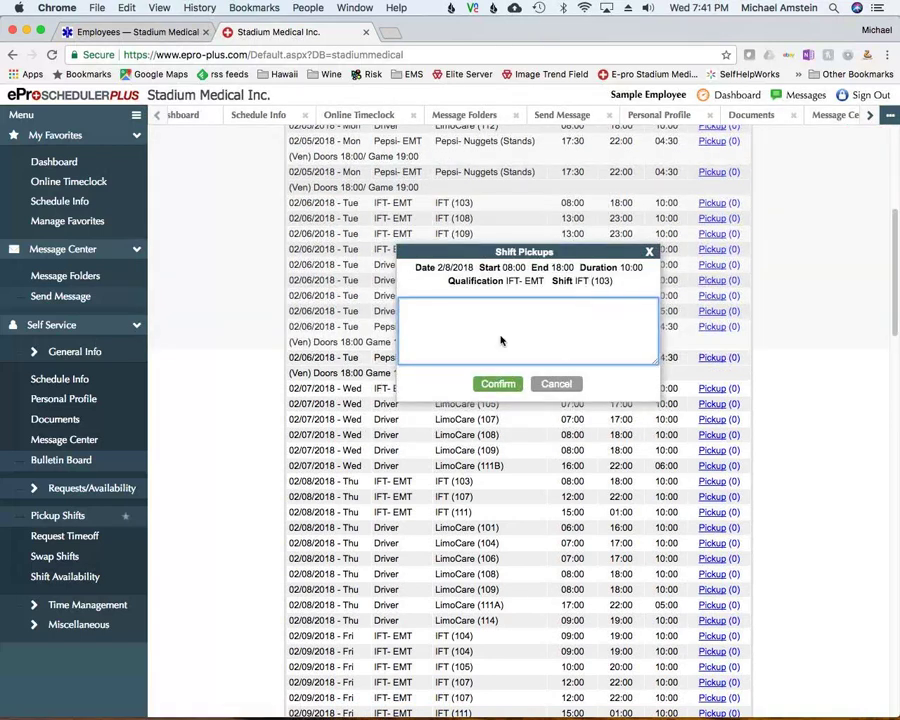
{"action": "type", "text": "I really want to work this sh"}
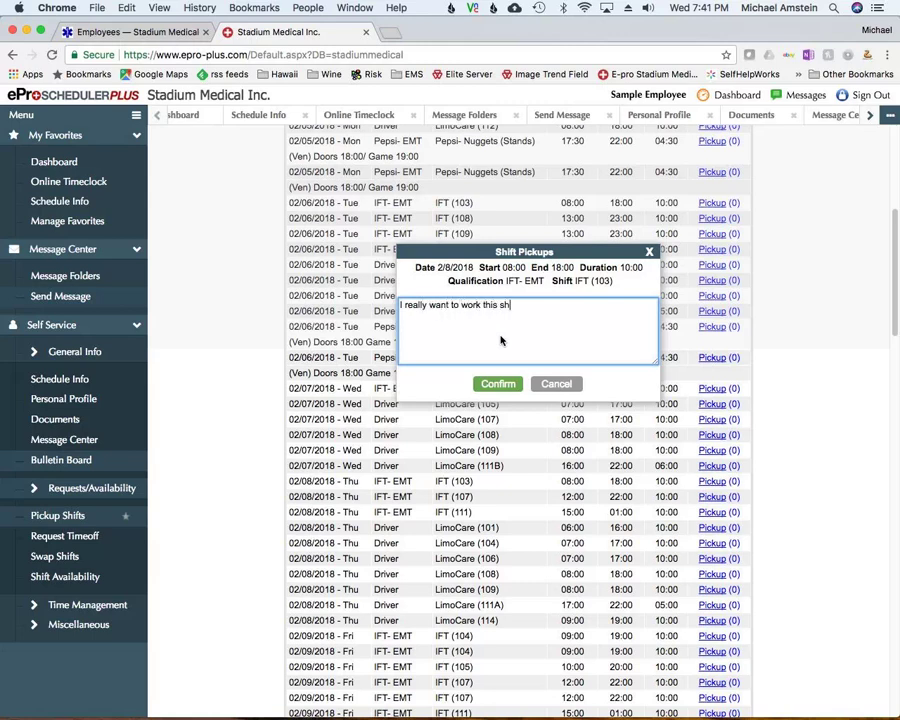
{"action": "type", "text": "ift"}
{"action": "left_click", "coordinate": [497, 384]}
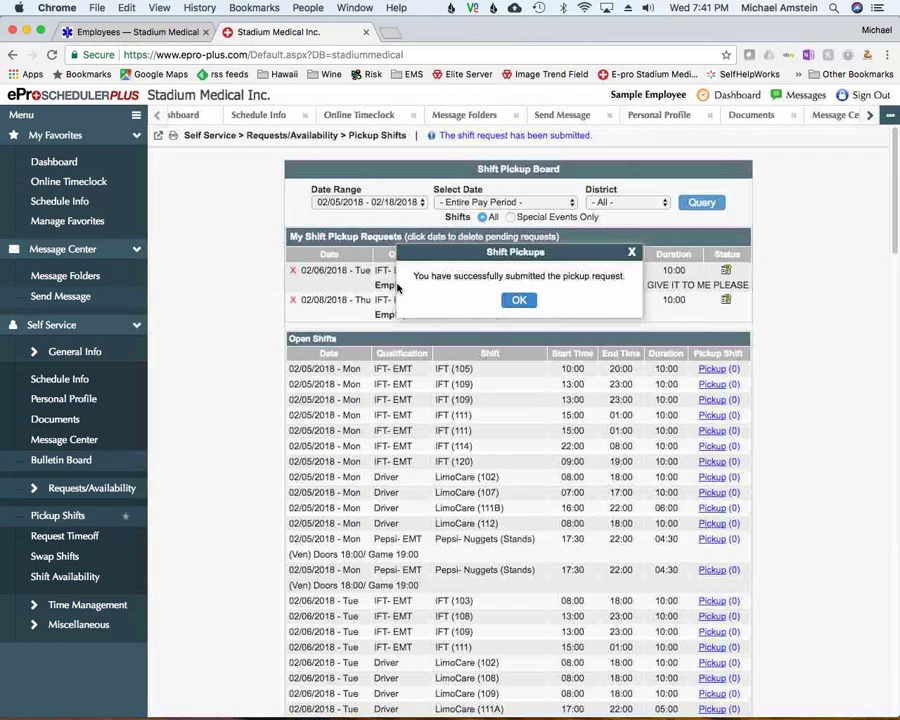
{"action": "left_click", "coordinate": [512, 301]}
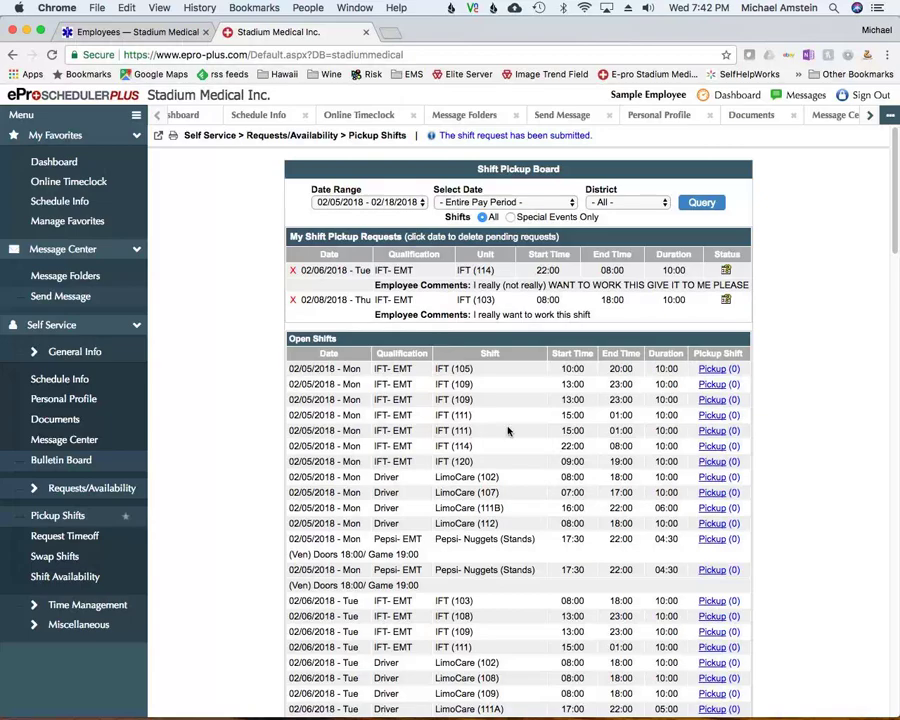
Delete the 02/08/2018 IFT (103) pickup request and confirm the deletion
{"action": "scroll", "coordinate": [572, 495], "scroll_direction": "down", "scroll_amount": 1}
{"action": "scroll", "coordinate": [572, 495], "scroll_direction": "down", "scroll_amount": 15}
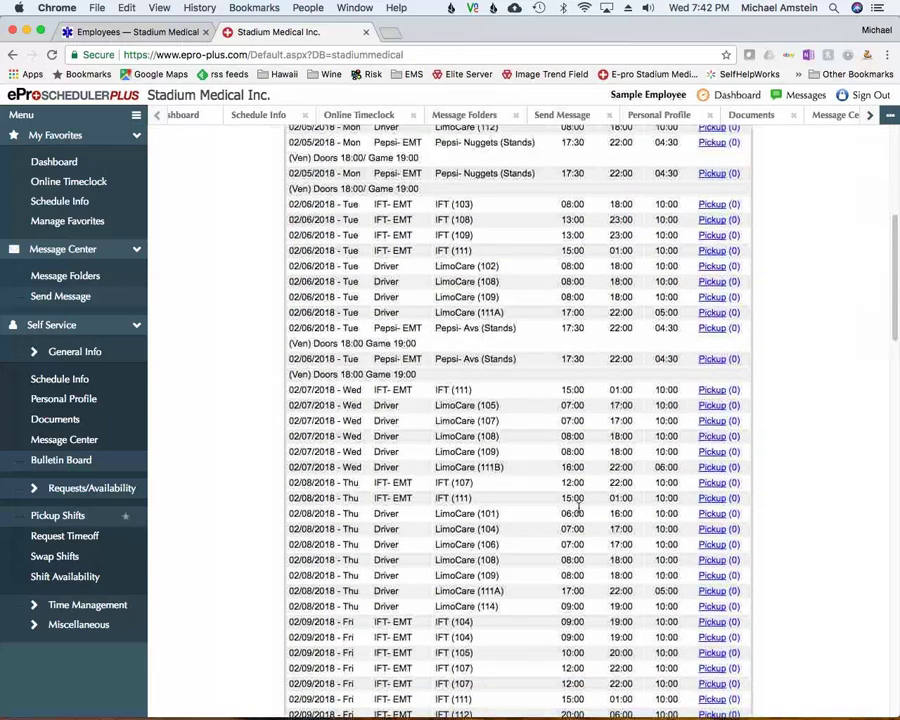
{"action": "scroll", "coordinate": [680, 545], "scroll_direction": "up", "scroll_amount": 20}
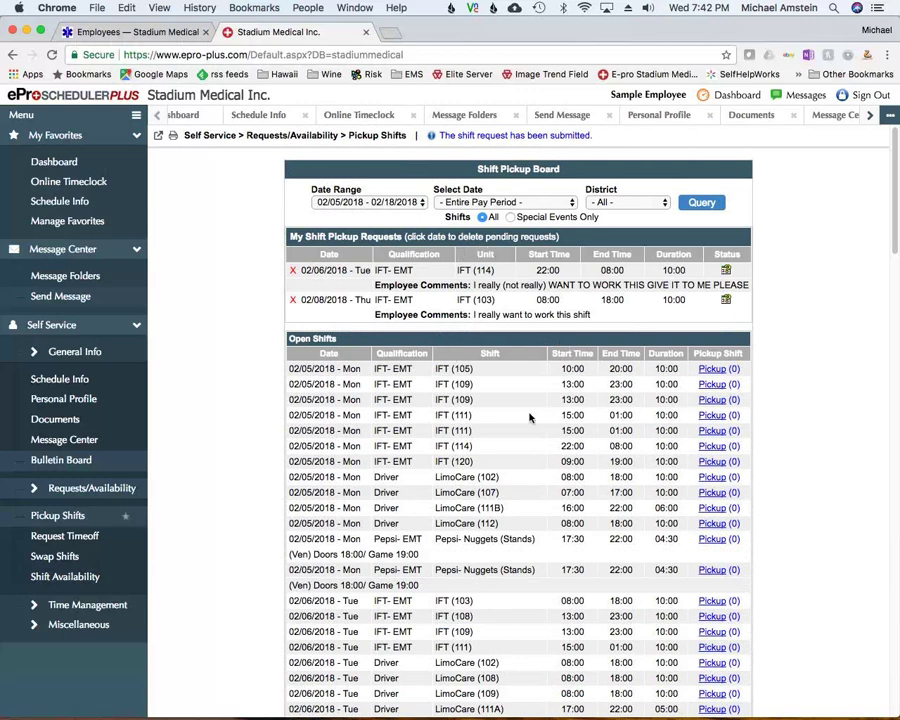
{"action": "scroll", "coordinate": [527, 485], "scroll_direction": "down", "scroll_amount": 4}
{"action": "scroll", "coordinate": [529, 496], "scroll_direction": "down", "scroll_amount": 4}
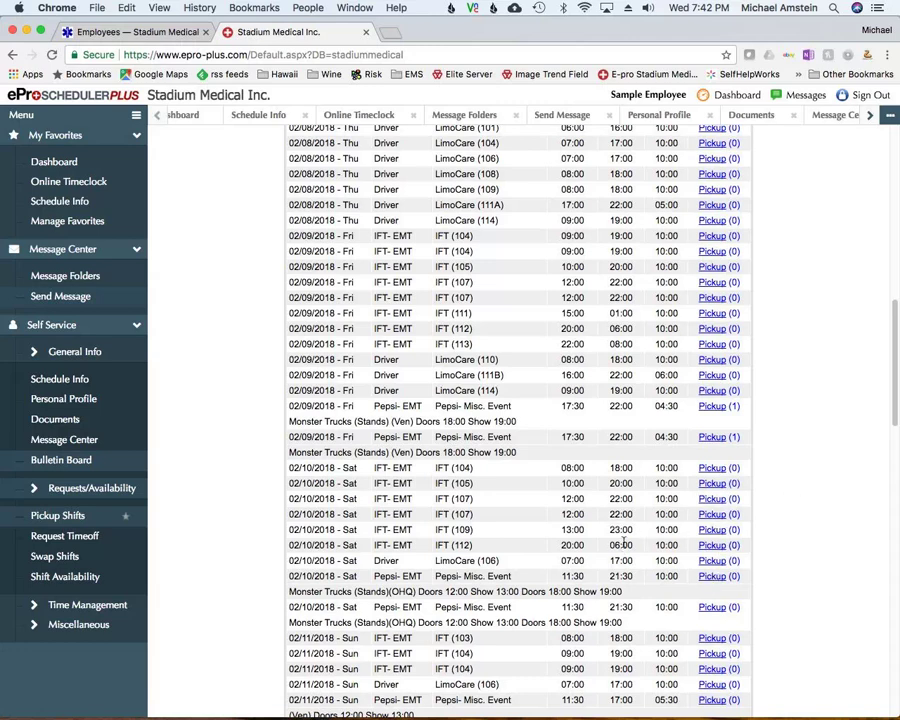
{"action": "scroll", "coordinate": [640, 530], "scroll_direction": "up", "scroll_amount": 15}
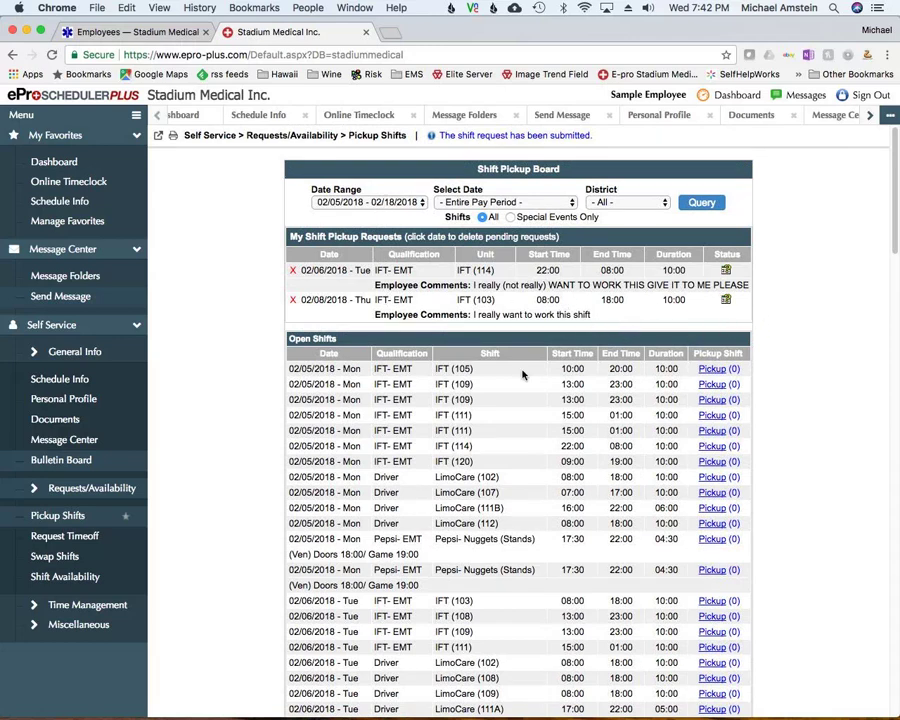
{"action": "left_click", "coordinate": [293, 301]}
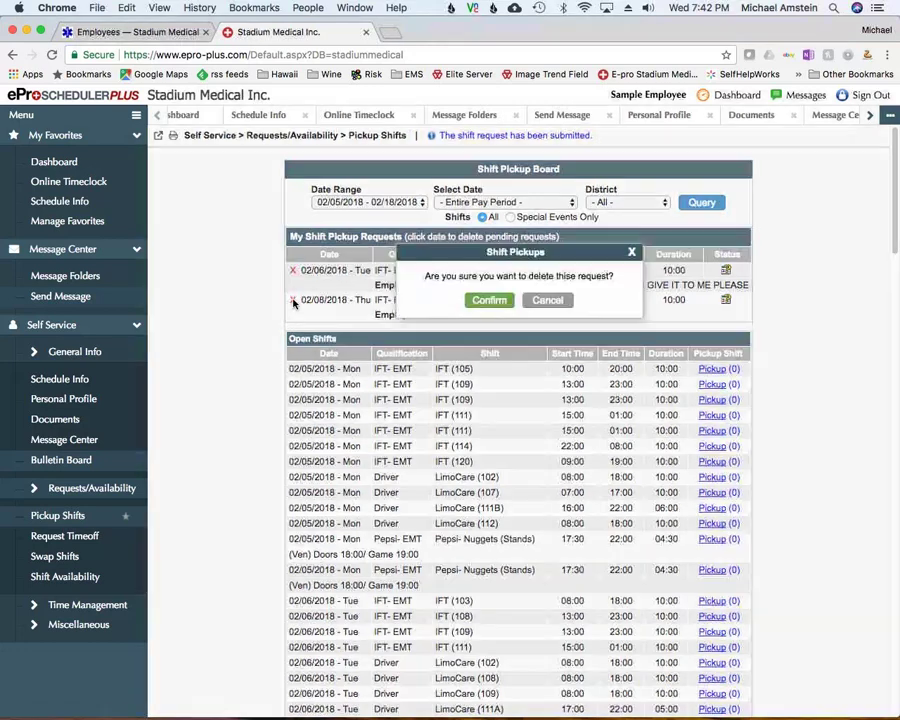
{"action": "left_click", "coordinate": [483, 302]}
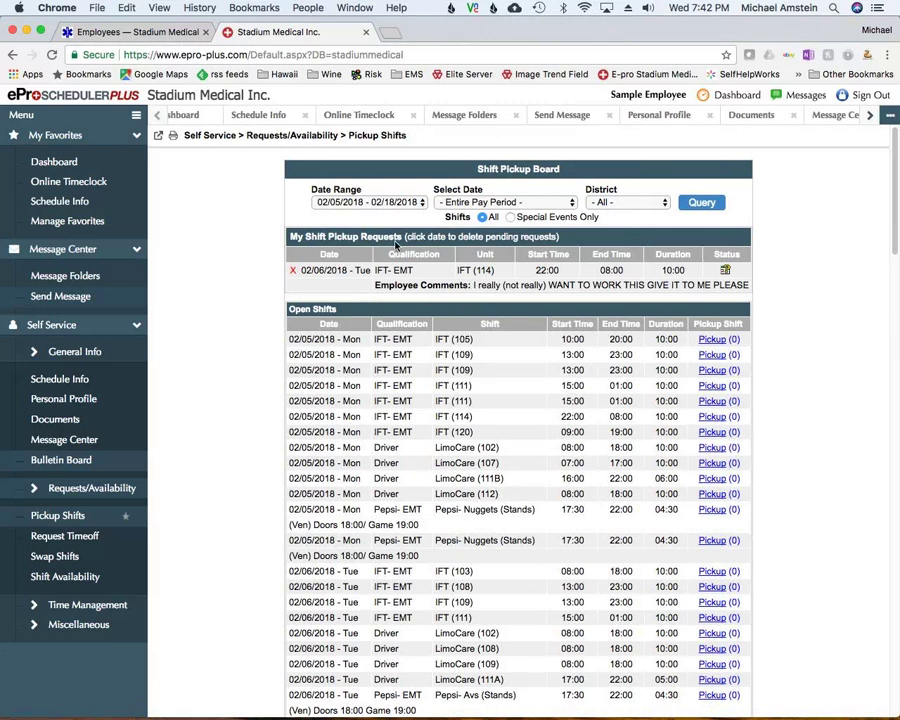
Filter open shifts in the 02/05/2018 - 02/18/2018 period to Wednesday, February 07, 2018
{"action": "left_click", "coordinate": [393, 204]}
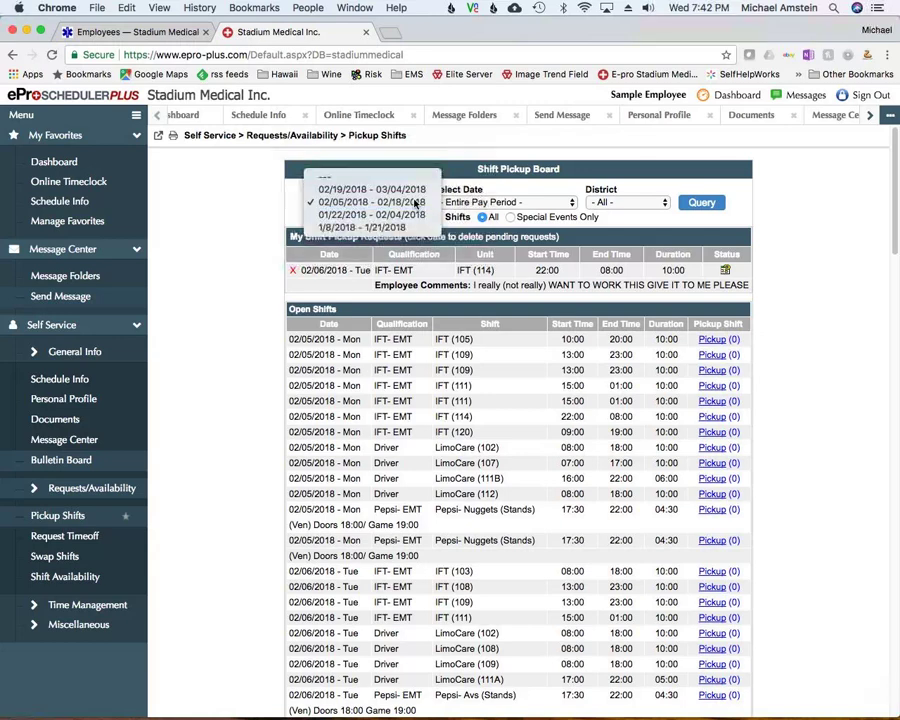
{"action": "left_click", "coordinate": [410, 200]}
{"action": "left_click", "coordinate": [468, 203]}
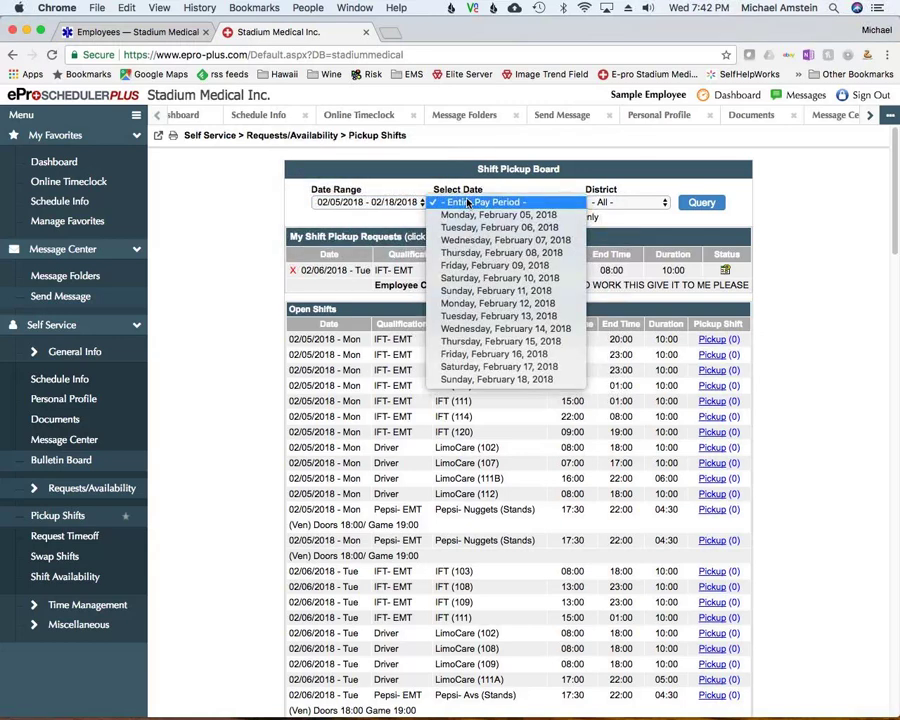
{"action": "left_click", "coordinate": [467, 239]}
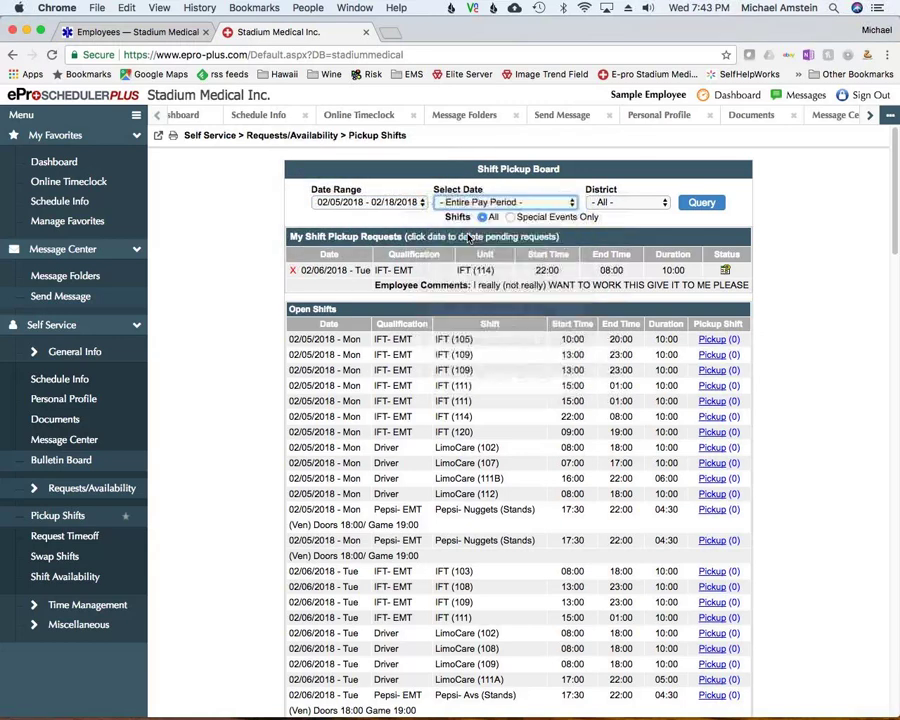
Try the 01/22/2018 - 02/04/2018 period, return to 02/05/2018 - 02/18/2018, then go to Request Timeoff
{"action": "left_click", "coordinate": [400, 202]}
{"action": "left_click", "coordinate": [392, 215]}
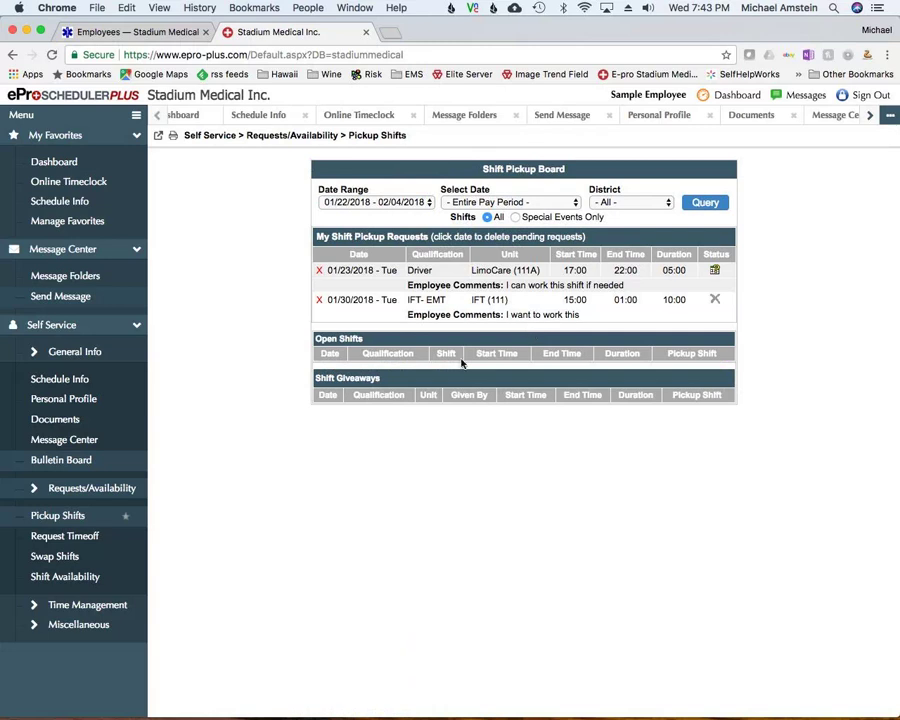
{"action": "left_click", "coordinate": [380, 202]}
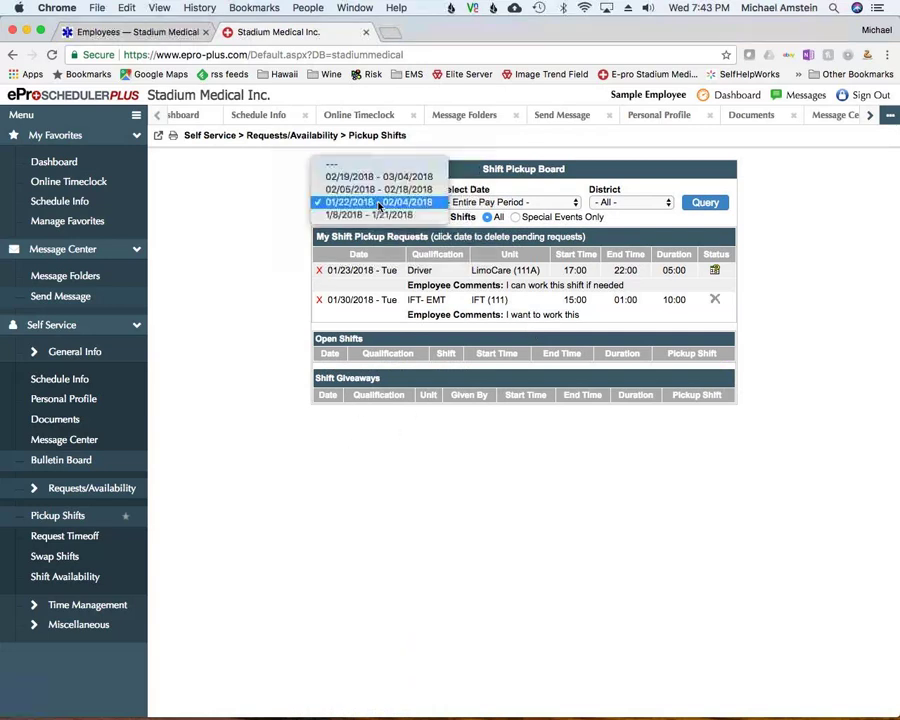
{"action": "left_click", "coordinate": [379, 195]}
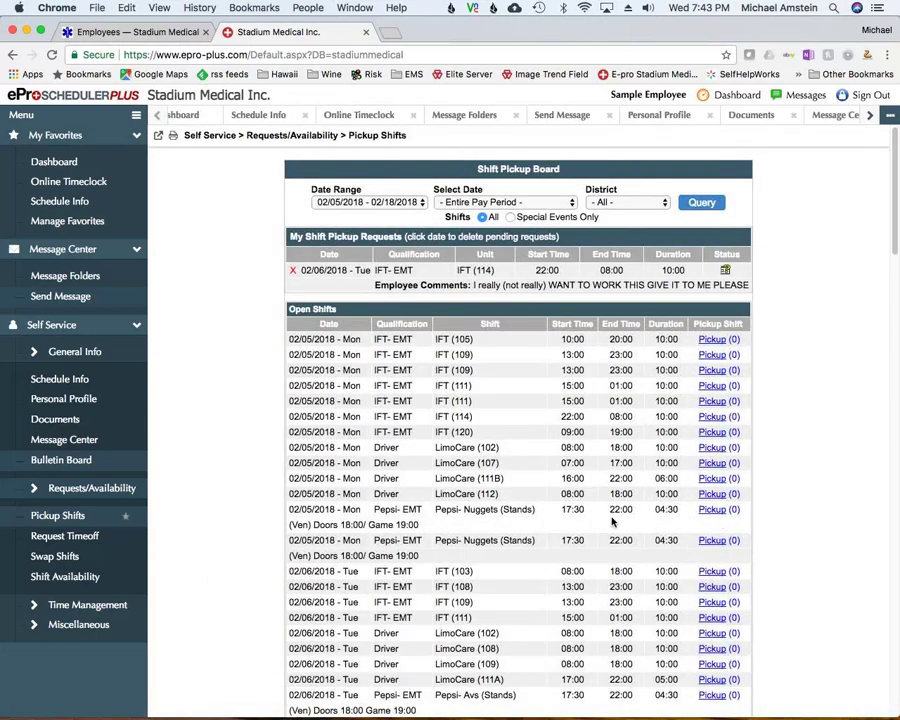
{"action": "left_click", "coordinate": [64, 537]}
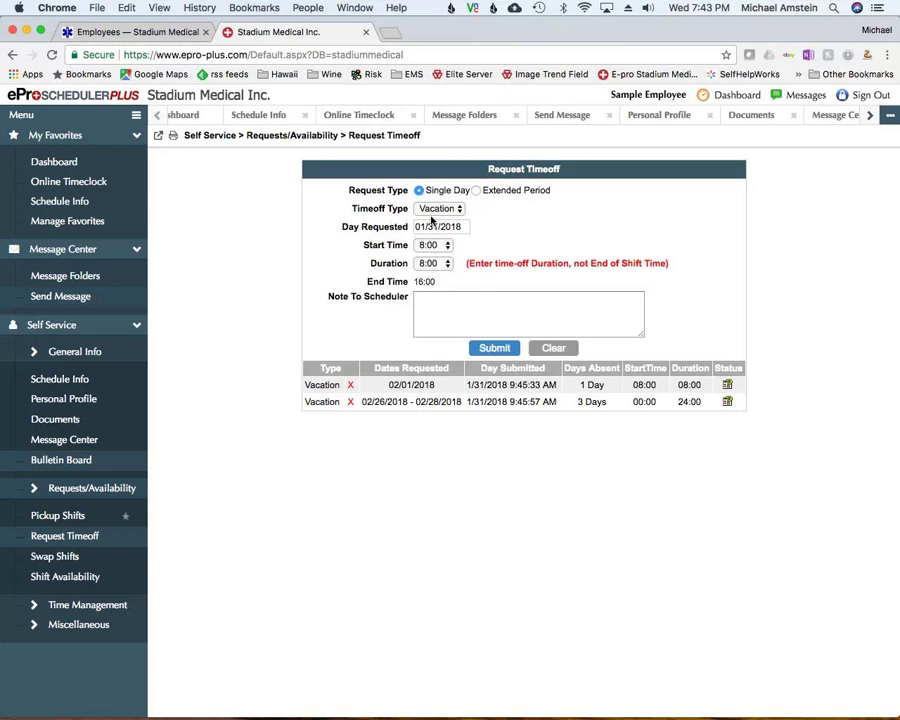
Keep Vacation as the time-off type and choose 02/14/2018 as the requested day
{"action": "left_click", "coordinate": [435, 209]}
{"action": "left_click", "coordinate": [437, 208]}
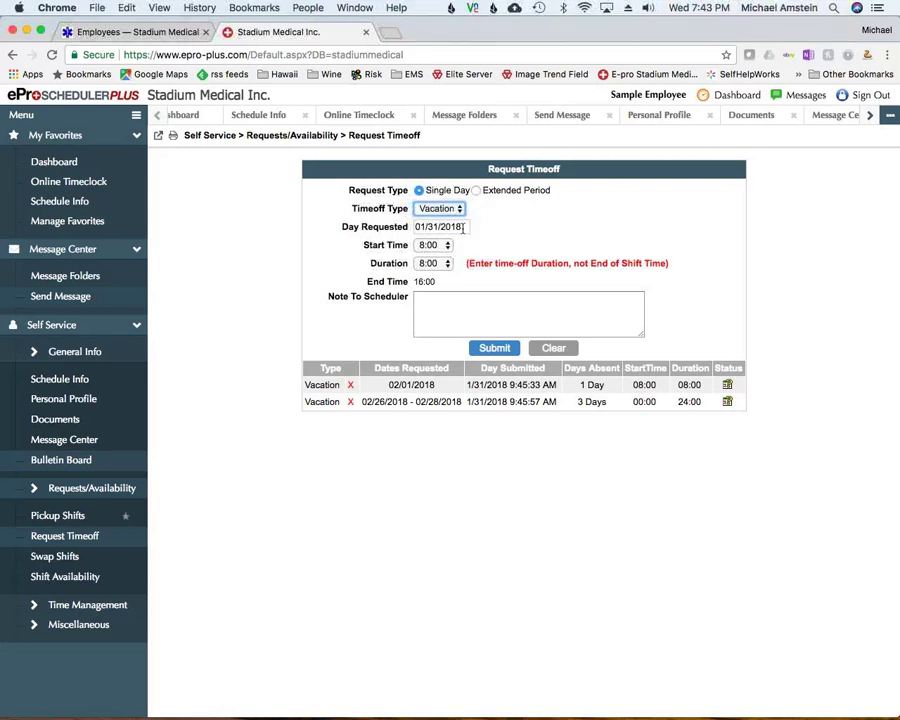
{"action": "left_click", "coordinate": [463, 227]}
{"action": "left_click", "coordinate": [517, 242]}
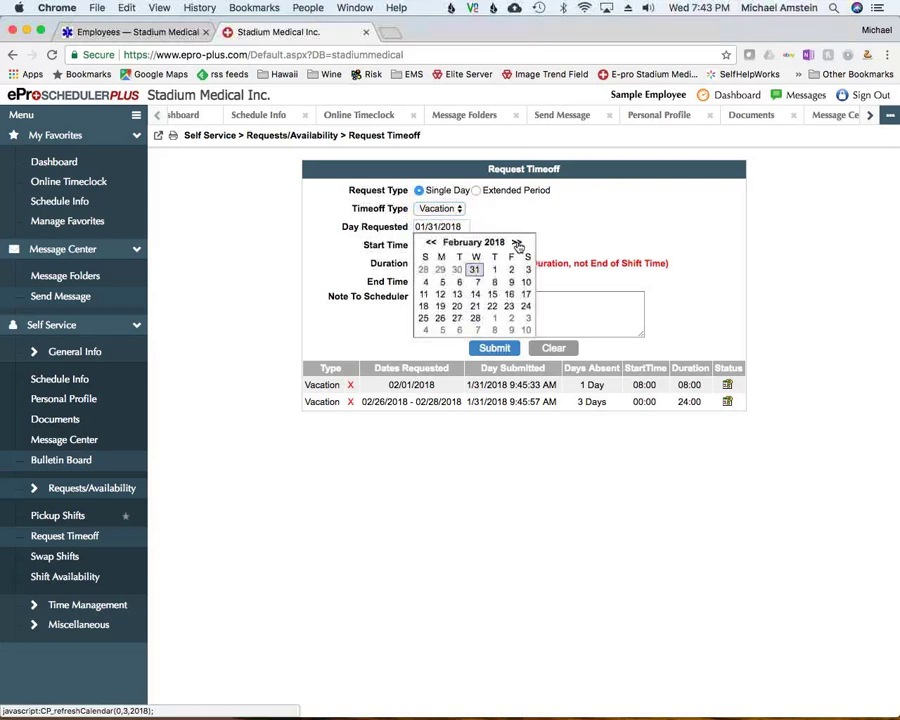
{"action": "left_click", "coordinate": [475, 294]}
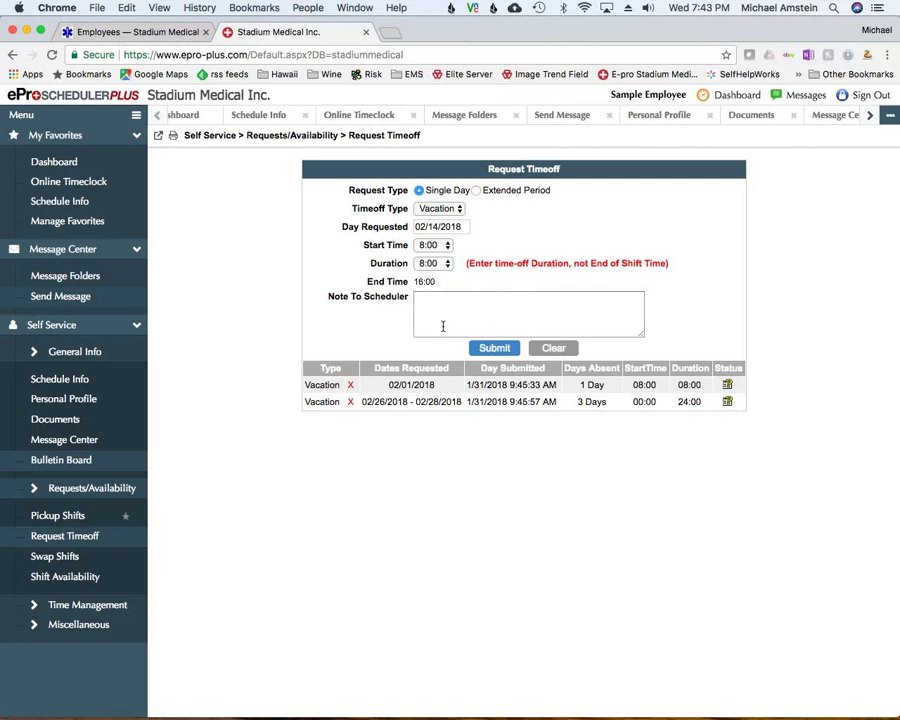
Add the note 'Please let me have this day off I need to by flowers for my baby!' and submit the request
{"action": "left_click", "coordinate": [443, 322]}
{"action": "type", "text": "Plea"}
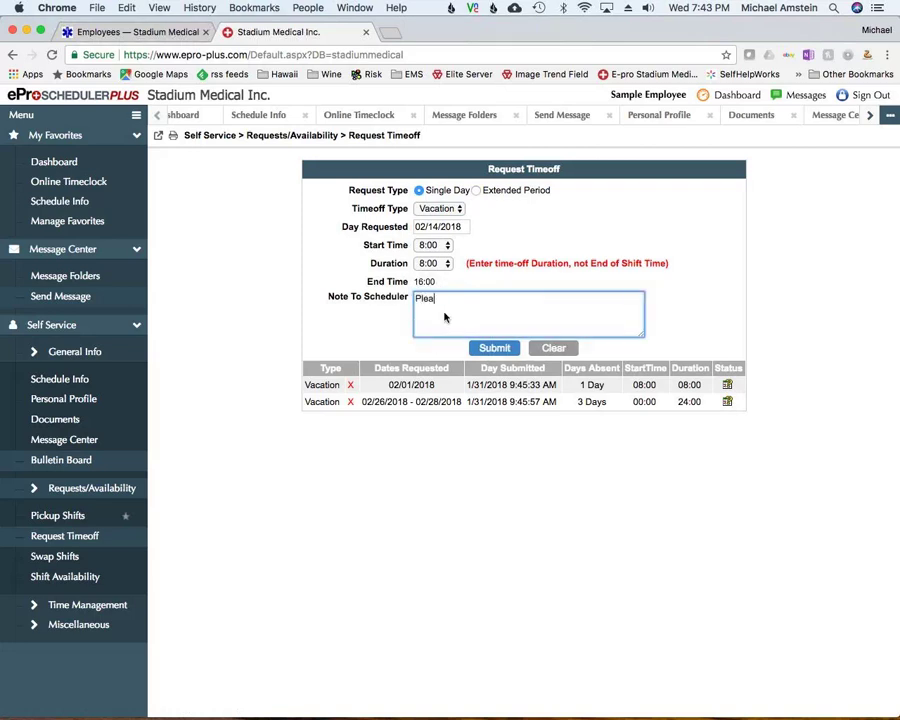
{"action": "type", "text": "se let me have this day off I need to b"}
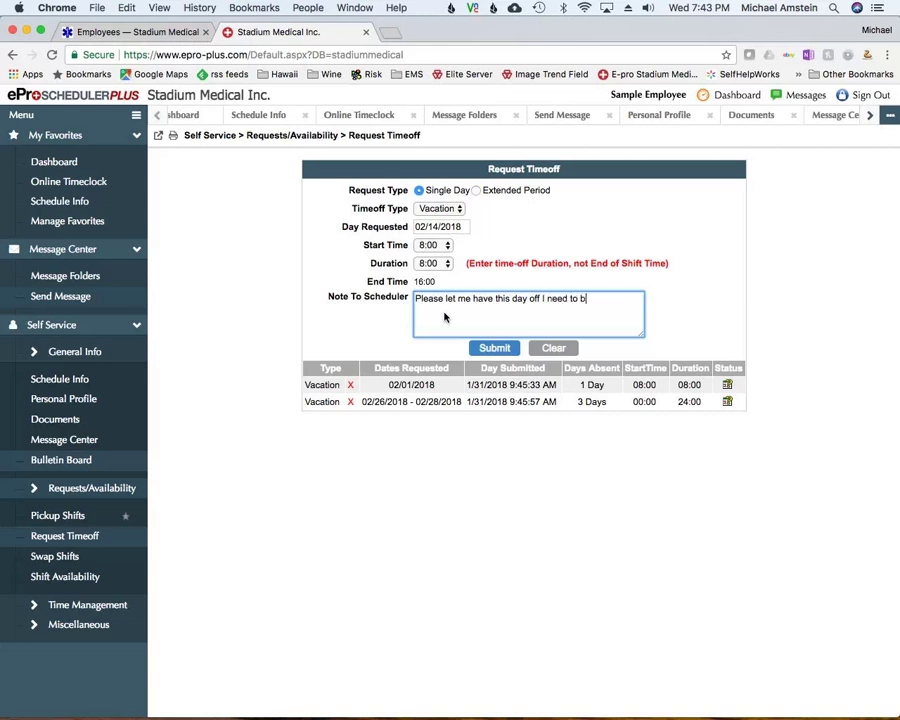
{"action": "type", "text": "y flowers for my babay!"}
{"action": "key", "text": "BackSpace"}
{"action": "left_click", "coordinate": [492, 353]}
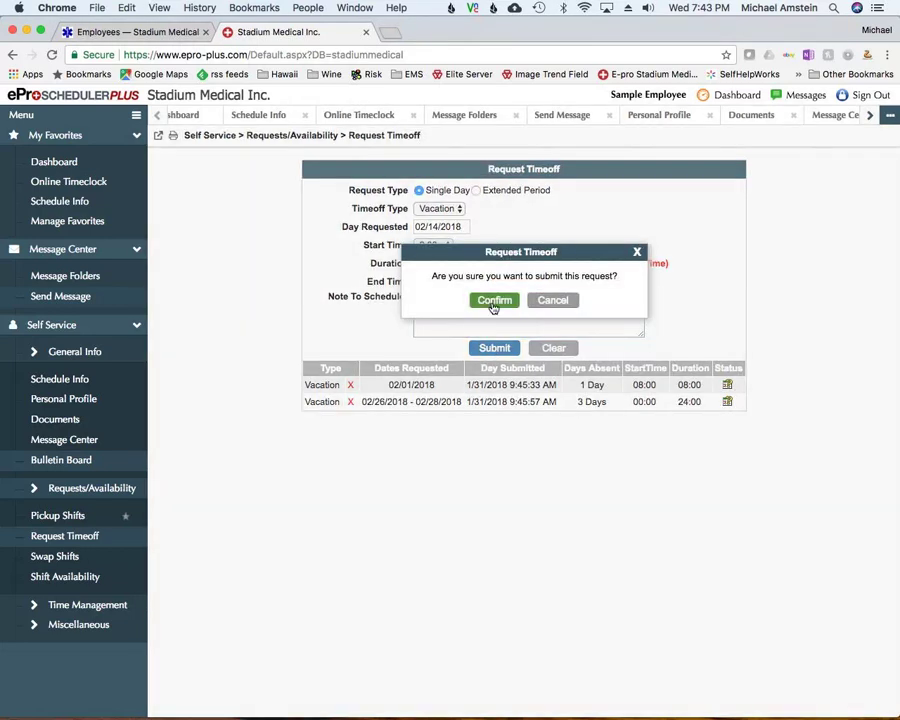
{"action": "left_click", "coordinate": [492, 302]}
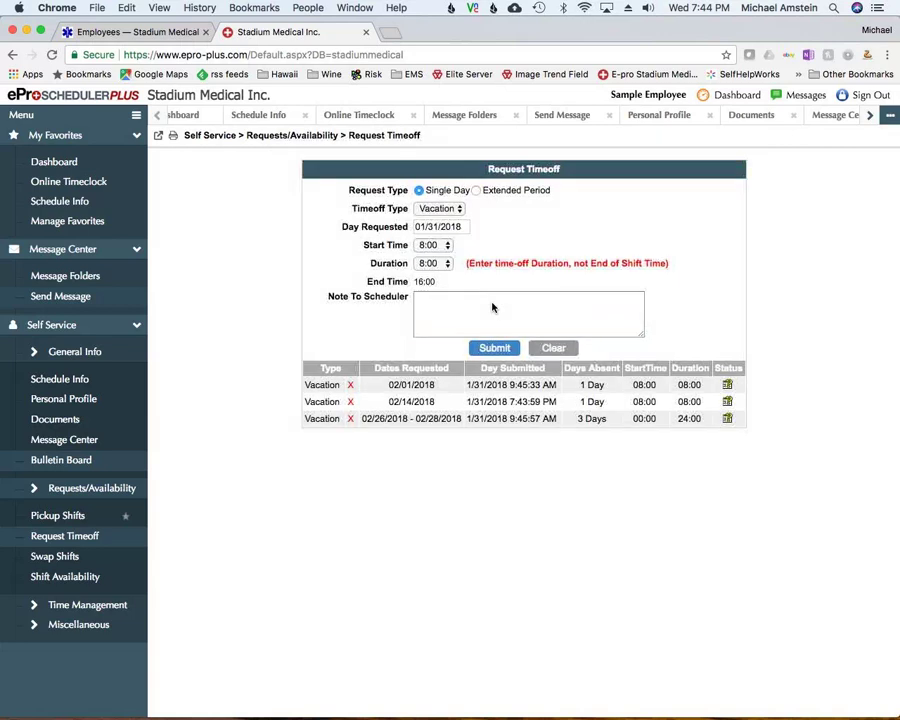
Switch the time-off form to Extended Period and check the First and Last Day Requested calendars
{"action": "left_click", "coordinate": [477, 190]}
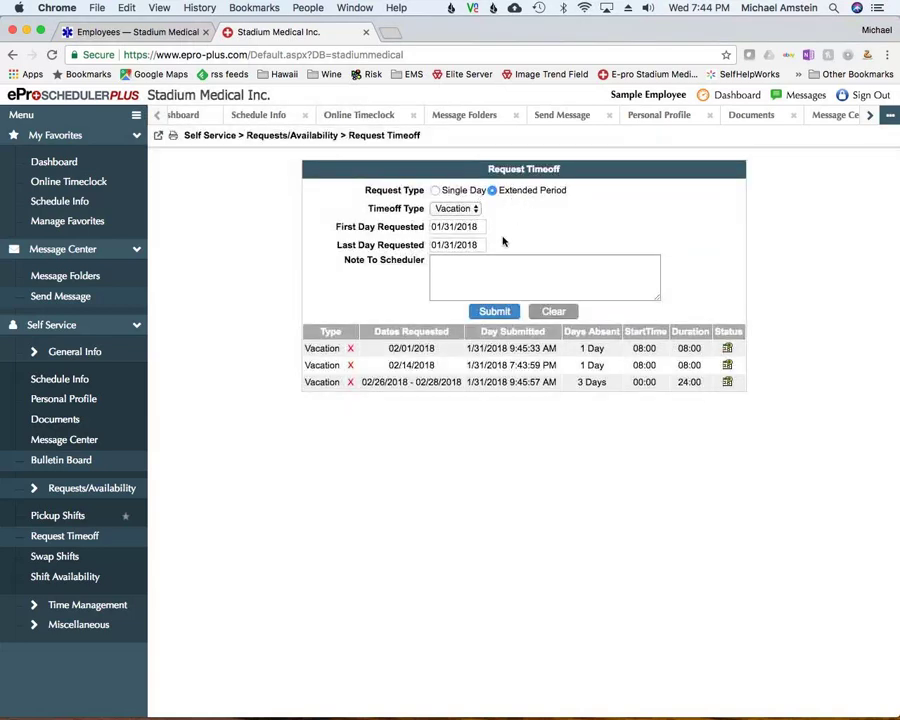
{"action": "left_click", "coordinate": [481, 227]}
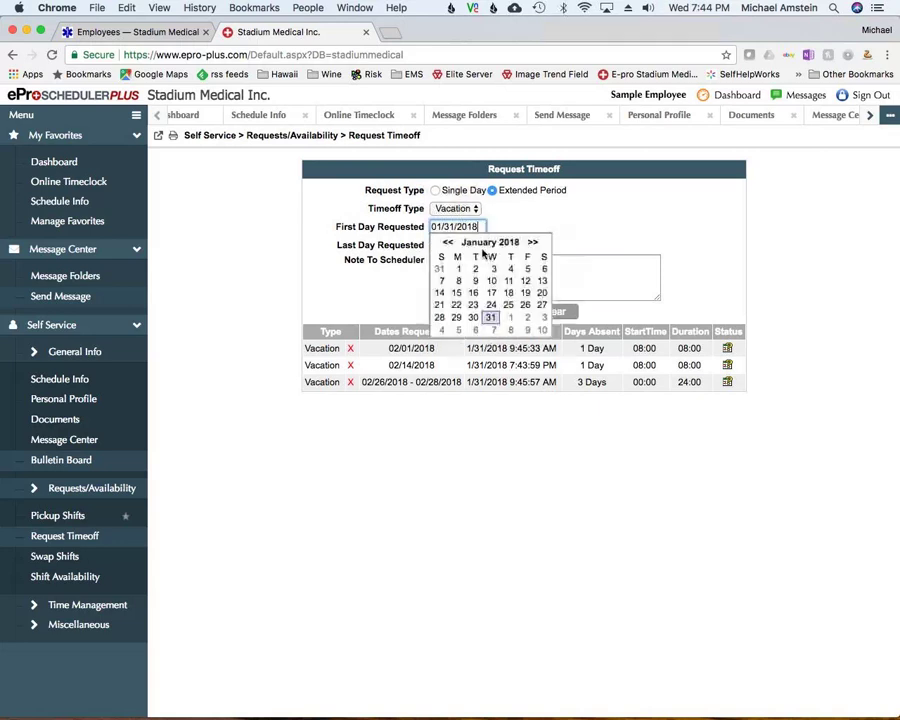
{"action": "left_click", "coordinate": [479, 245]}
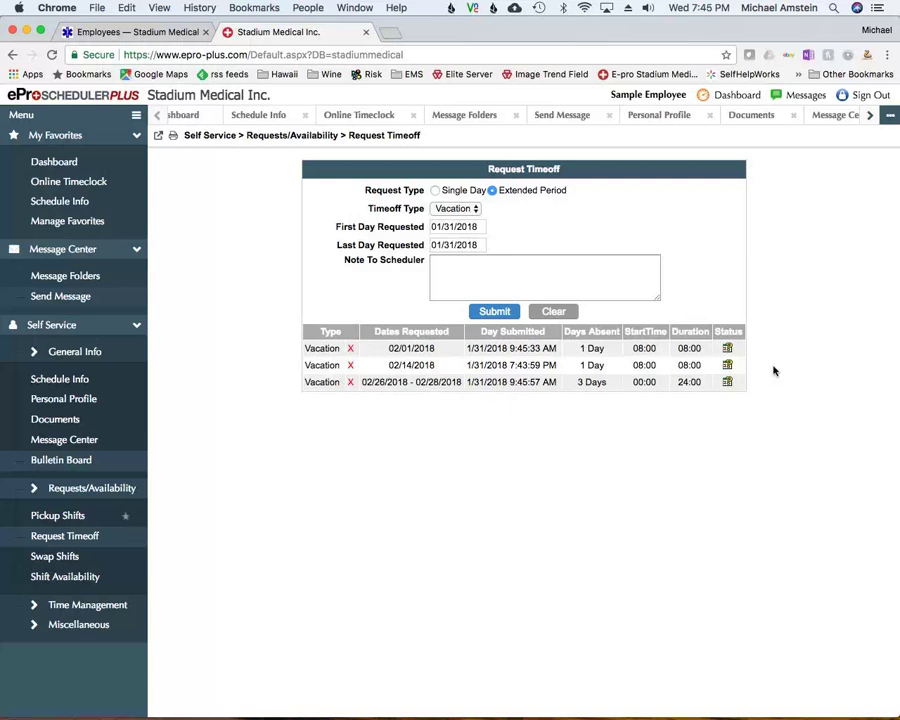
Delete the 02/26–02/28 and 02/14/2018 timeoff requests, leaving only the 02/01/2018 vacation
{"action": "left_click", "coordinate": [350, 383]}
{"action": "left_click", "coordinate": [494, 299]}
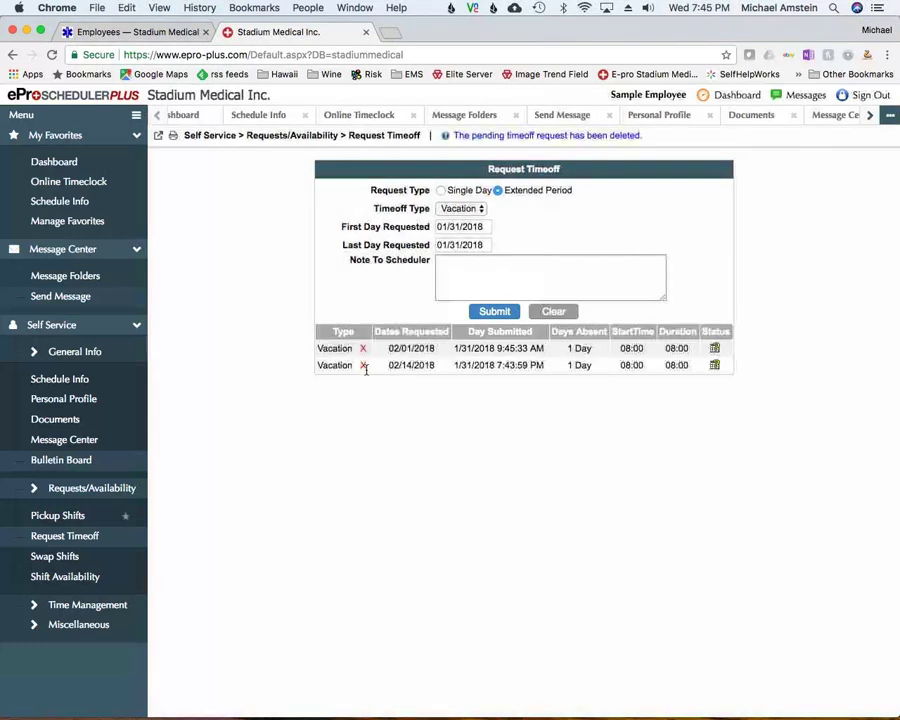
{"action": "left_click", "coordinate": [364, 367]}
{"action": "left_click", "coordinate": [488, 304]}
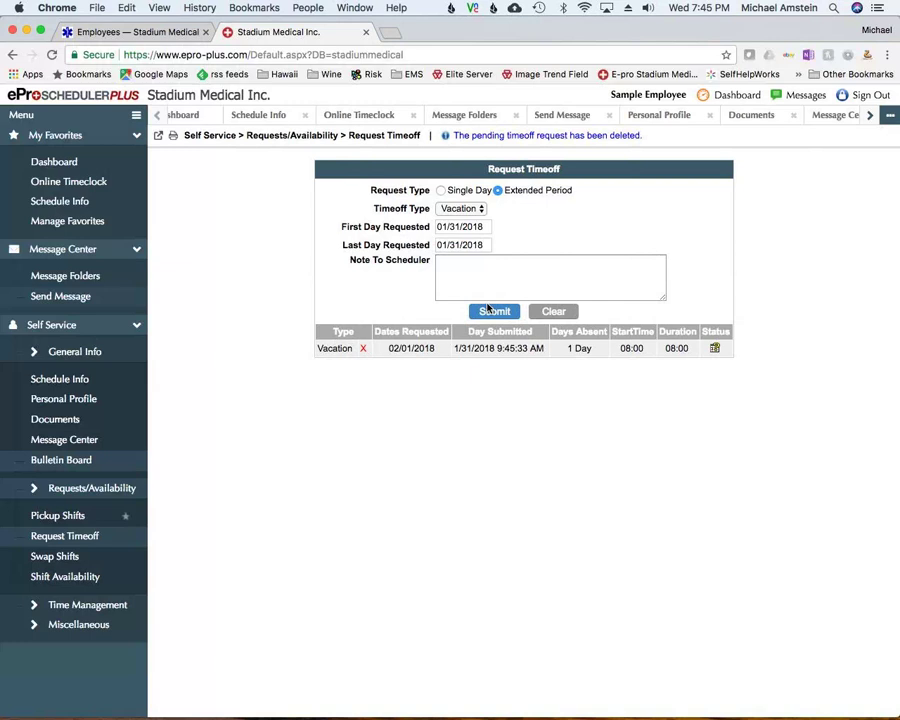
Start a new shift swap request and review my own 01/31/2018 shift
{"action": "left_click", "coordinate": [47, 558]}
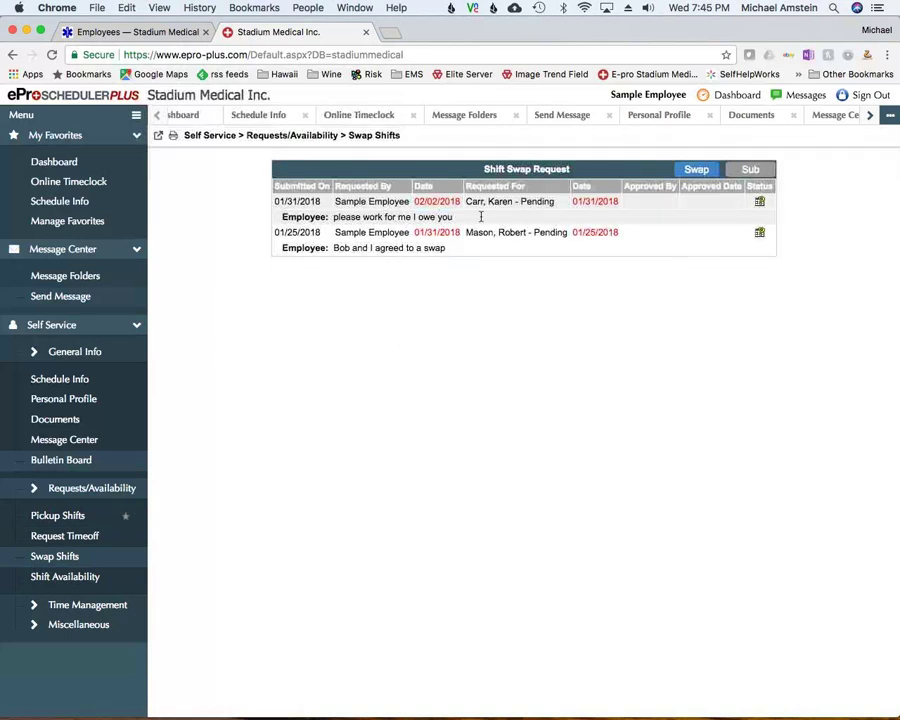
{"action": "left_click", "coordinate": [696, 169]}
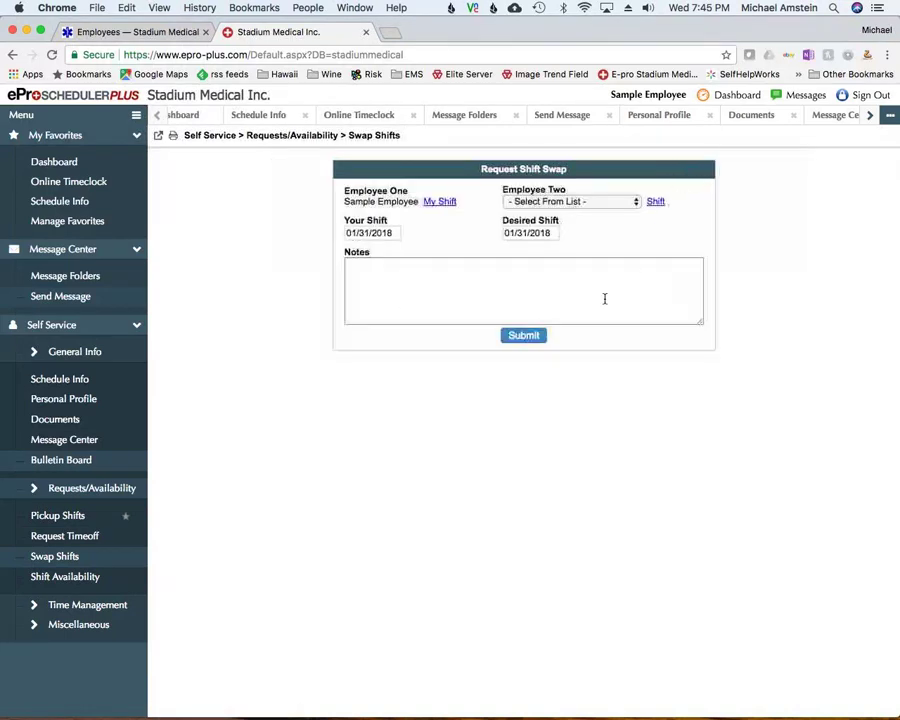
{"action": "left_click", "coordinate": [438, 203]}
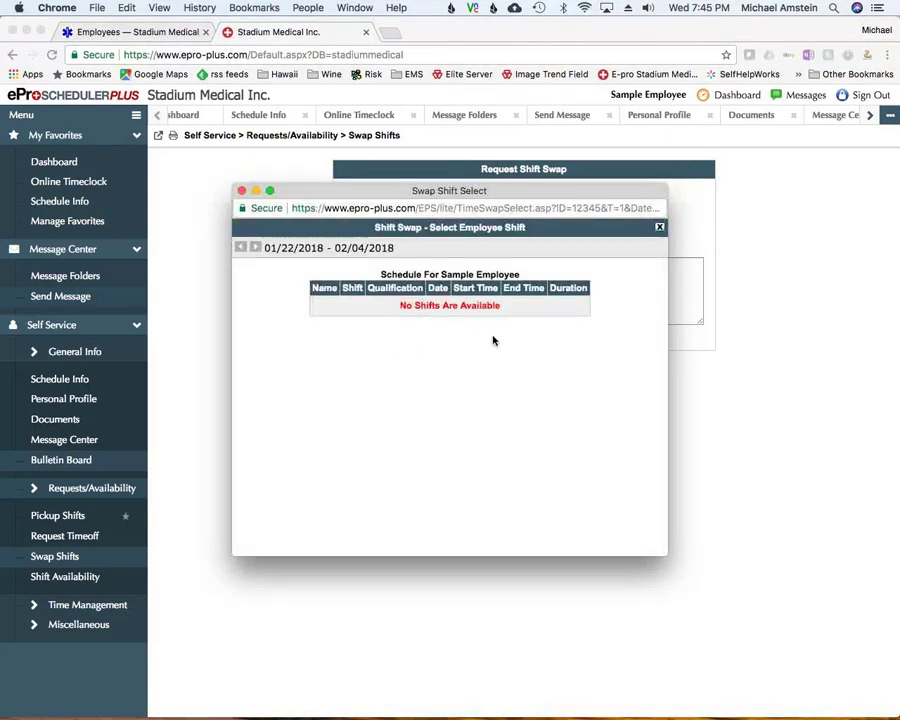
{"action": "left_click", "coordinate": [241, 190]}
Choose a coworker as Employee Two in the swap request
{"action": "left_click", "coordinate": [562, 203]}
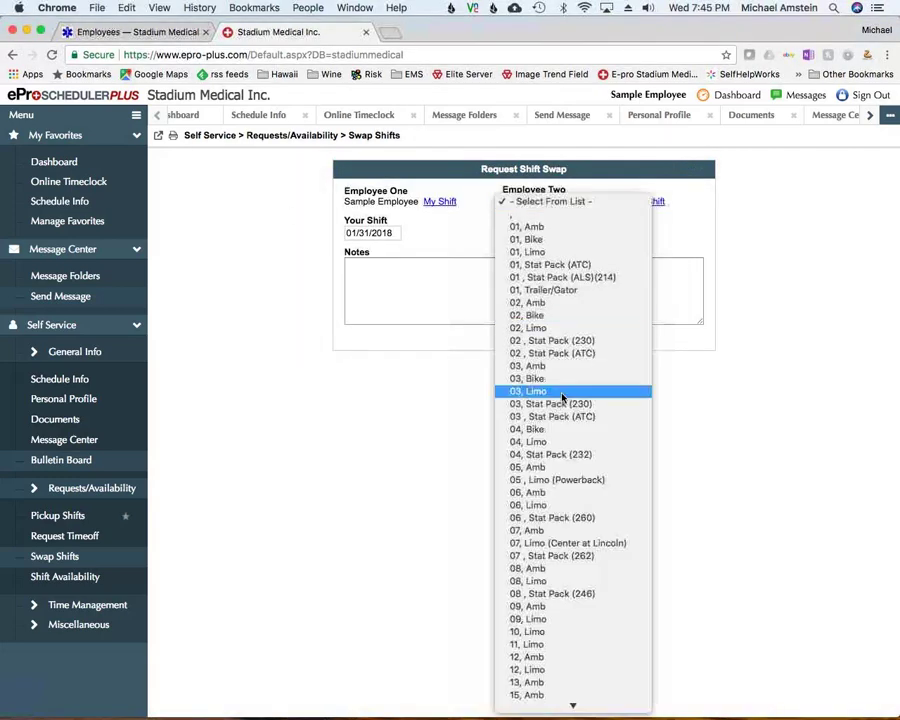
{"action": "scroll", "coordinate": [566, 426], "scroll_direction": "down", "scroll_amount": 5}
{"action": "scroll", "coordinate": [566, 426], "scroll_direction": "down", "scroll_amount": 15}
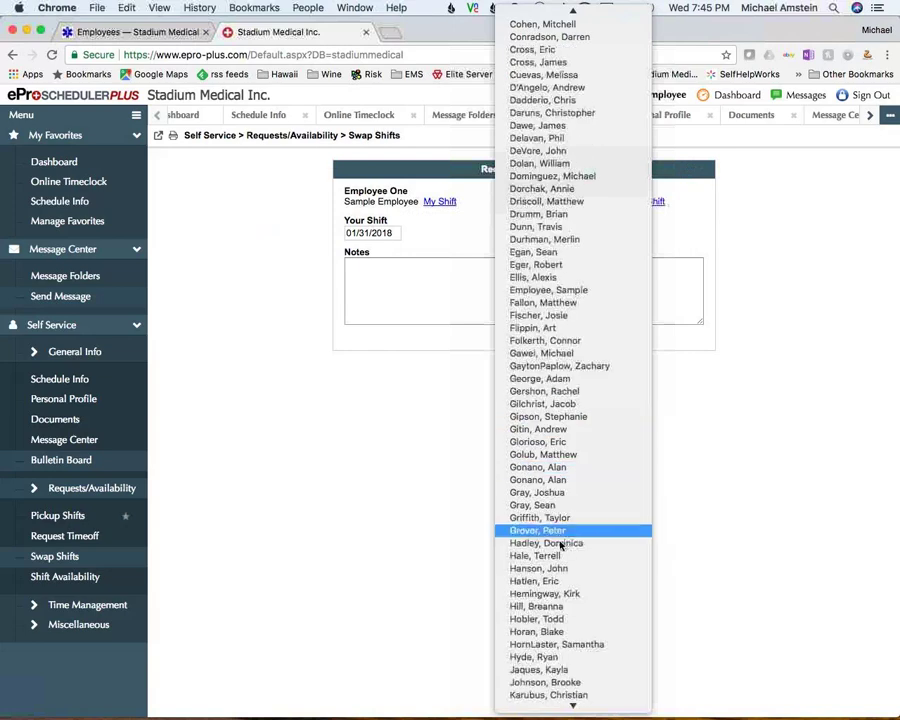
{"action": "left_click", "coordinate": [543, 482]}
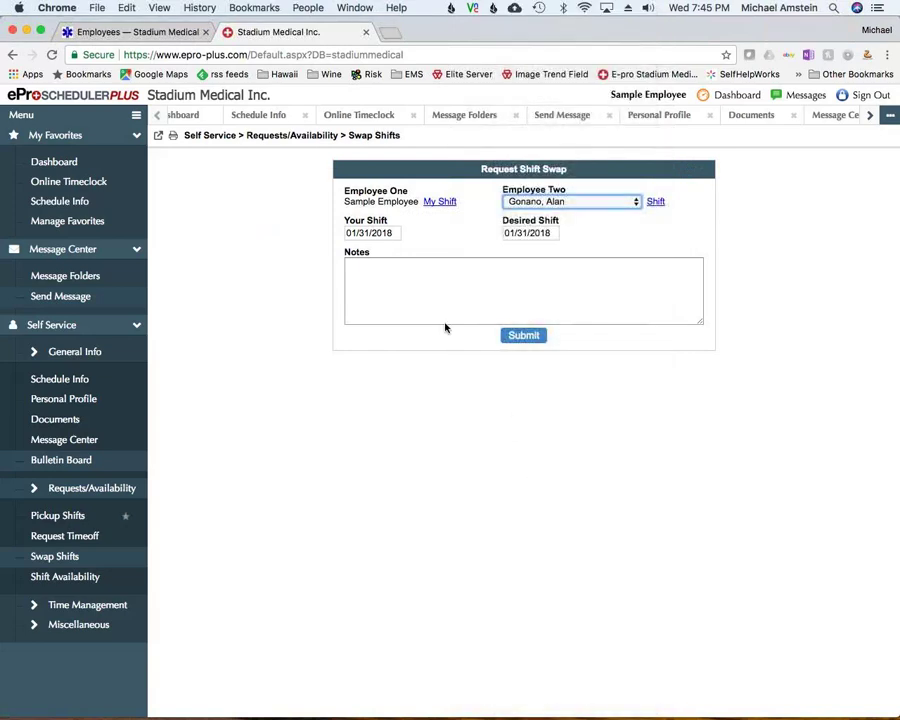
{"action": "left_click", "coordinate": [452, 293]}
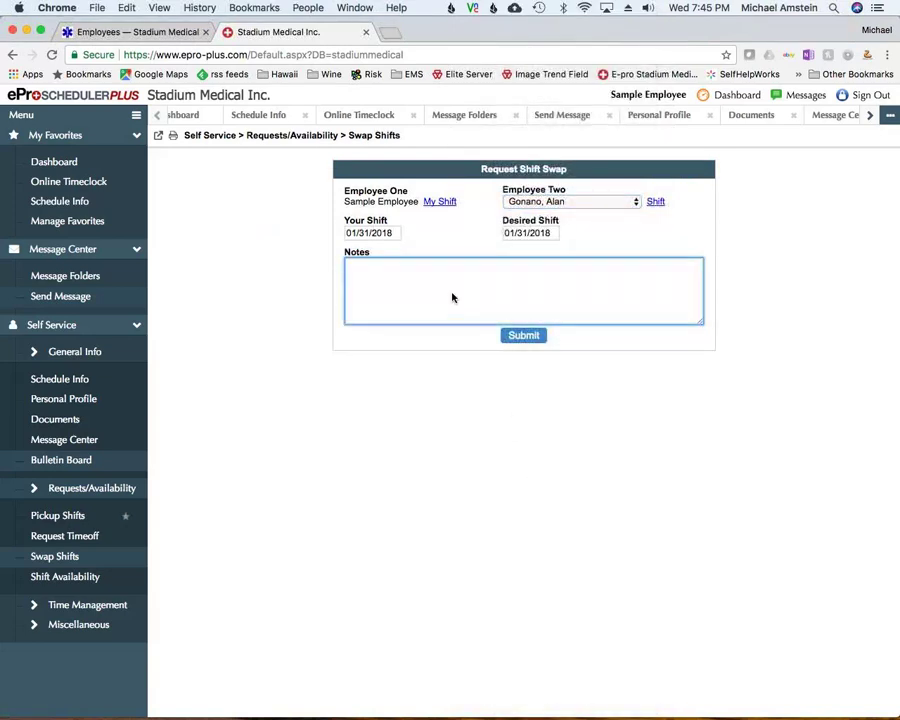
Add the swap note 'hey we agreed that you will work this for me' and check the coworker's shifts
{"action": "type", "text": "hey we agreed that you will"}
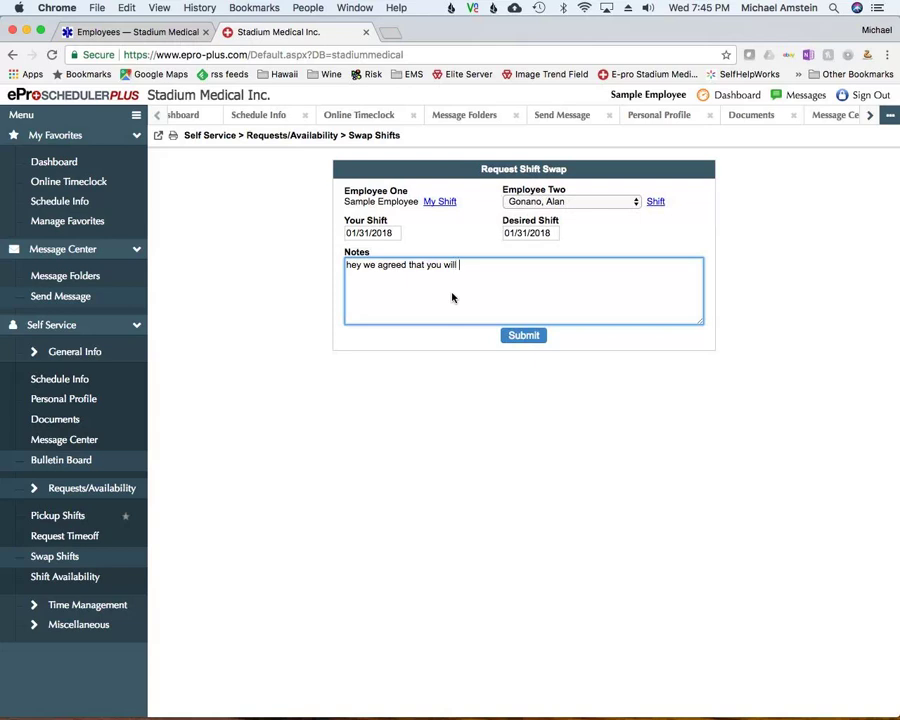
{"action": "type", "text": " work this for me"}
{"action": "left_click", "coordinate": [655, 202]}
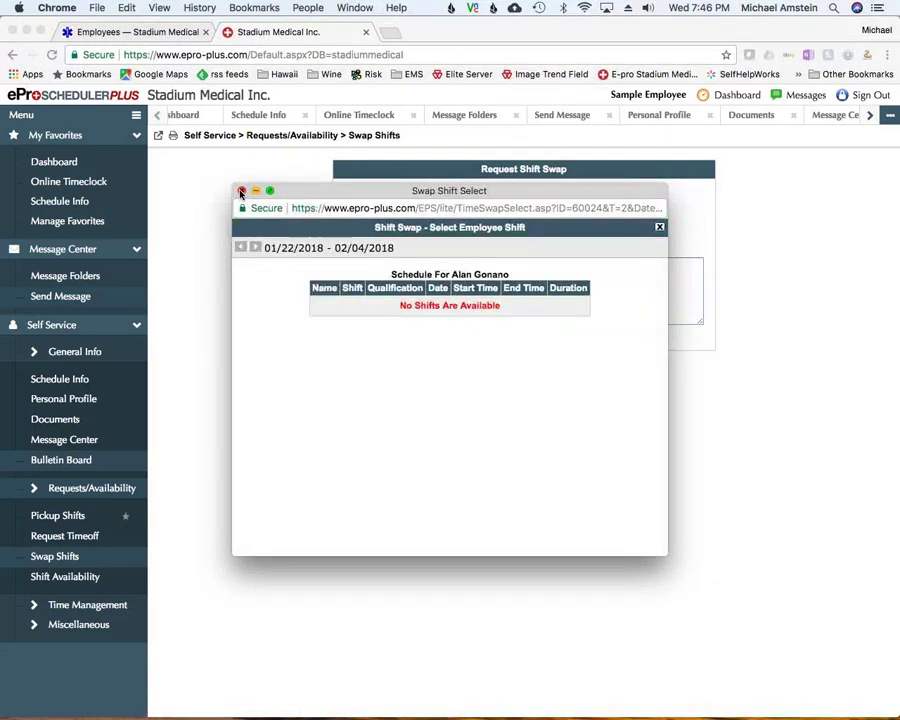
{"action": "left_click", "coordinate": [242, 191]}
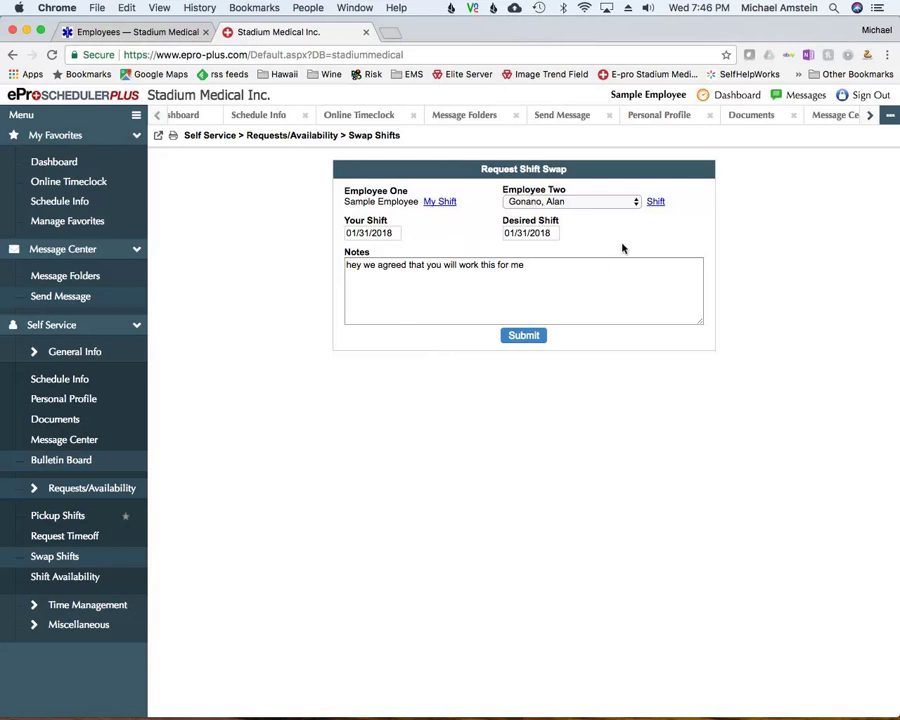
Show Shift Availability for the 02/05/2018 – 02/18/2018 date range
{"action": "left_click", "coordinate": [63, 580]}
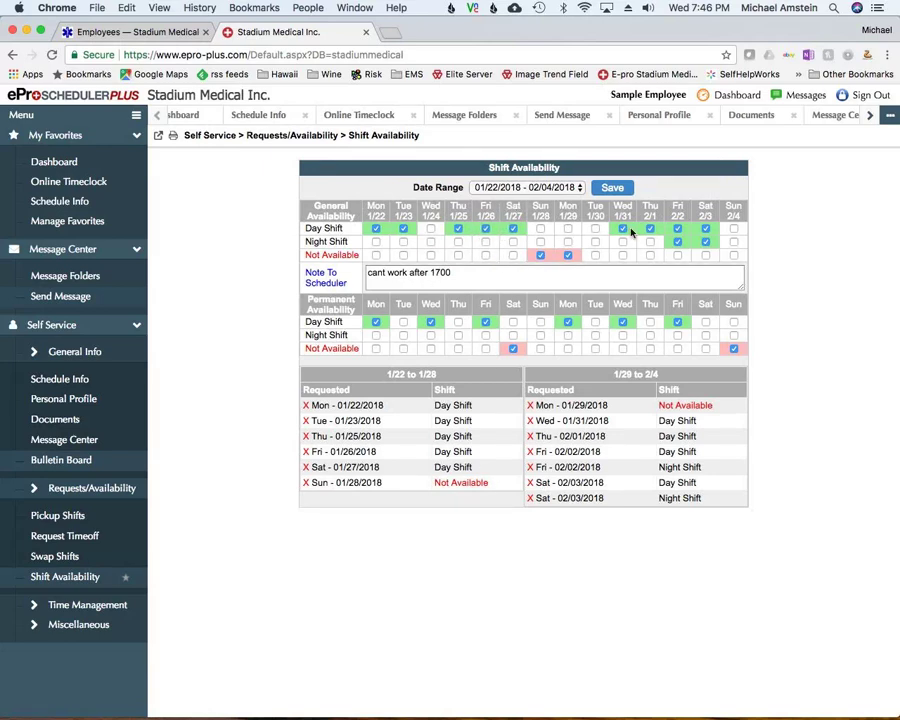
{"action": "left_click", "coordinate": [510, 189]}
{"action": "left_click", "coordinate": [510, 202]}
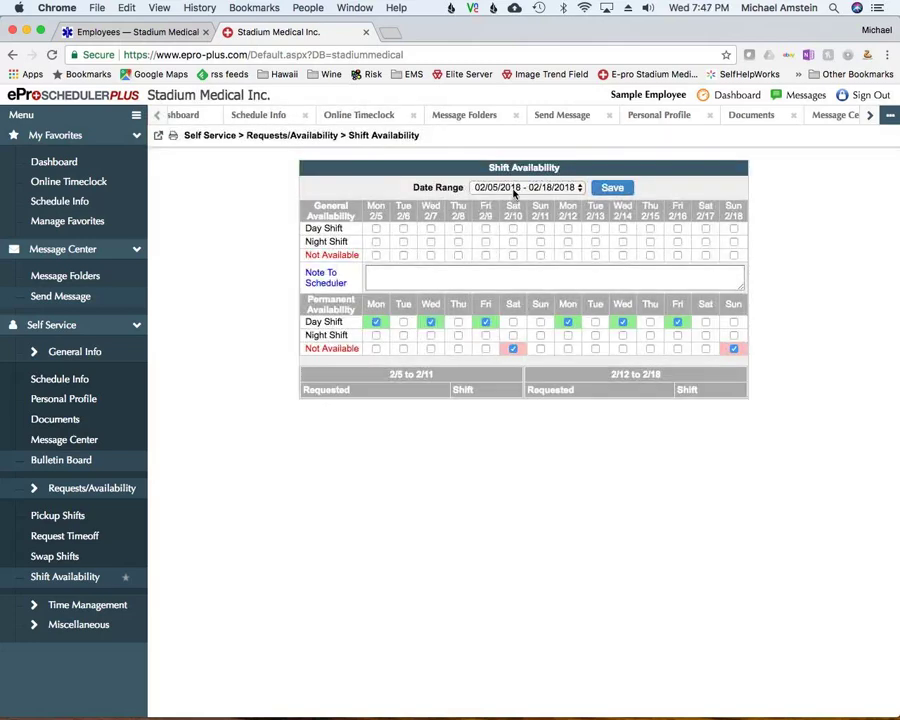
{"action": "left_click", "coordinate": [515, 189]}
{"action": "left_click", "coordinate": [515, 193]}
Mark Mon–Wed 2/5–2/7 available for day shift only, not night shift
{"action": "left_click", "coordinate": [376, 229]}
{"action": "left_click", "coordinate": [403, 229]}
{"action": "left_click", "coordinate": [431, 229]}
{"action": "left_click", "coordinate": [376, 242]}
{"action": "left_click", "coordinate": [404, 242]}
{"action": "left_click", "coordinate": [431, 242]}
{"action": "left_click", "coordinate": [430, 276]}
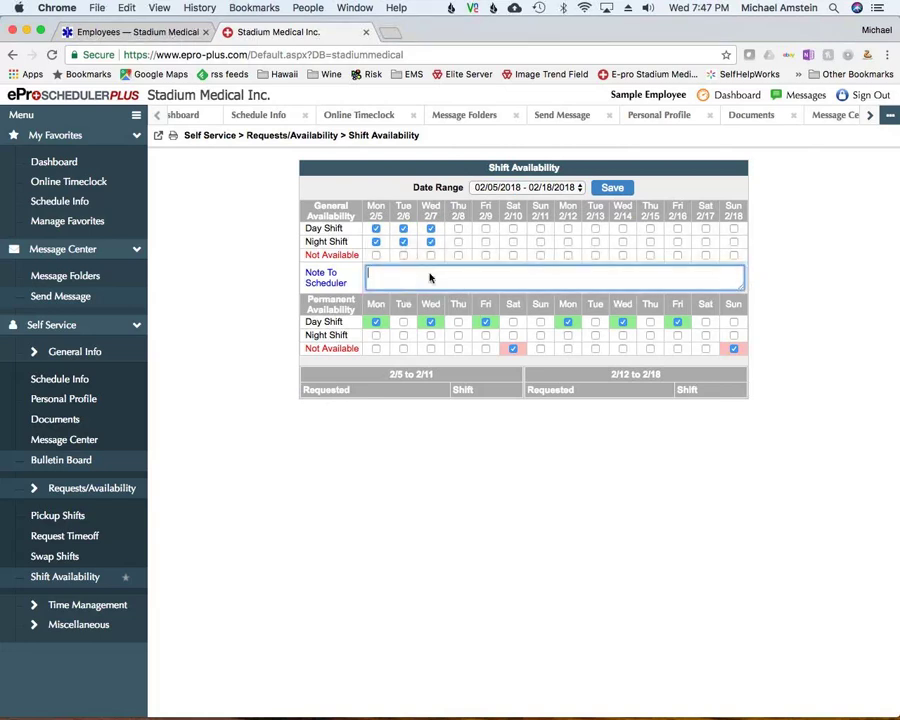
{"action": "left_click", "coordinate": [376, 242]}
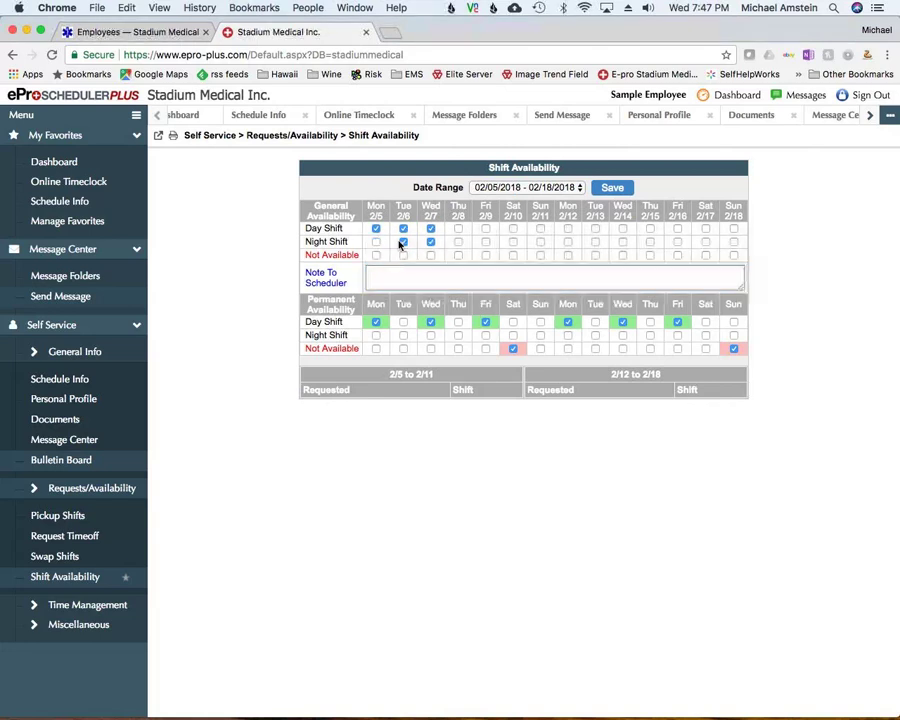
{"action": "left_click", "coordinate": [403, 242]}
{"action": "left_click", "coordinate": [431, 242]}
Add a scheduler note about being off by 1900, mark 2/10–2/12 not available, and save
{"action": "left_click", "coordinate": [424, 273]}
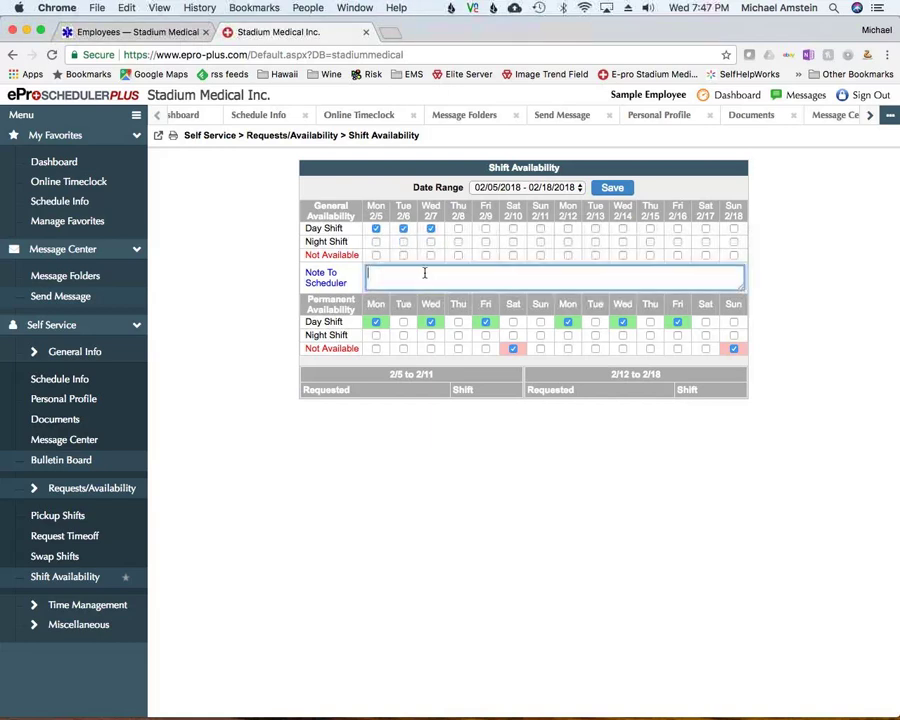
{"action": "type", "text": "work me as much as you can but I have to be off by 1900"}
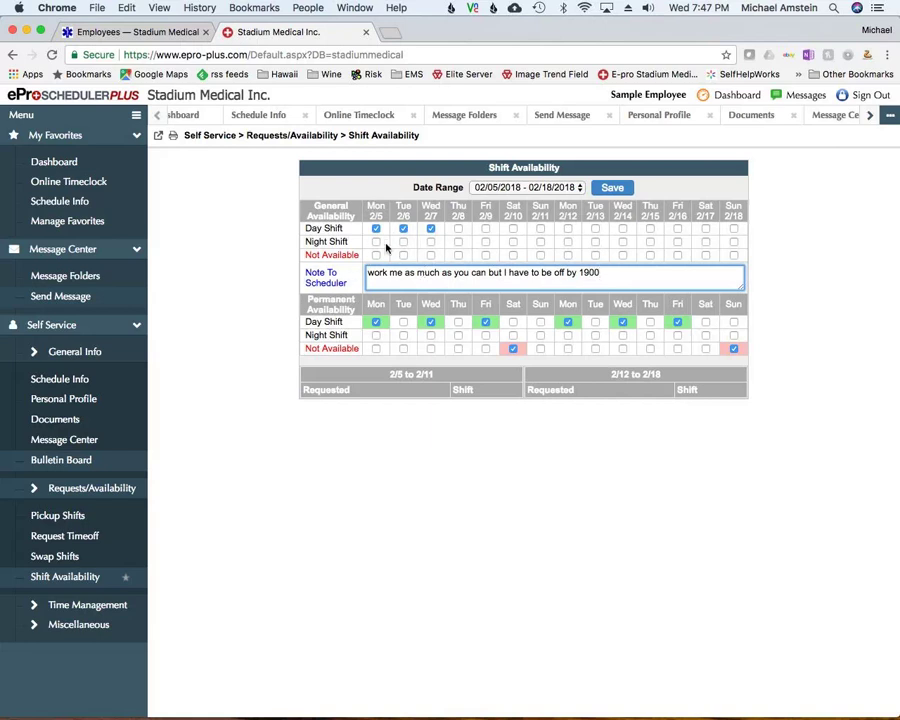
{"action": "left_click", "coordinate": [513, 255]}
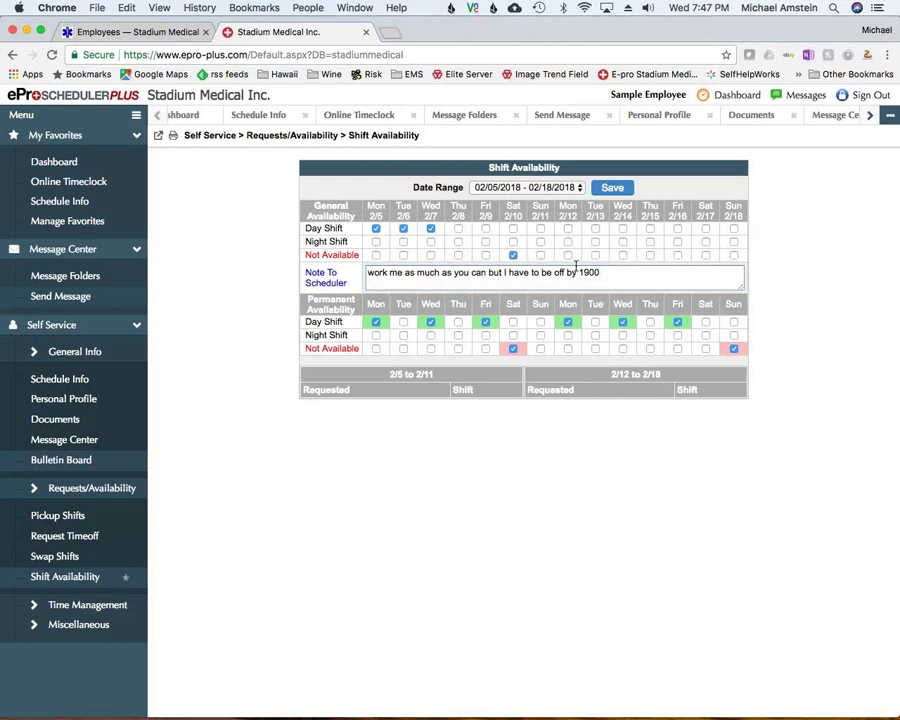
{"action": "left_click", "coordinate": [540, 256]}
{"action": "left_click", "coordinate": [567, 256]}
{"action": "left_click", "coordinate": [611, 190]}
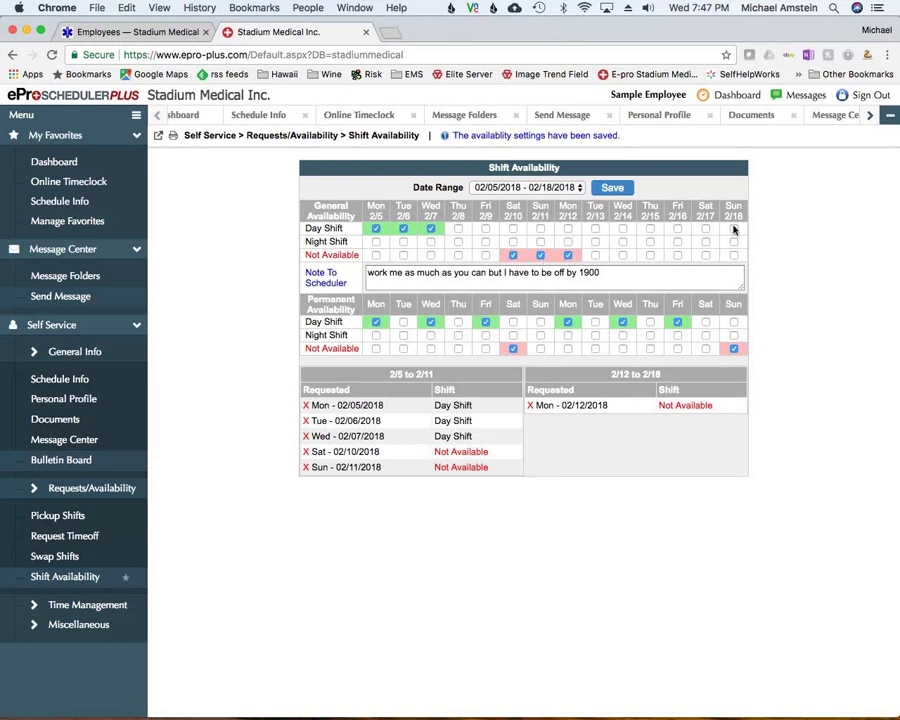
Move permanent unavailability from Saturday to Sunday on 01/22–02/04, then view 02/19–03/04/2018
{"action": "left_click", "coordinate": [497, 187]}
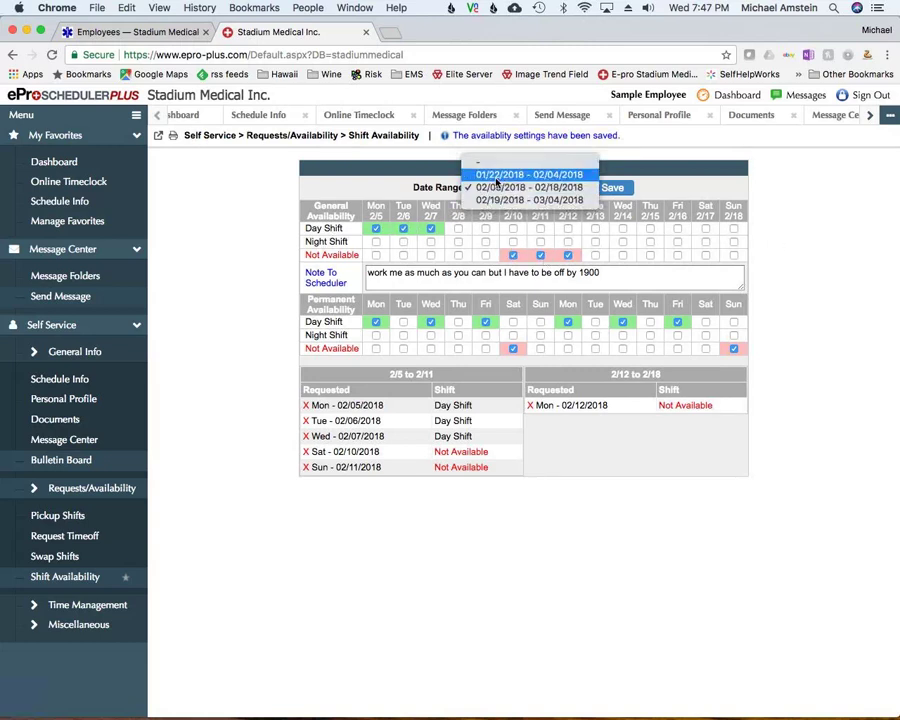
{"action": "left_click", "coordinate": [496, 175]}
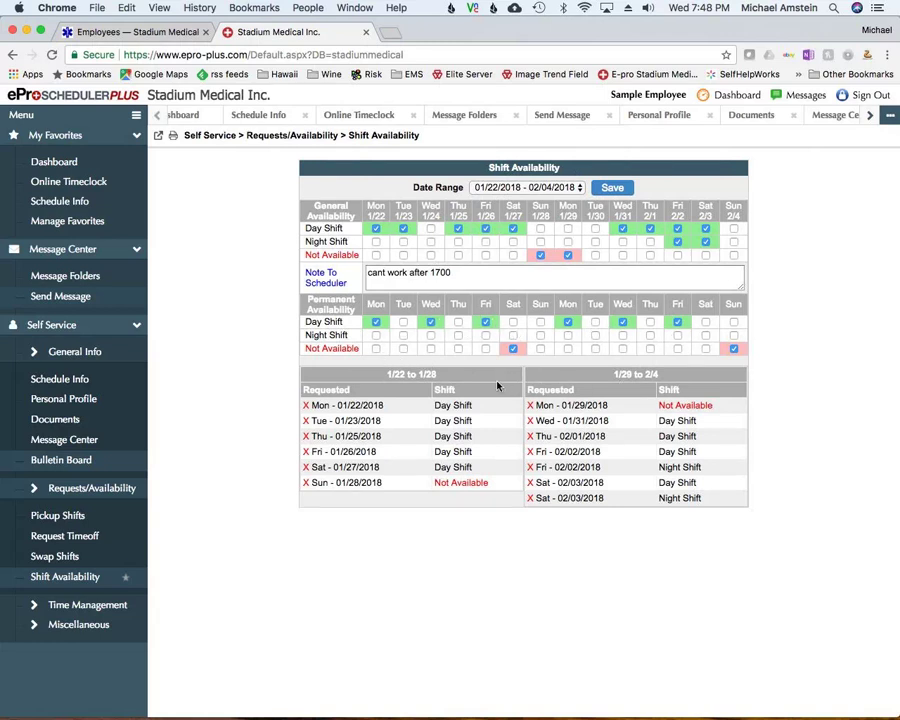
{"action": "left_click", "coordinate": [512, 350]}
{"action": "left_click", "coordinate": [541, 349]}
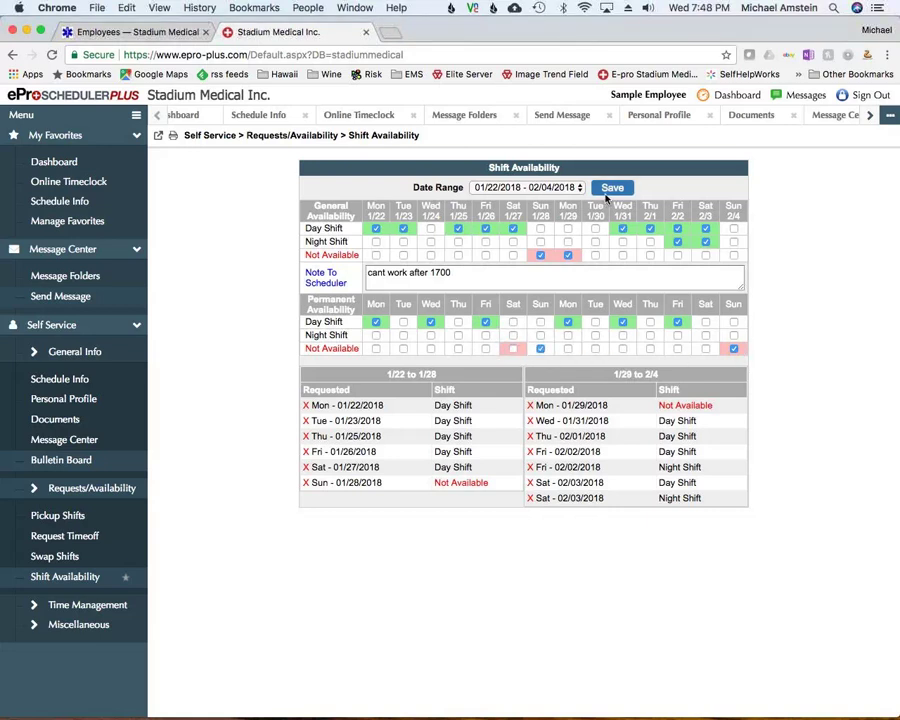
{"action": "left_click", "coordinate": [530, 188]}
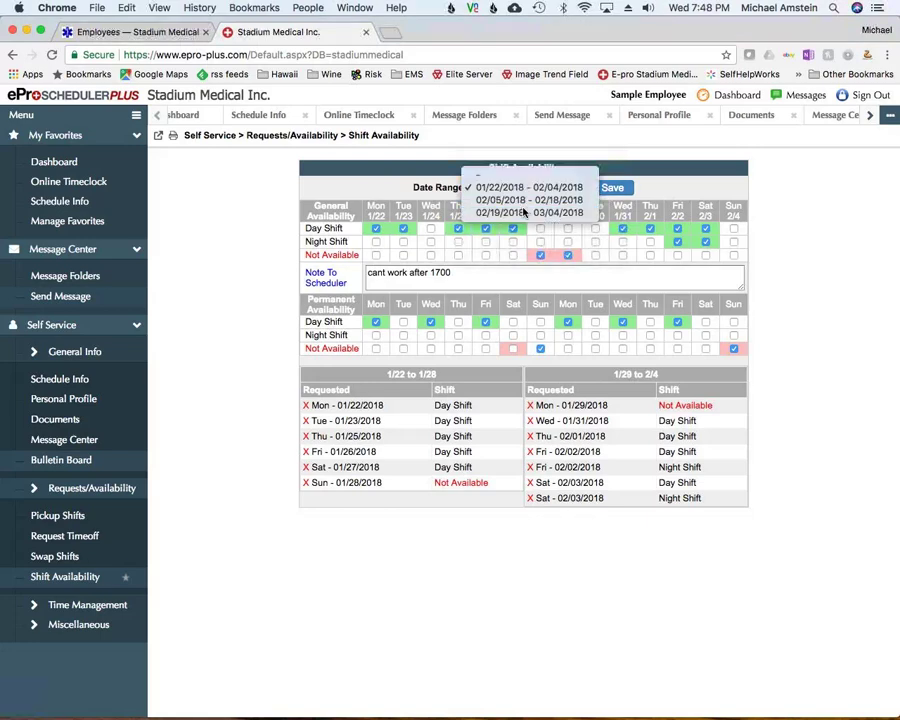
{"action": "left_click", "coordinate": [523, 212]}
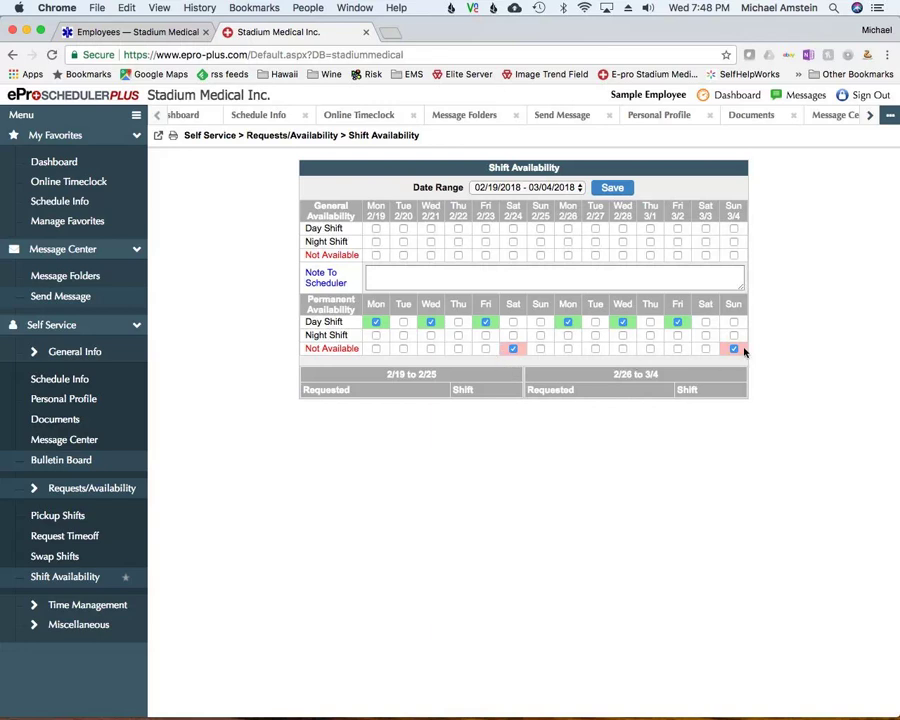
Save permanent Not Available on Sunday instead of Saturday
{"action": "left_click", "coordinate": [541, 349]}
{"action": "left_click", "coordinate": [513, 349]}
{"action": "left_click", "coordinate": [610, 192]}
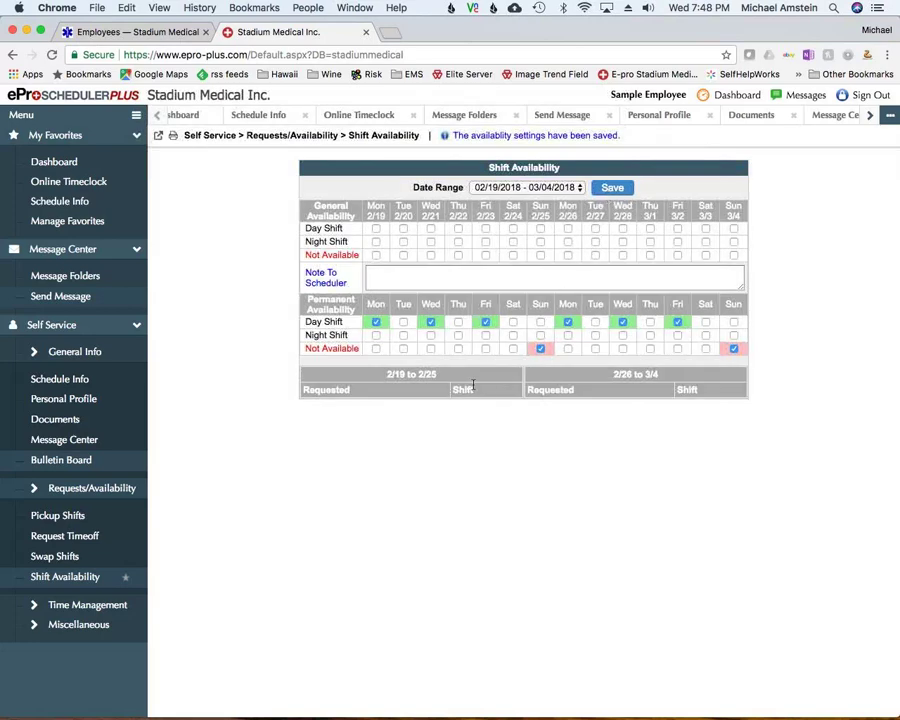
{"action": "left_click", "coordinate": [541, 350]}
{"action": "left_click", "coordinate": [611, 191]}
{"action": "left_click", "coordinate": [540, 349]}
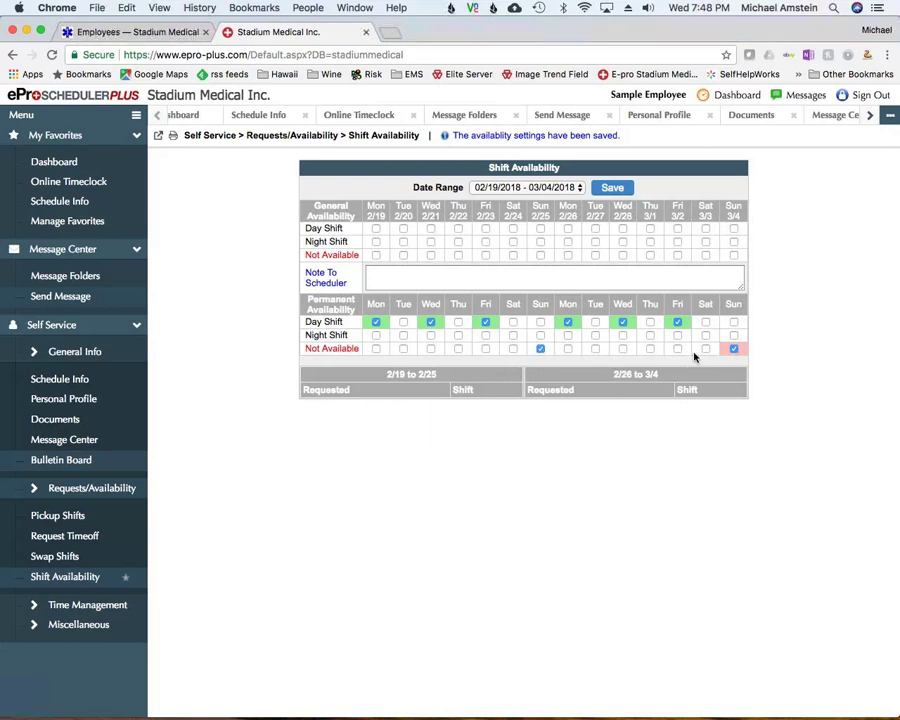
{"action": "left_click", "coordinate": [606, 193]}
Look at the 02/05–02/18 range, then return to 01/22/2018 – 02/04/2018
{"action": "left_click", "coordinate": [521, 188]}
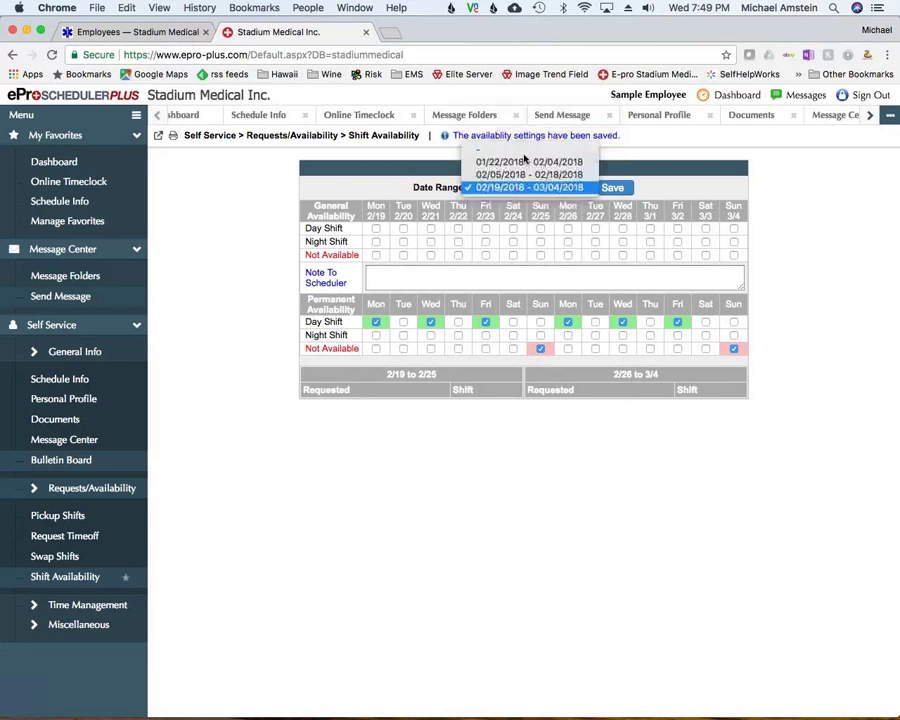
{"action": "left_click", "coordinate": [519, 188]}
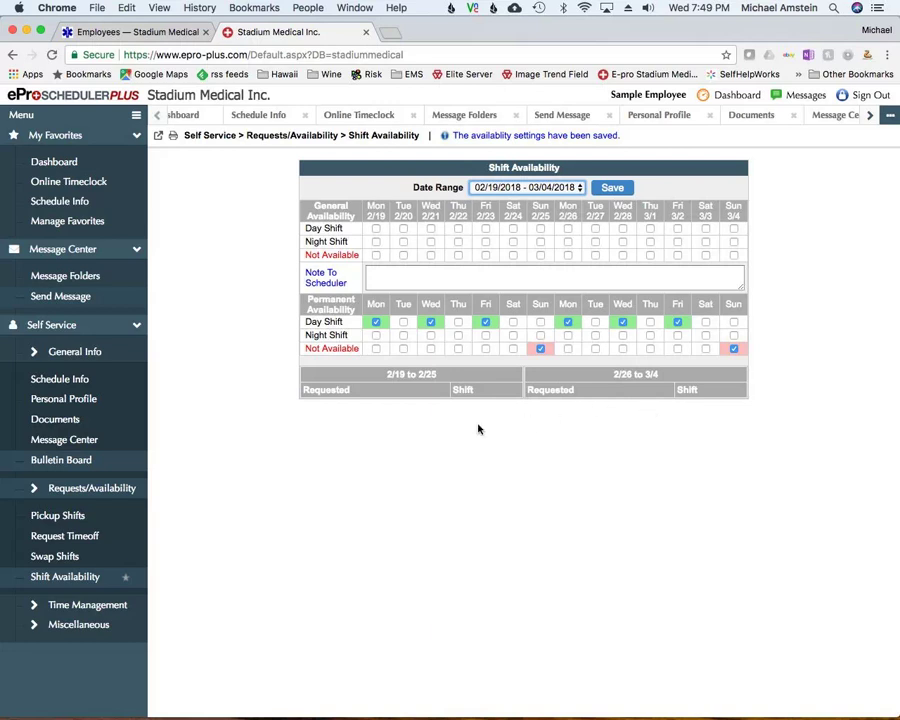
{"action": "left_click", "coordinate": [527, 187]}
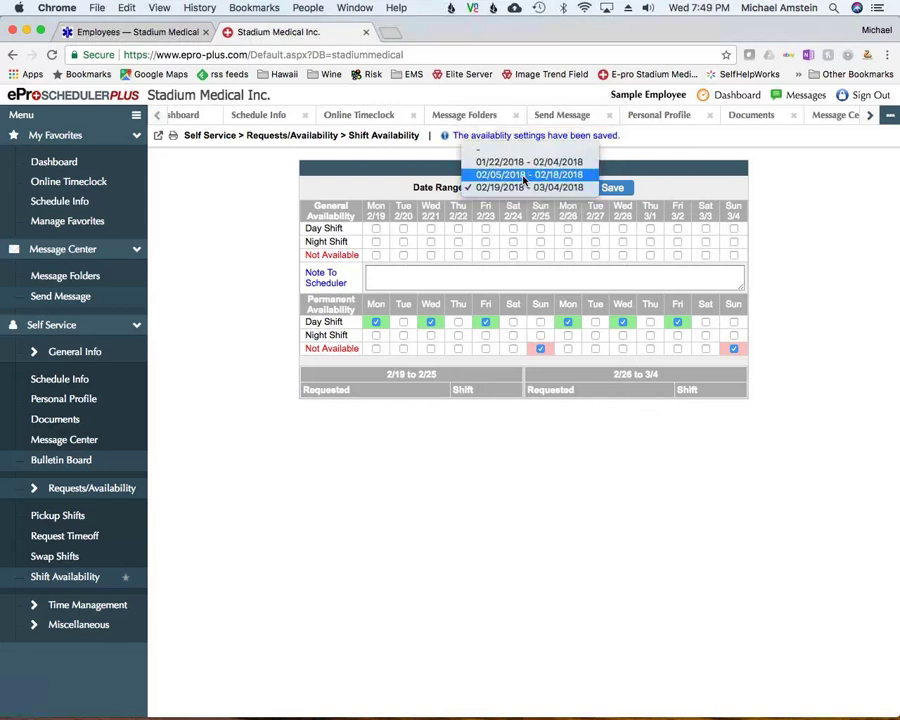
{"action": "left_click", "coordinate": [524, 175]}
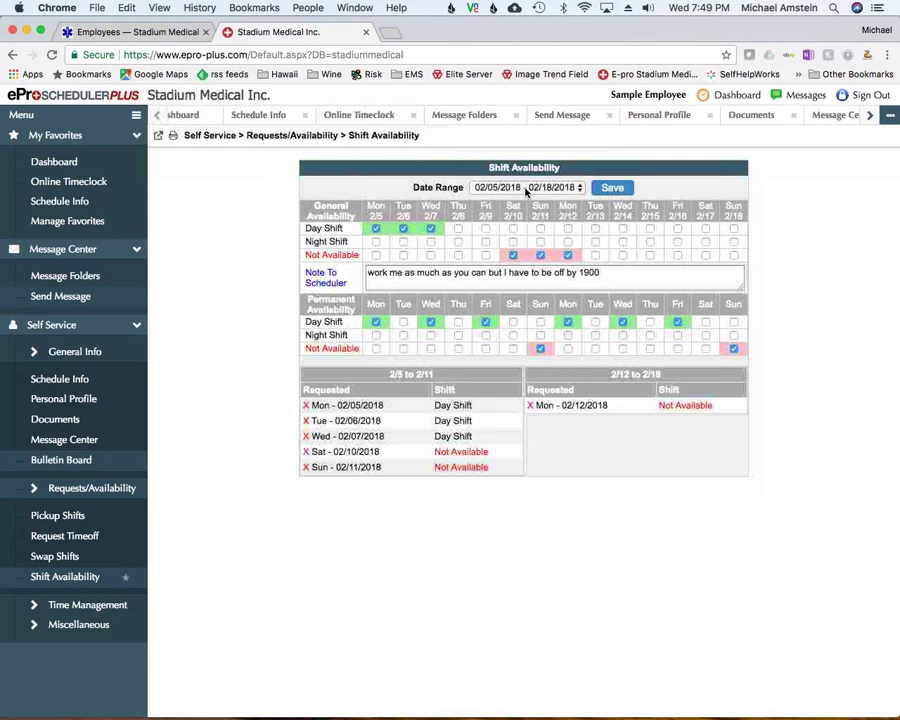
{"action": "left_click", "coordinate": [526, 188]}
{"action": "left_click", "coordinate": [527, 172]}
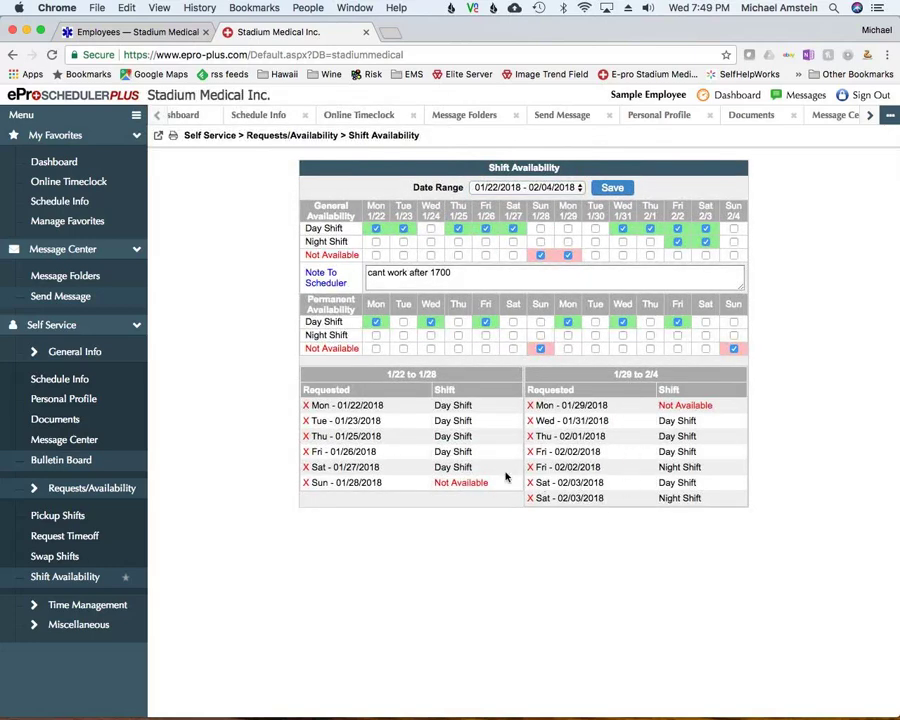
Delete the Mon 01/22/2018 Day Shift availability request
{"action": "left_click", "coordinate": [306, 409]}
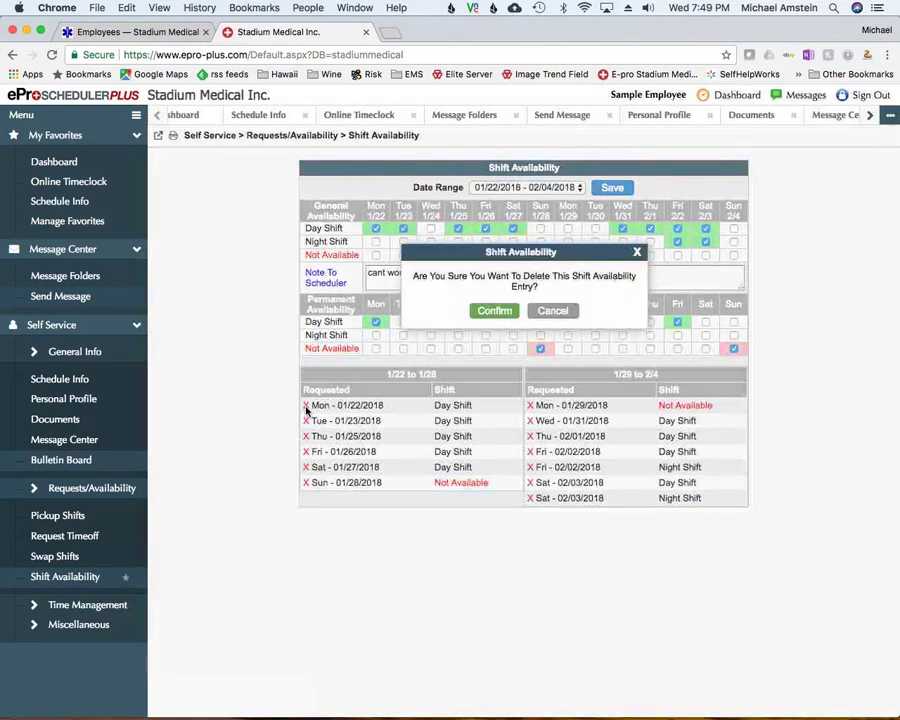
{"action": "left_click", "coordinate": [512, 314]}
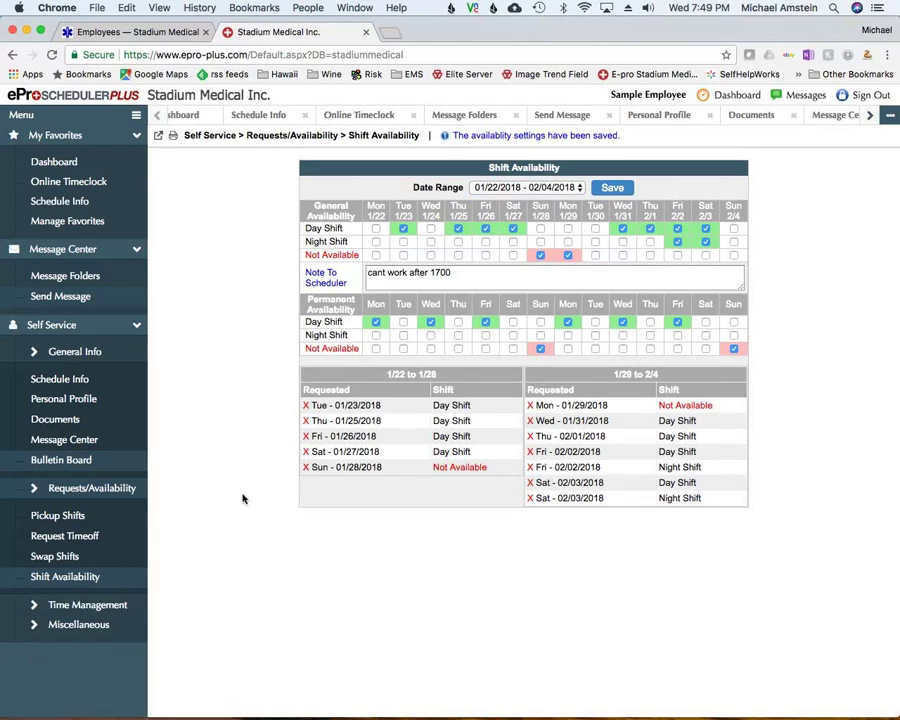
{"action": "left_click", "coordinate": [36, 604]}
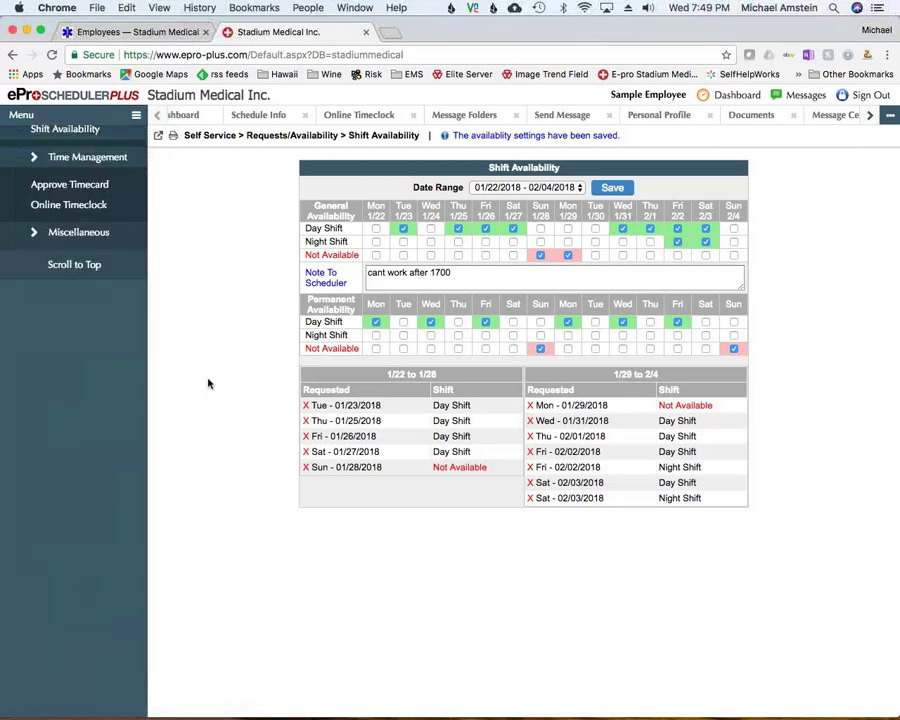
Open Approve Timecard for the week 01/22/2018 – 01/28/2018
{"action": "left_click", "coordinate": [82, 193]}
{"action": "scroll", "coordinate": [82, 193], "scroll_direction": "up", "scroll_amount": 5}
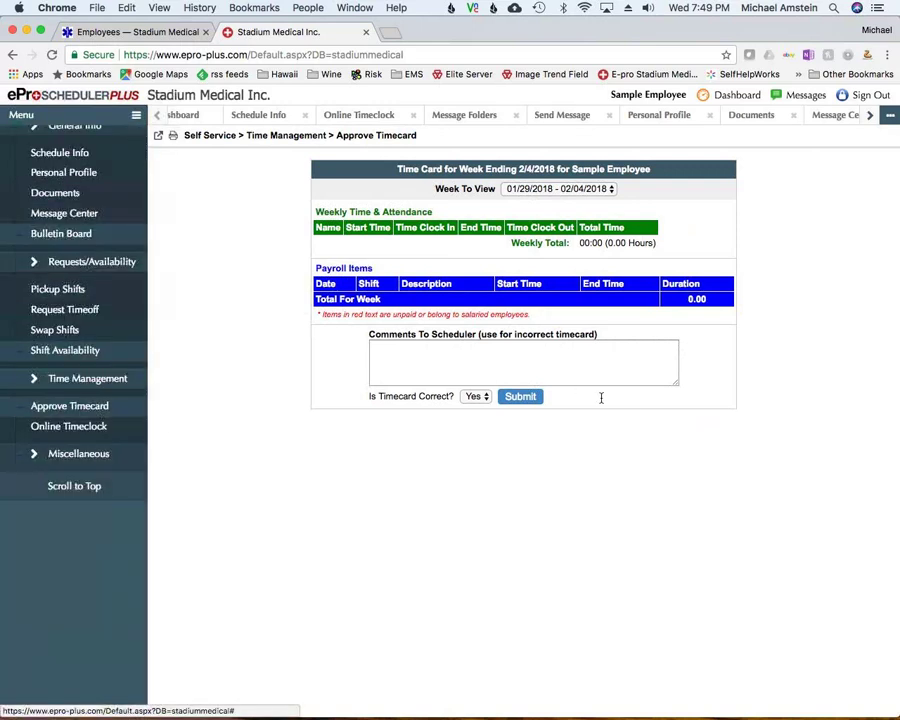
{"action": "left_click", "coordinate": [518, 189]}
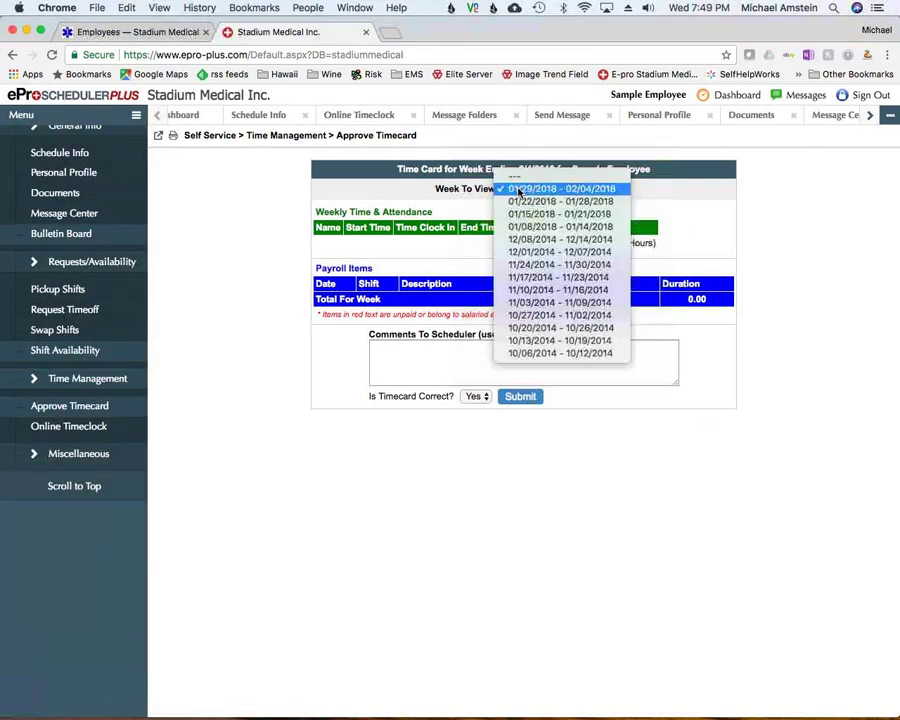
{"action": "left_click", "coordinate": [521, 204]}
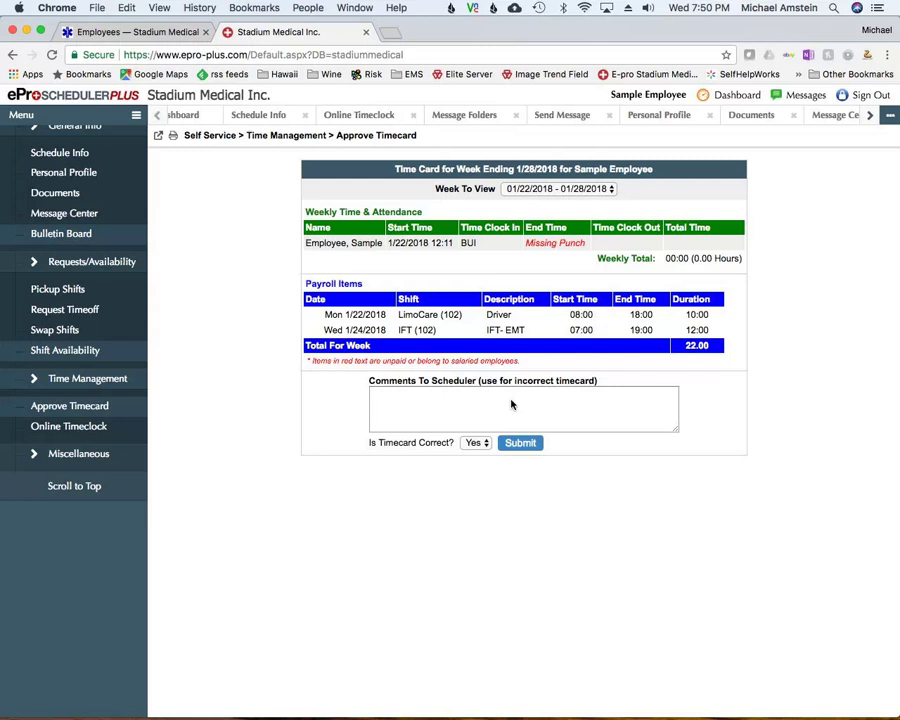
Mark the timecard as not correct and comment 'efr2e4fr234fr234' to the scheduler
{"action": "left_click", "coordinate": [430, 400]}
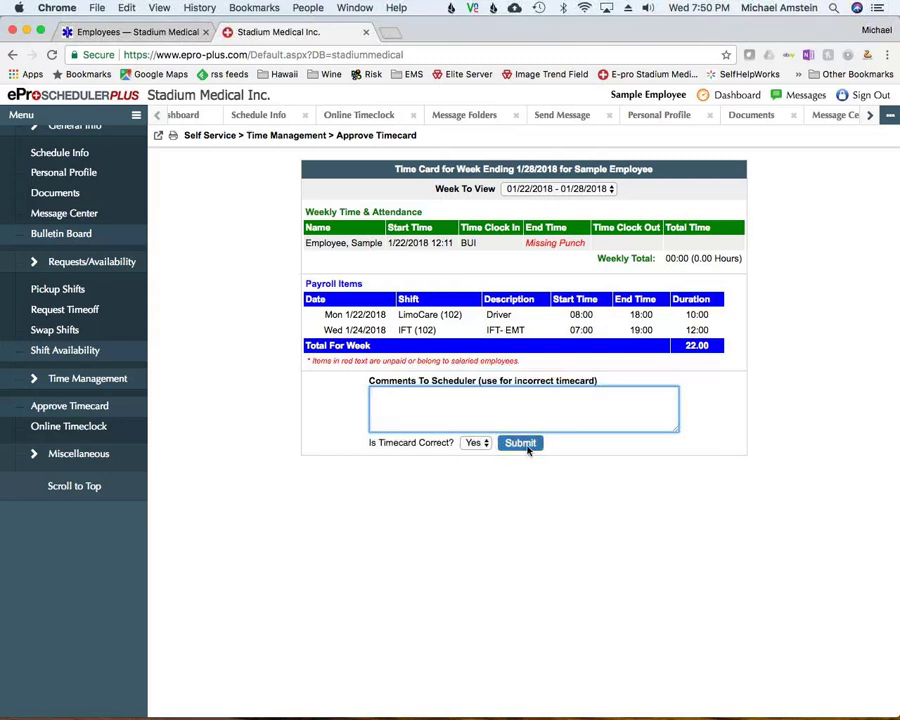
{"action": "left_click", "coordinate": [476, 443]}
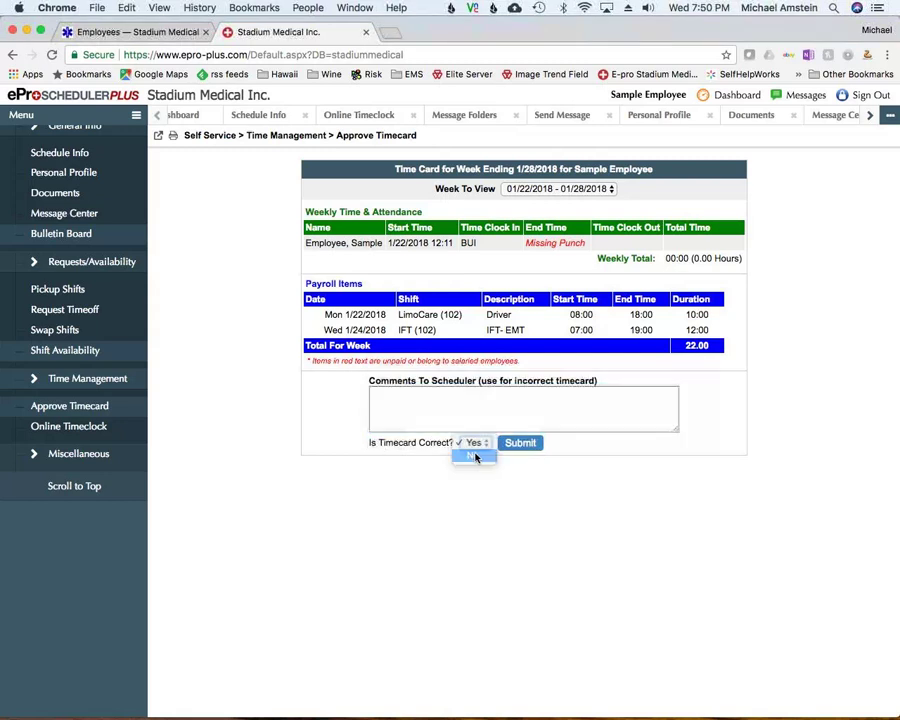
{"action": "left_click", "coordinate": [474, 457]}
{"action": "left_click", "coordinate": [438, 399]}
{"action": "type", "text": "efr2e4fr234fr234"}
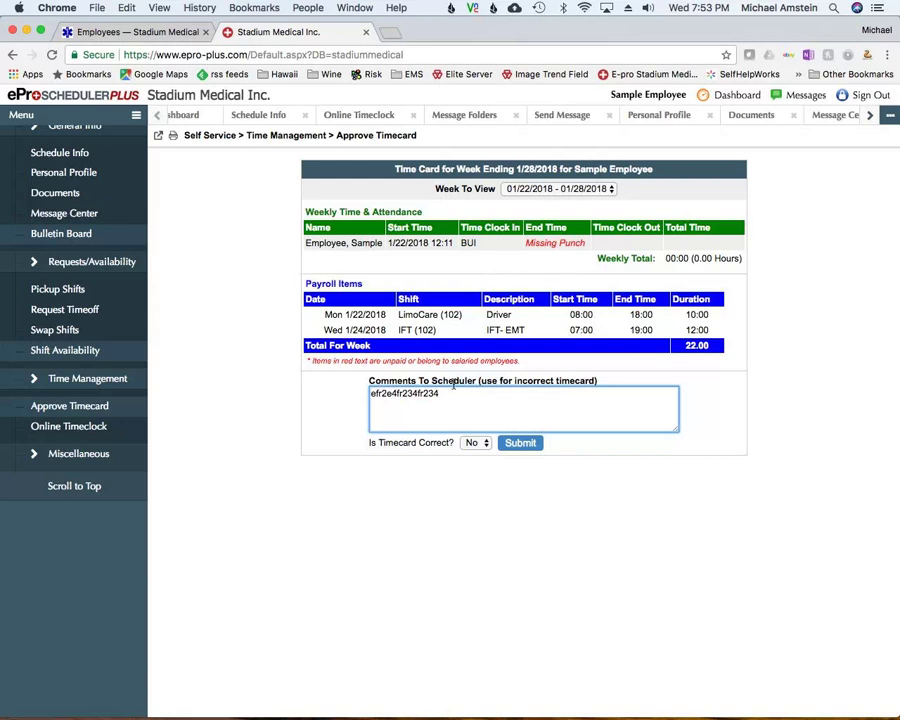
Open the Online Timeclock page and expand the Miscellaneous sidebar section
{"action": "left_click", "coordinate": [78, 427]}
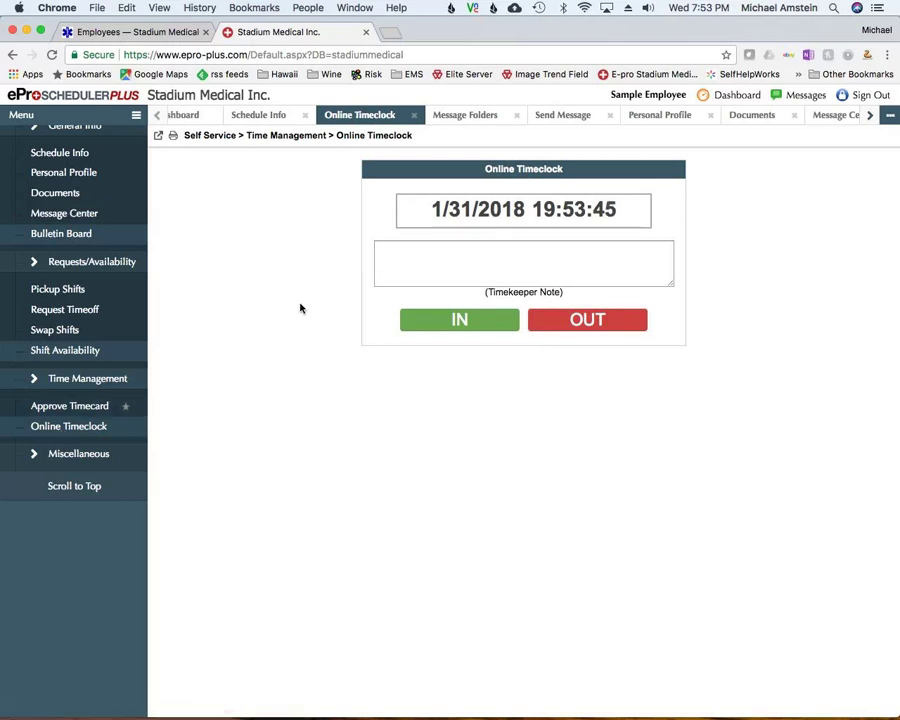
{"action": "left_click", "coordinate": [72, 456]}
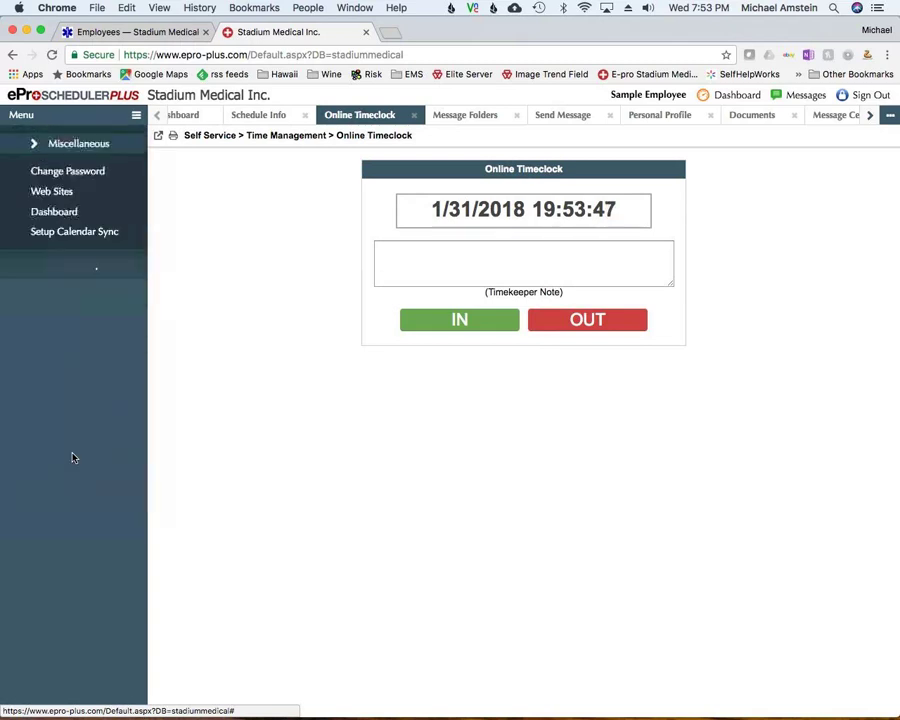
Visit Change Password, Web Sites and the Dashboard, then open the Setup Calendar Sync page
{"action": "left_click", "coordinate": [86, 161]}
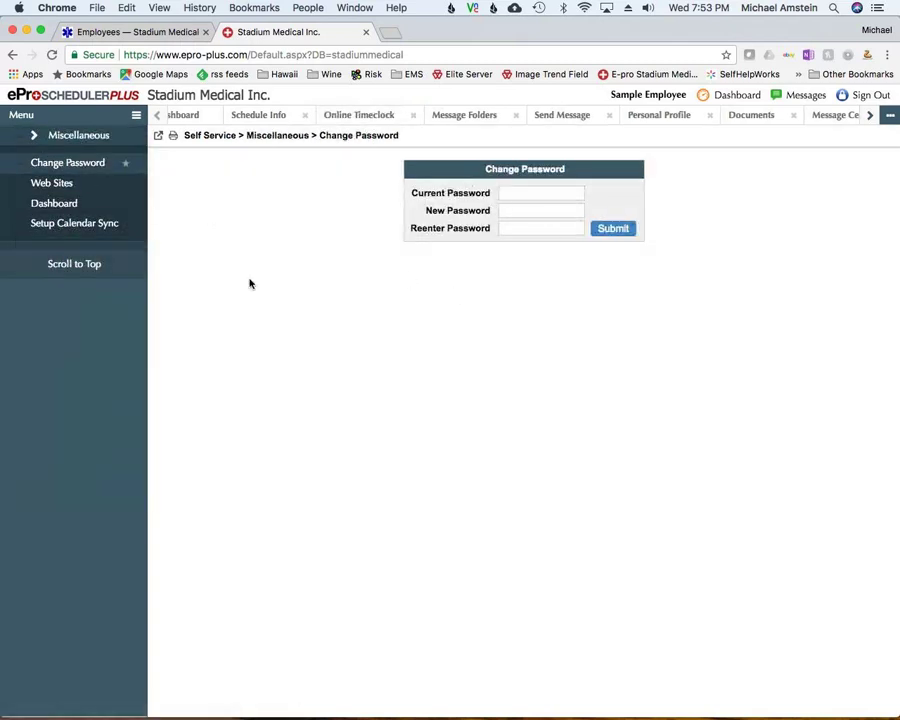
{"action": "left_click", "coordinate": [56, 185]}
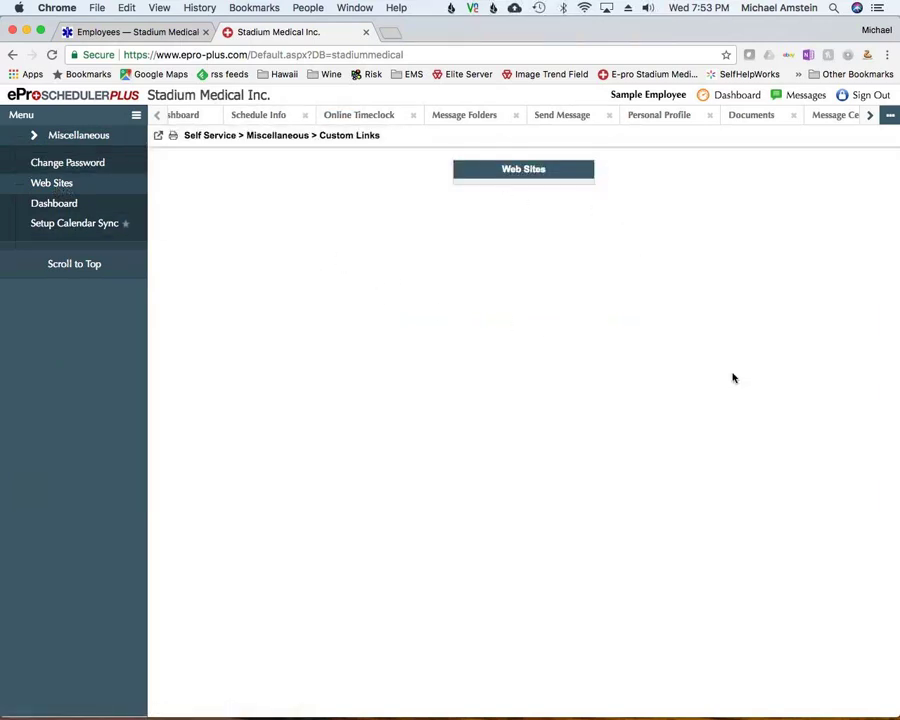
{"action": "left_click", "coordinate": [54, 205]}
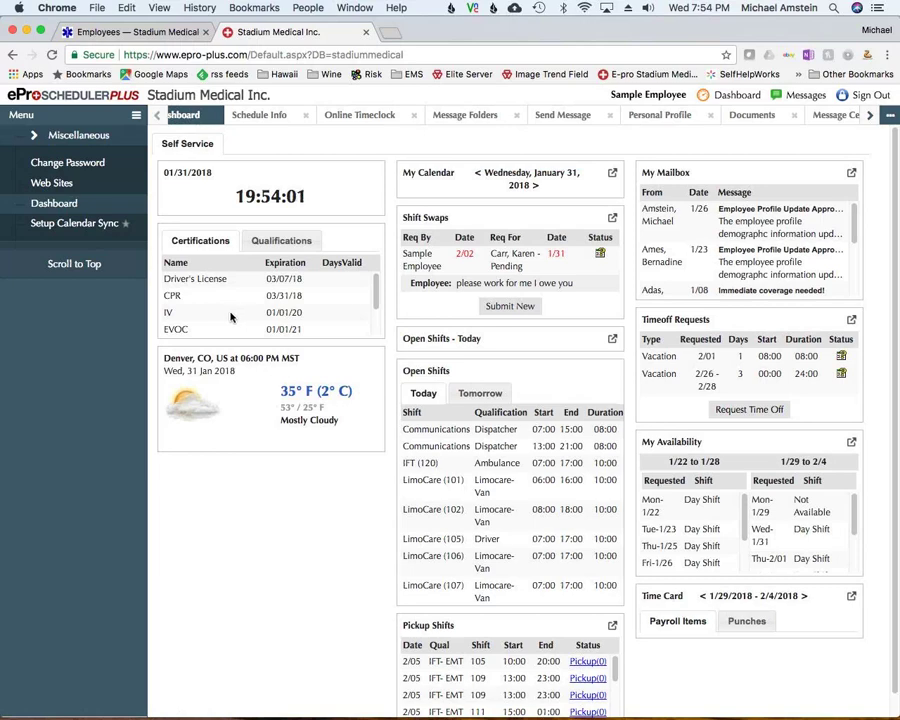
{"action": "left_click", "coordinate": [72, 225]}
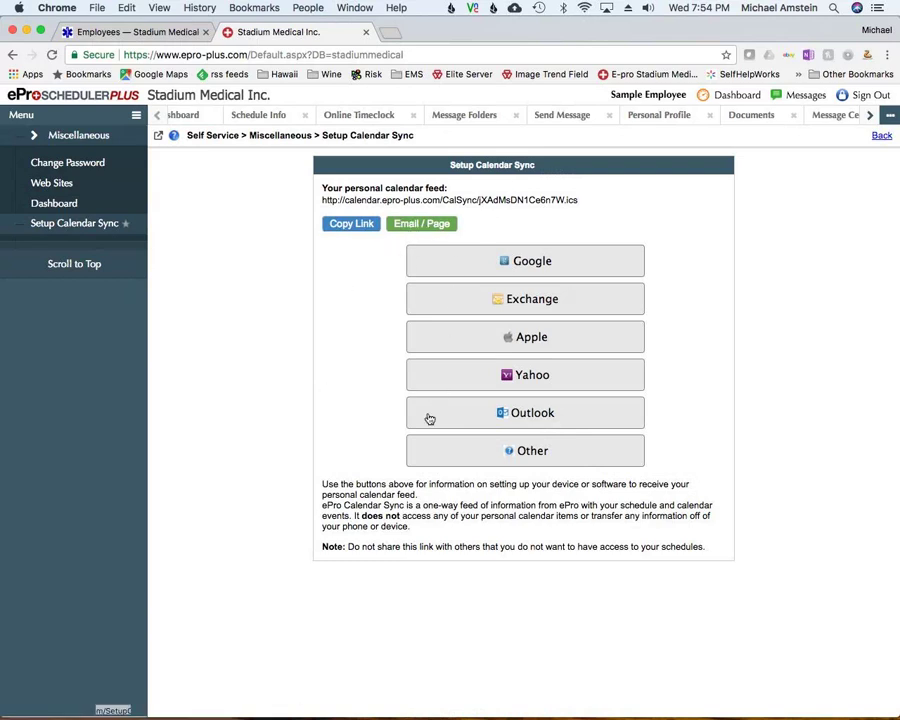
Read through the Apple device setup help and close it
{"action": "left_click", "coordinate": [541, 340]}
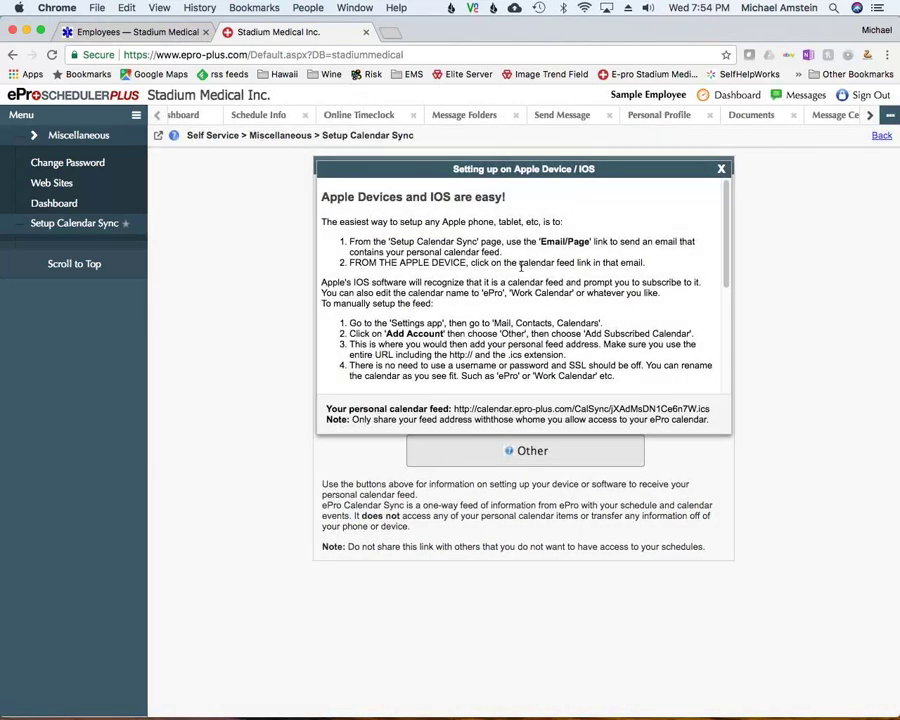
{"action": "scroll", "coordinate": [518, 270], "scroll_direction": "down", "scroll_amount": 5}
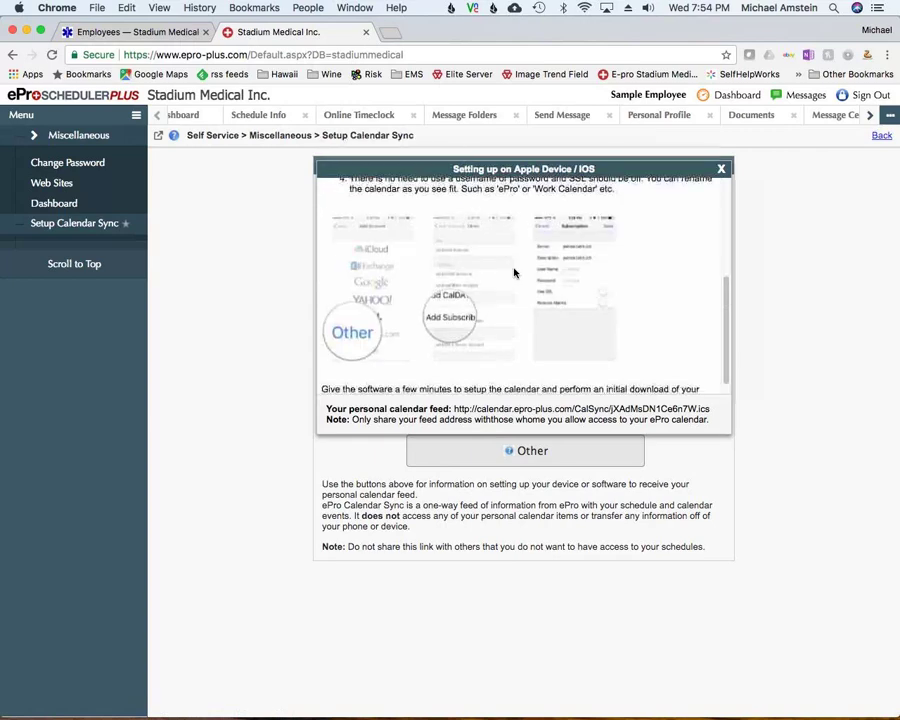
{"action": "scroll", "coordinate": [514, 272], "scroll_direction": "up", "scroll_amount": 5}
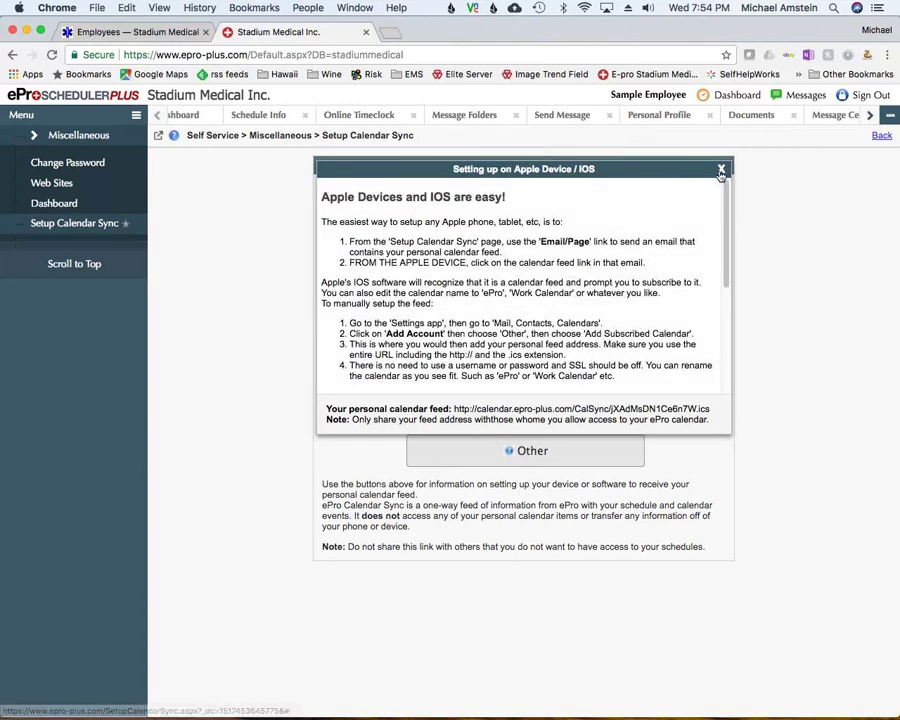
{"action": "left_click", "coordinate": [721, 173]}
Copy the personal calendar feed link, then review and close the Apple help again
{"action": "left_click", "coordinate": [350, 223]}
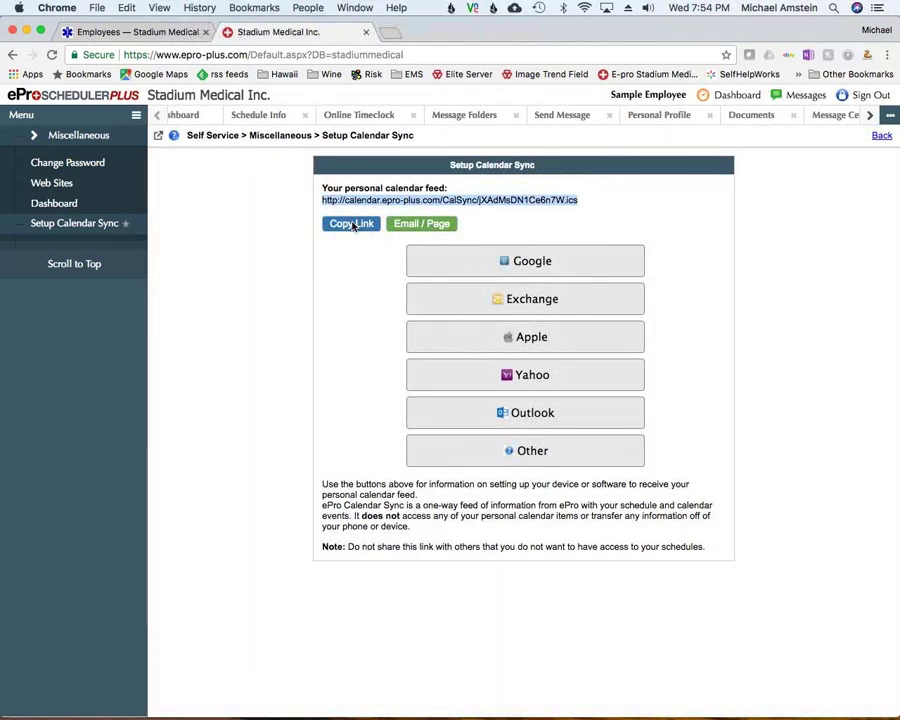
{"action": "left_click", "coordinate": [504, 340]}
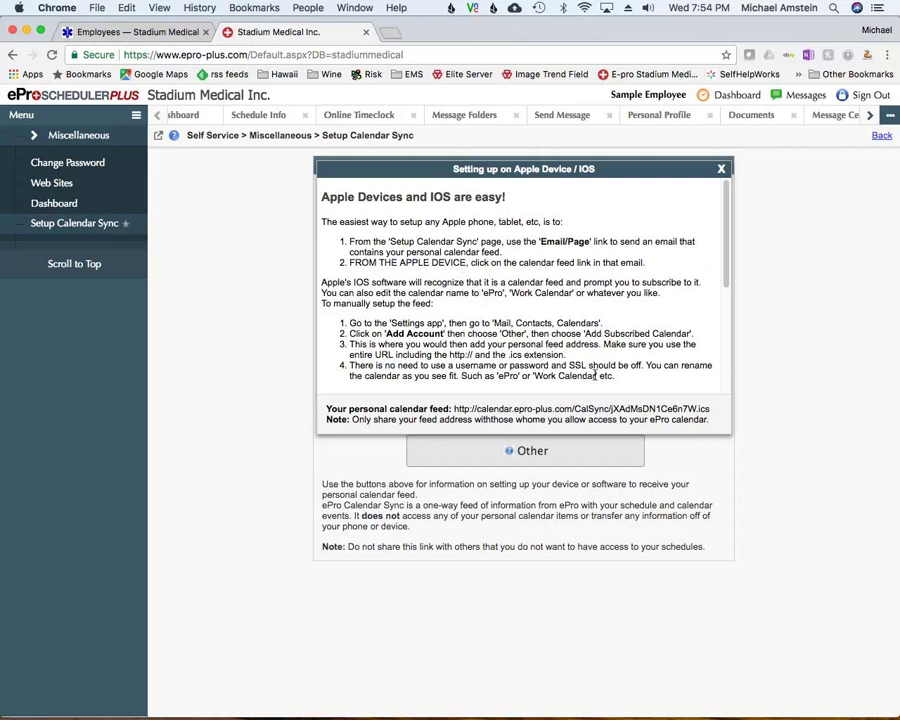
{"action": "left_click", "coordinate": [721, 169]}
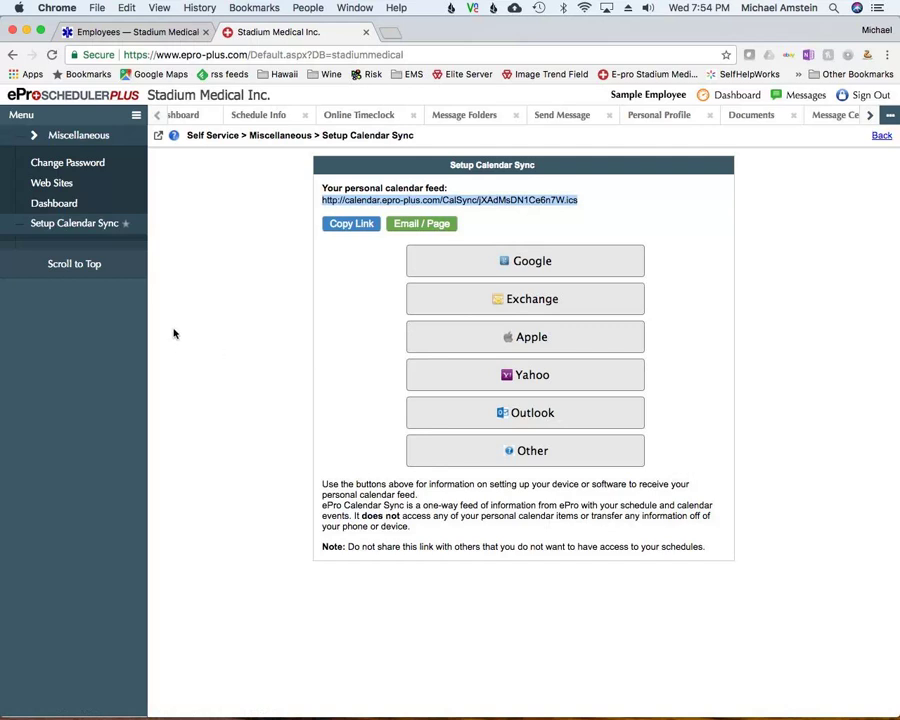
Close ten unneeded tabs, from Send Message, Message Folders and Personal Profile through Swap Shifts
{"action": "left_click", "coordinate": [597, 115]}
{"action": "left_click", "coordinate": [516, 115]}
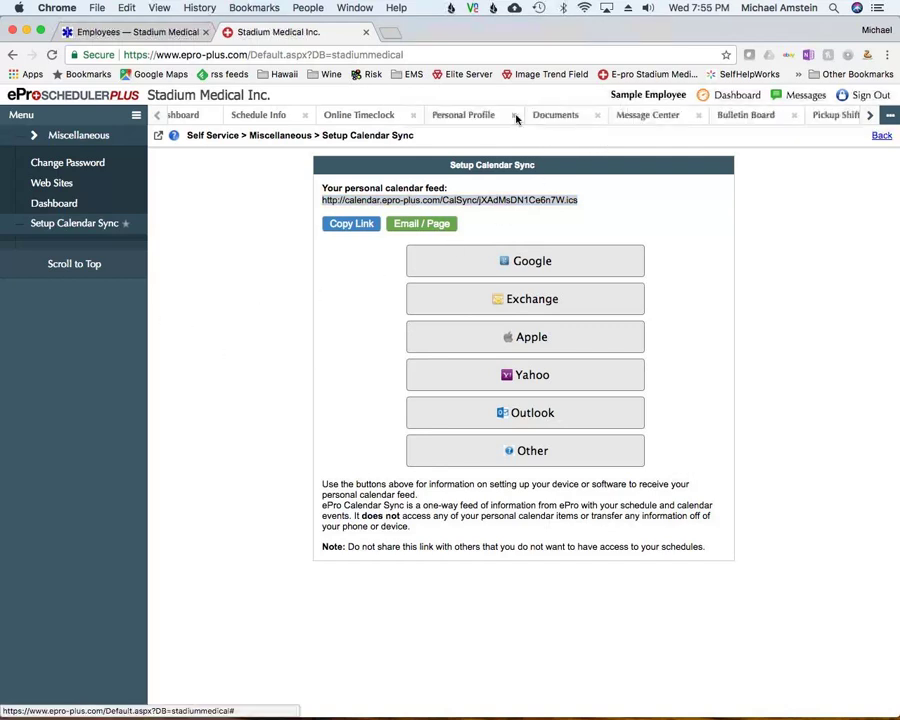
{"action": "left_click", "coordinate": [516, 115]}
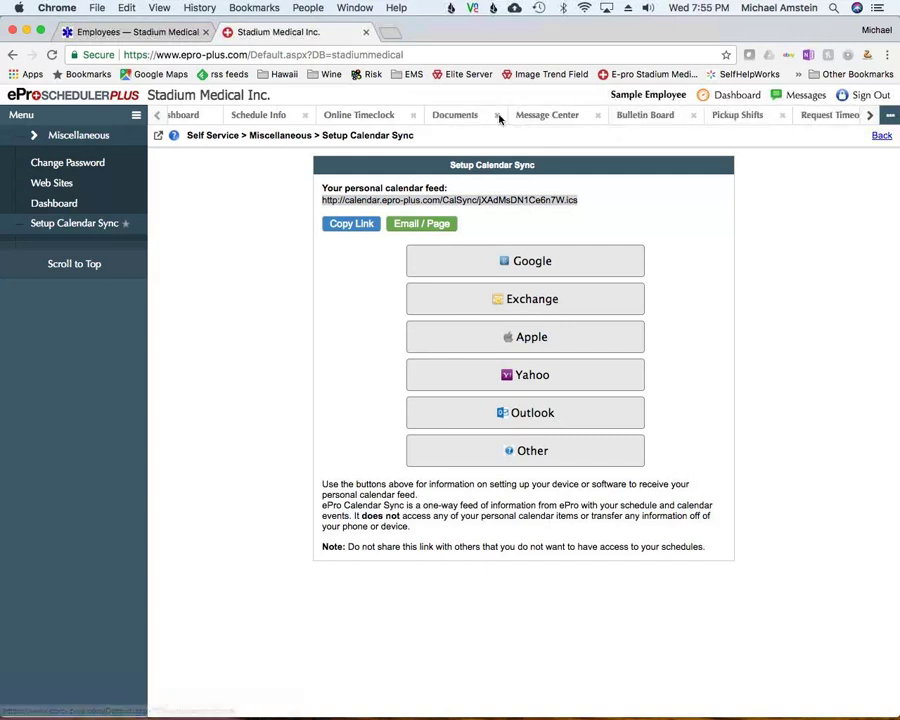
{"action": "left_click", "coordinate": [496, 115]}
{"action": "left_click", "coordinate": [415, 117]}
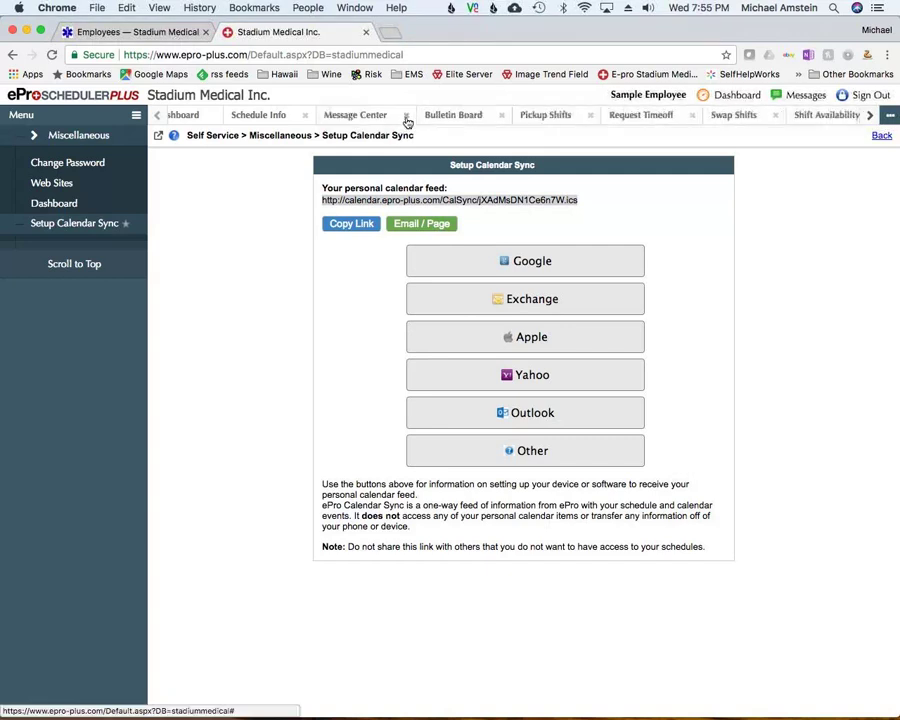
{"action": "left_click", "coordinate": [406, 117]}
{"action": "left_click", "coordinate": [402, 116]}
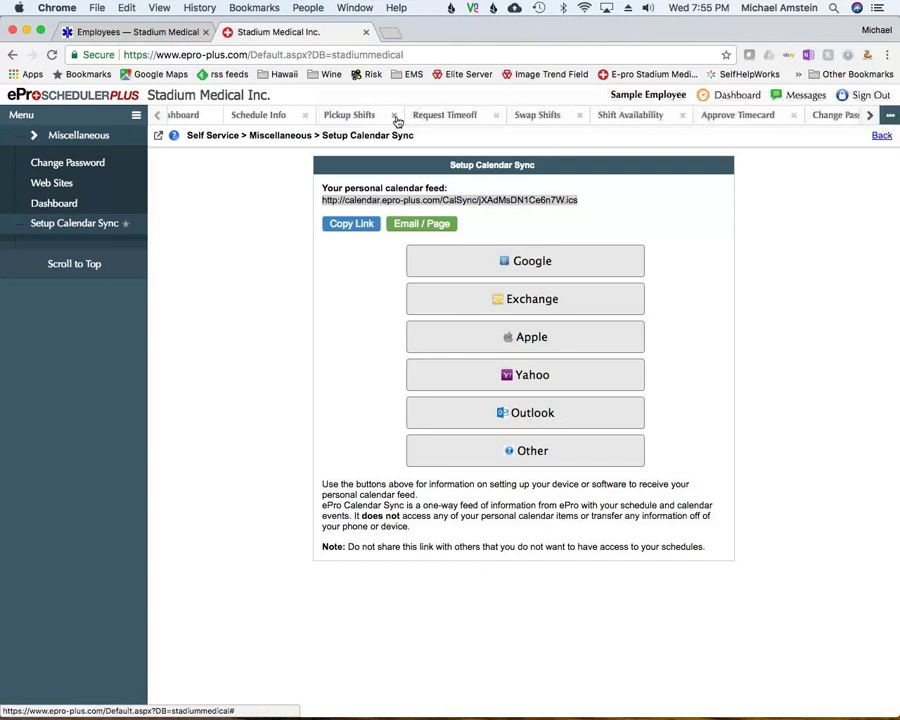
{"action": "left_click", "coordinate": [404, 116]}
{"action": "left_click", "coordinate": [406, 116]}
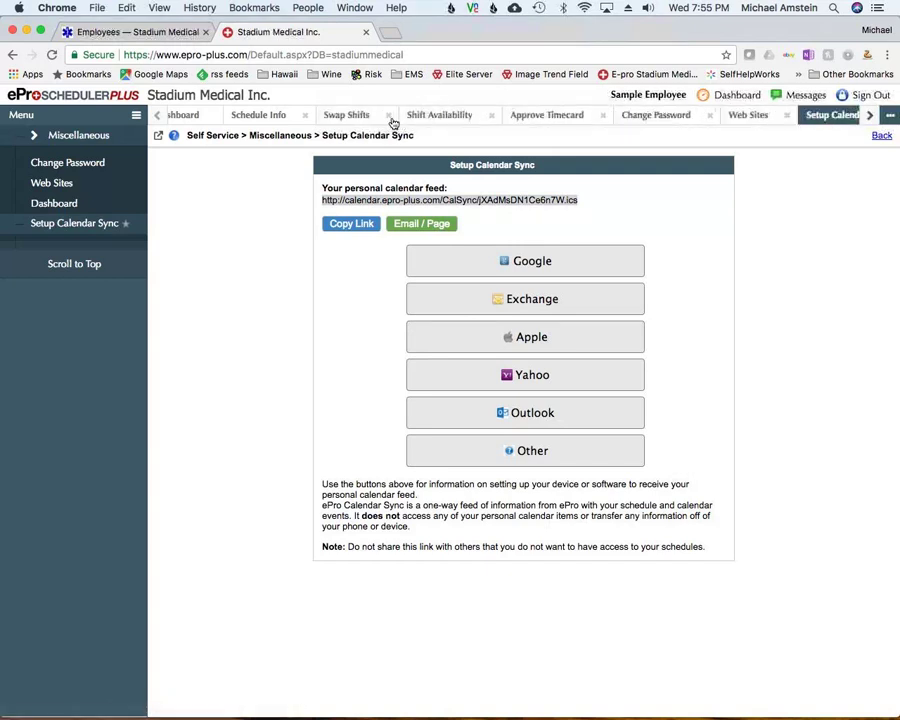
{"action": "left_click", "coordinate": [406, 116]}
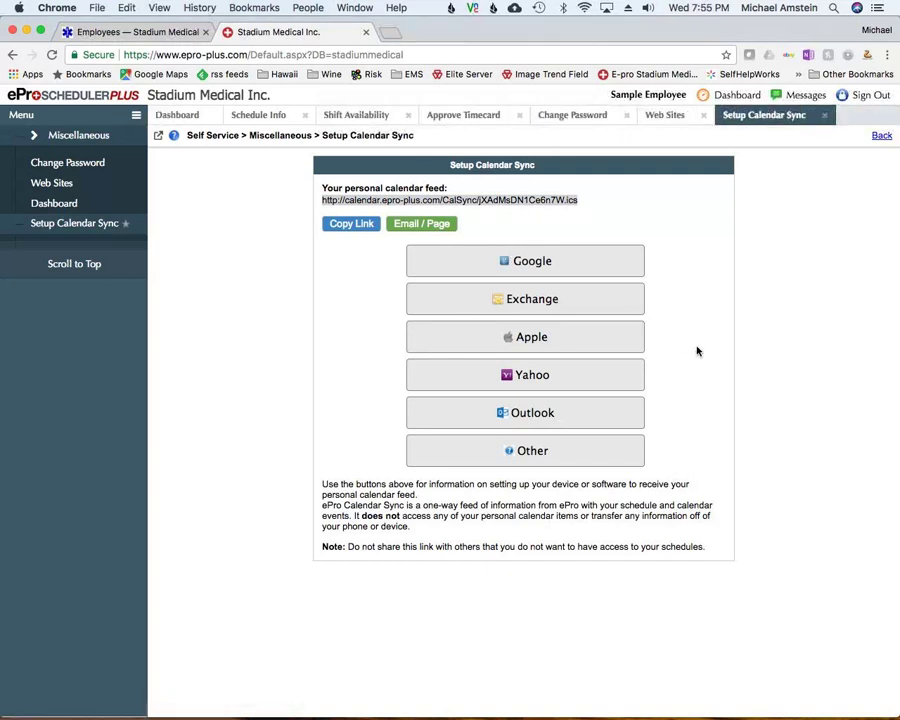
Switch windows and bring the browser back to the front
{"action": "key", "text": "super+Tab"}
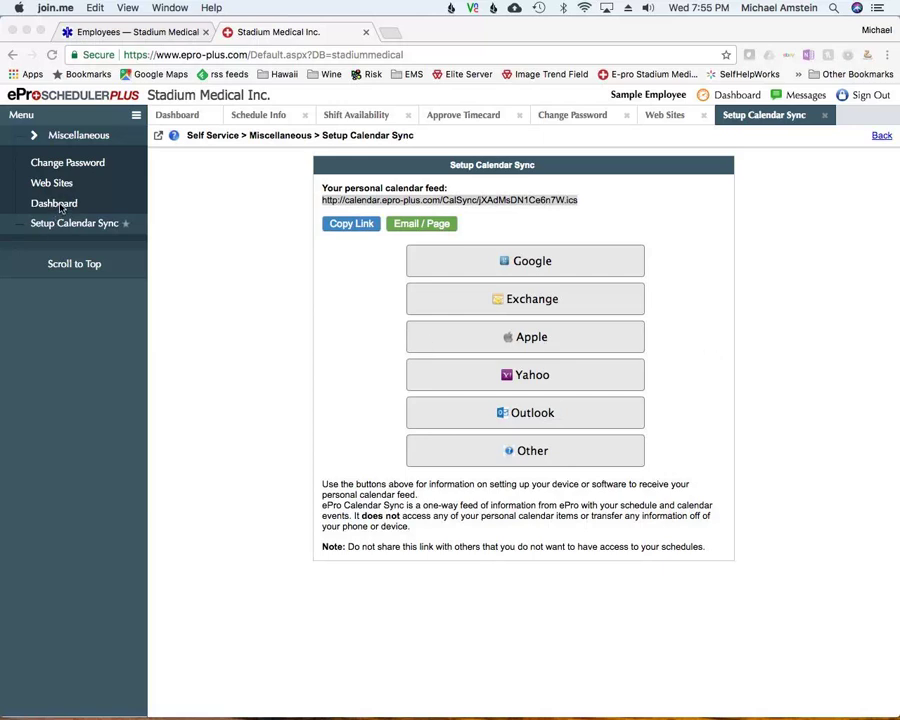
{"action": "scroll", "coordinate": [50, 203], "scroll_direction": "up", "scroll_amount": 4}
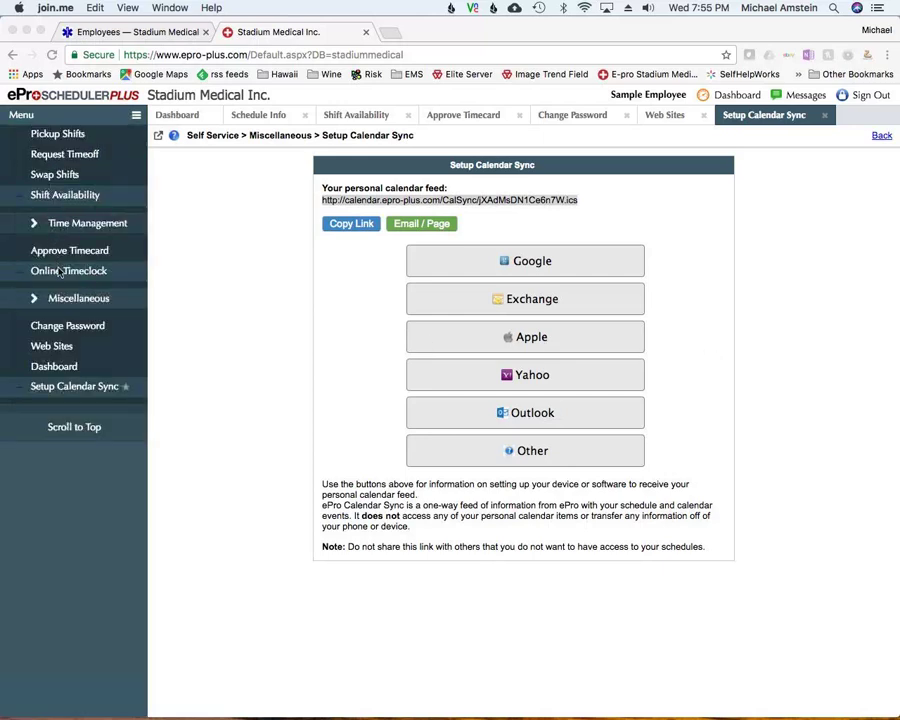
{"action": "left_click", "coordinate": [60, 272]}
Open the Online Timeclock page under Time Management and point out its IN button
{"action": "left_click", "coordinate": [60, 271]}
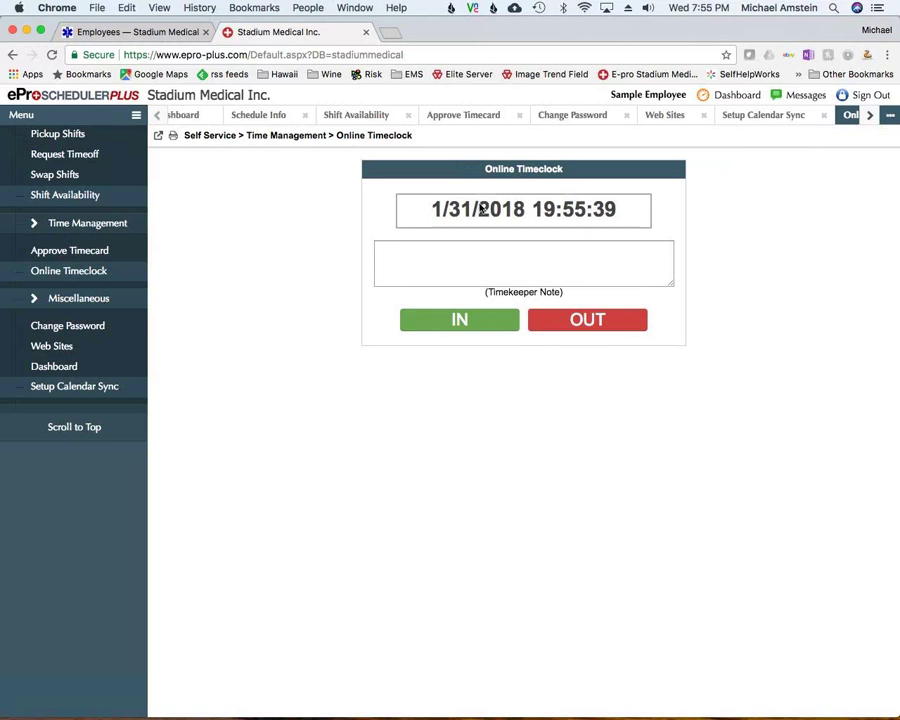
{"action": "left_click", "coordinate": [462, 318]}
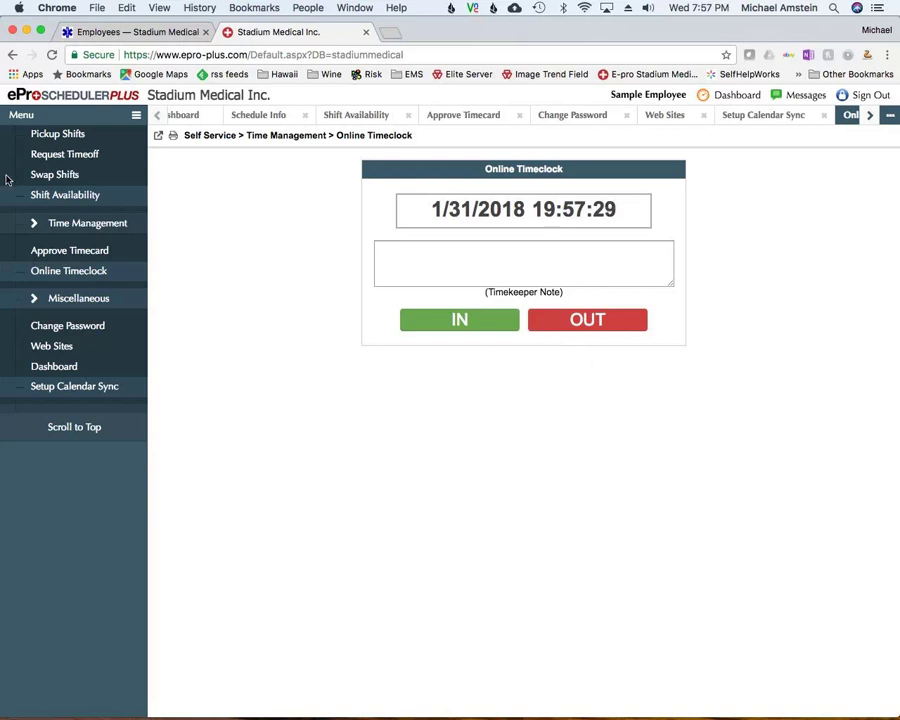
{"action": "scroll", "coordinate": [6, 176], "scroll_direction": "up", "scroll_amount": 1}
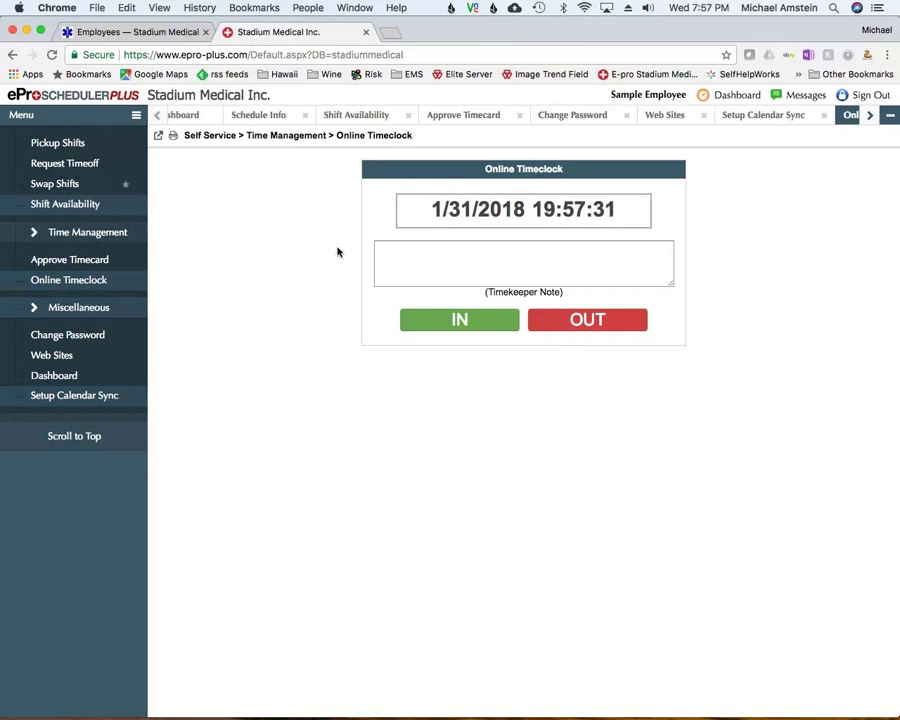